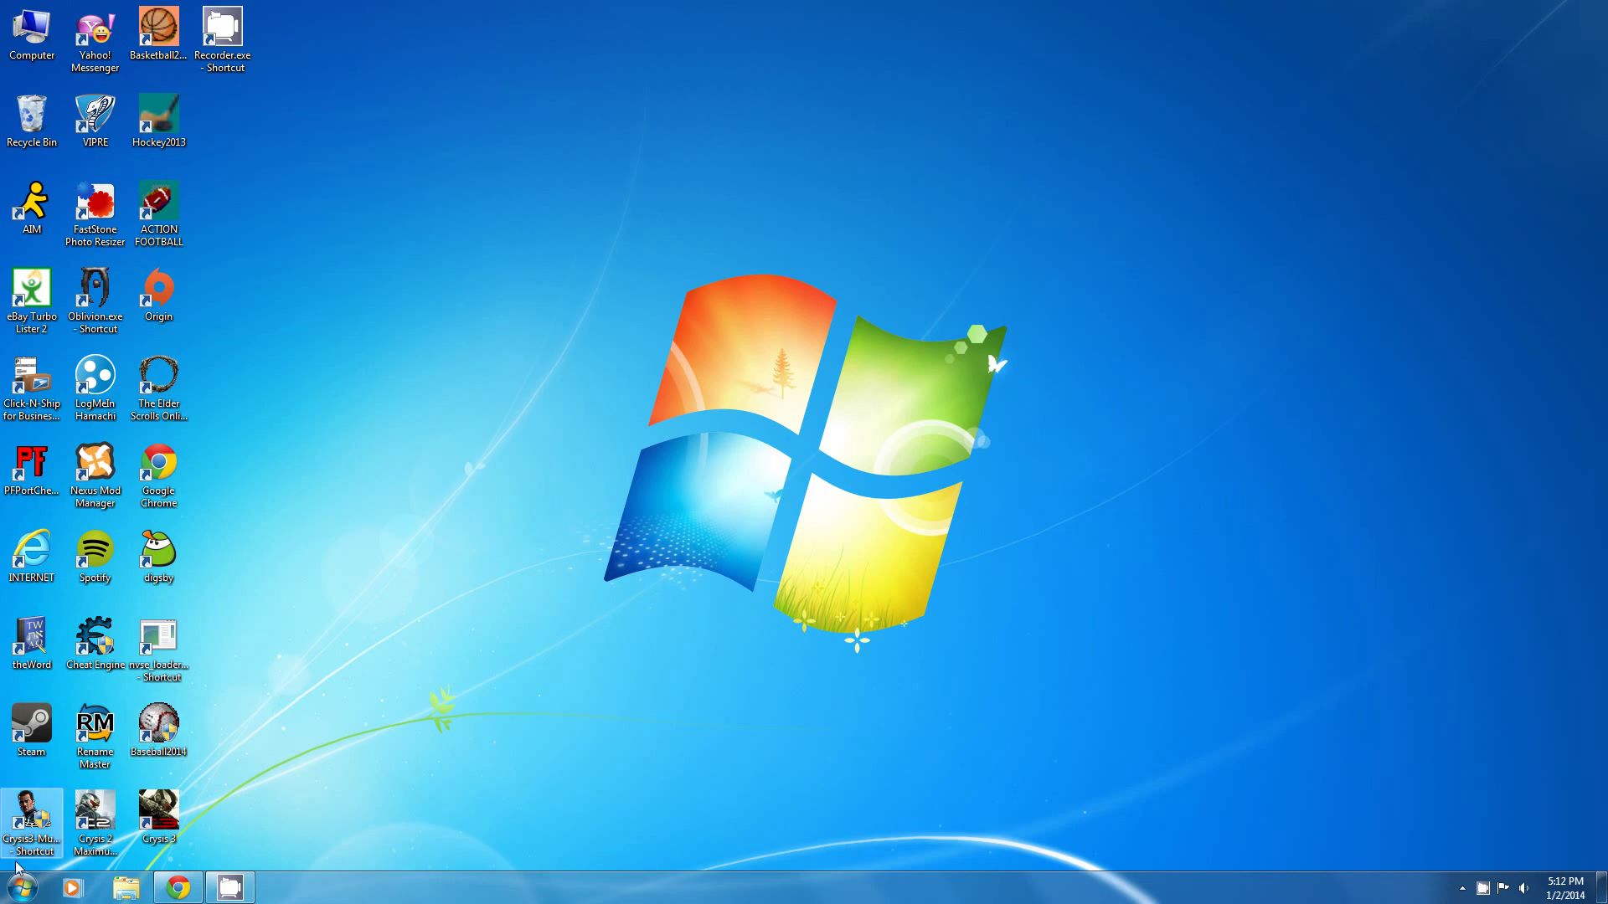
Launch Action! PC Baseball and set BB2013 as the active season
left_click(10, 889)
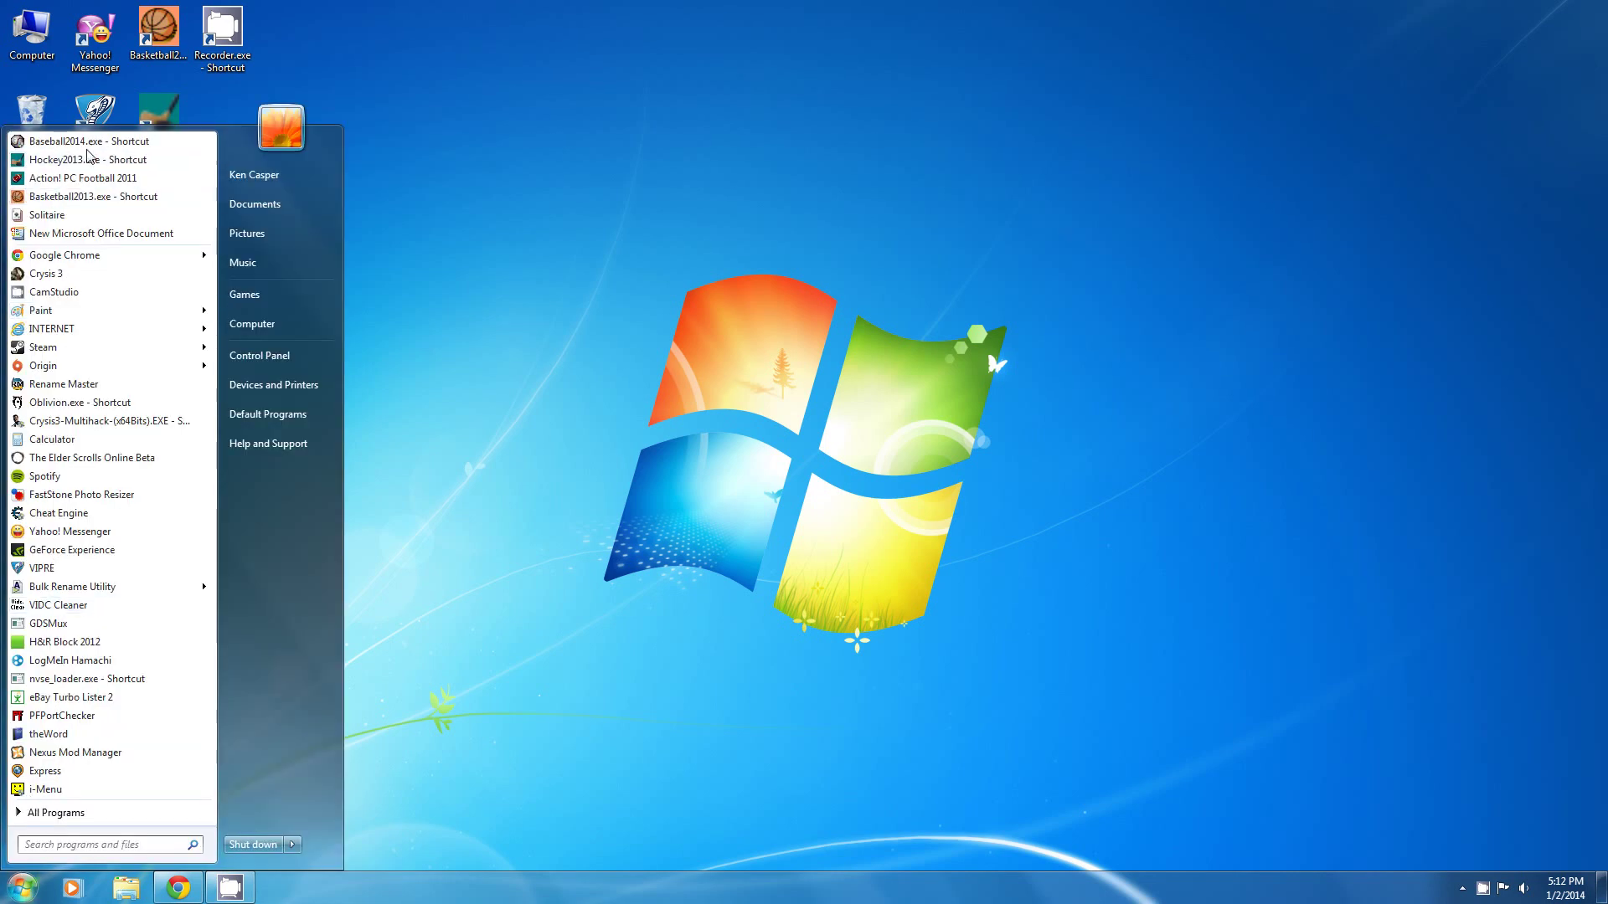
left_click(1, 3)
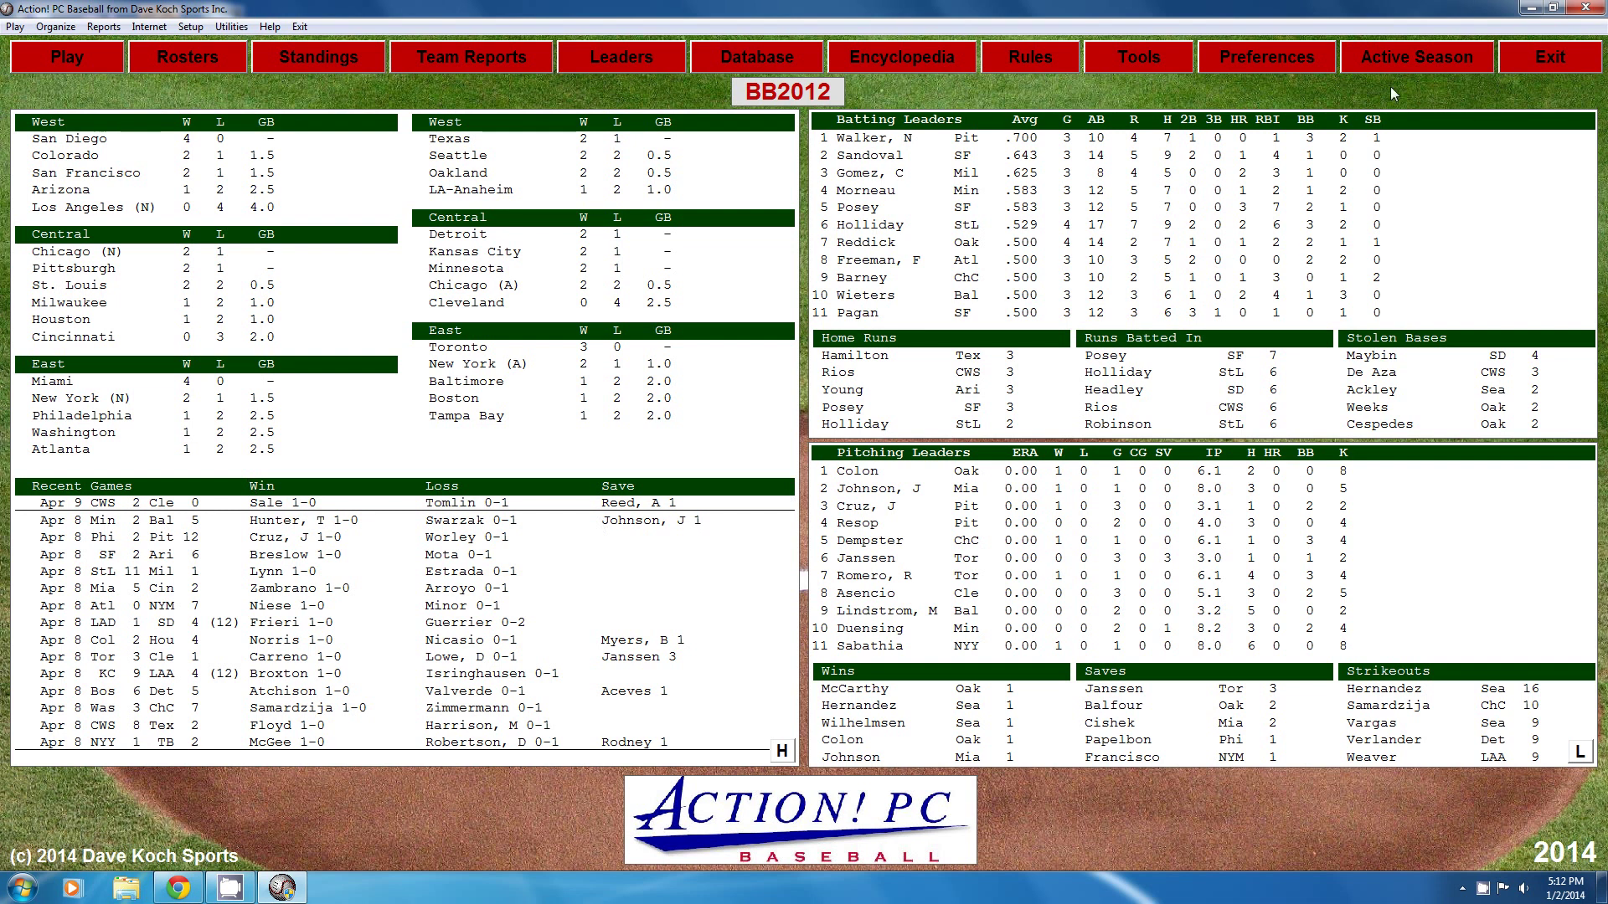
left_click(1404, 60)
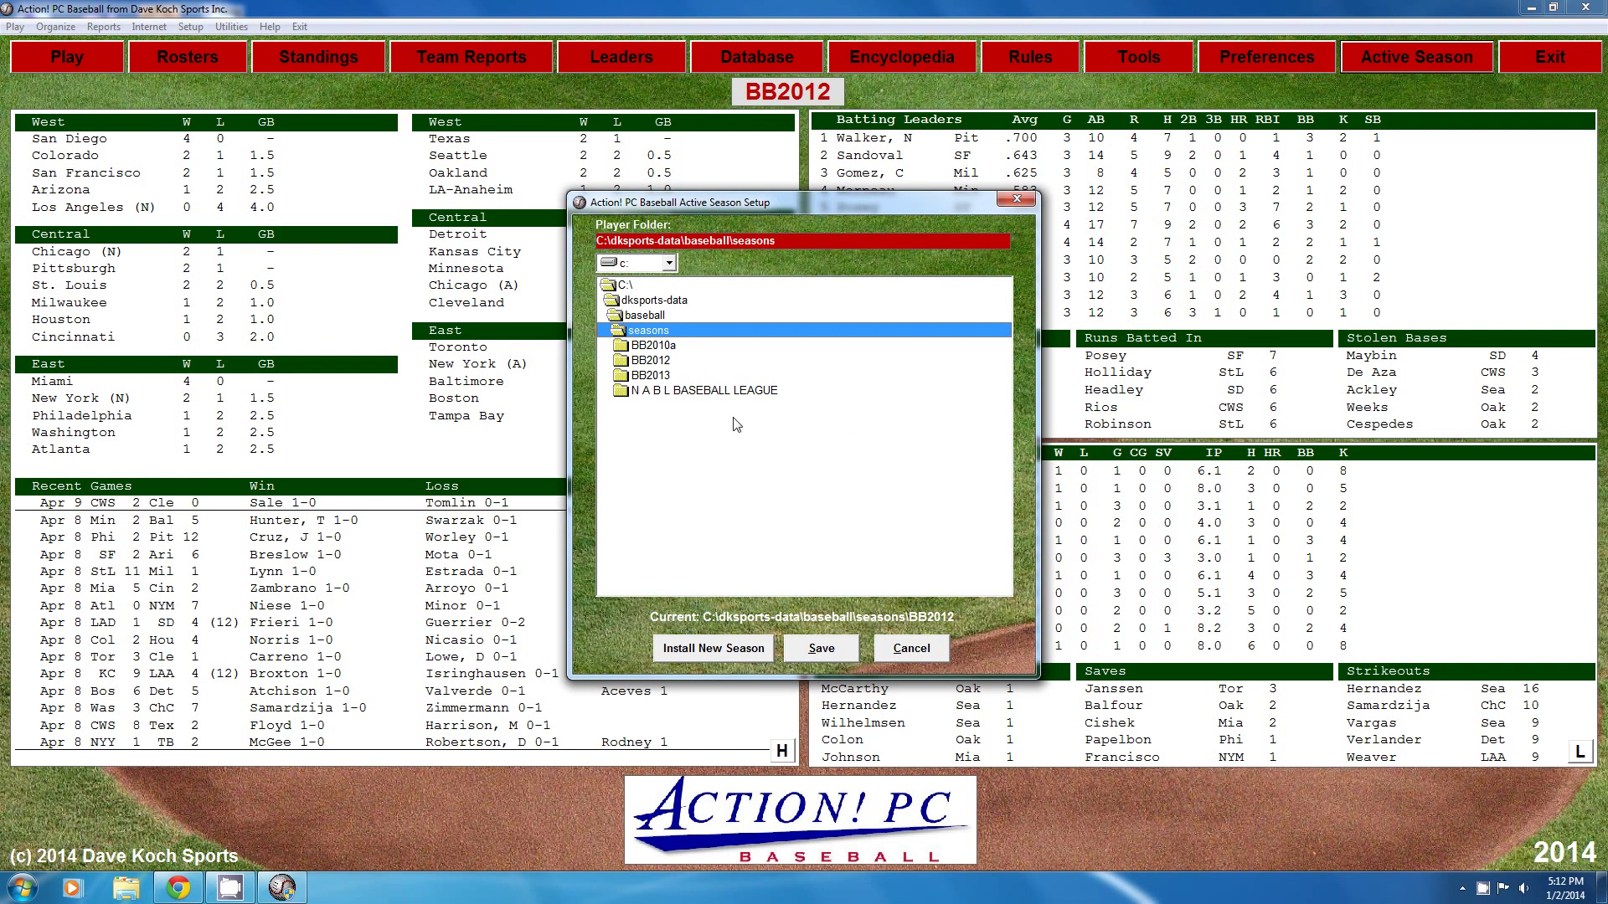
double_click(656, 376)
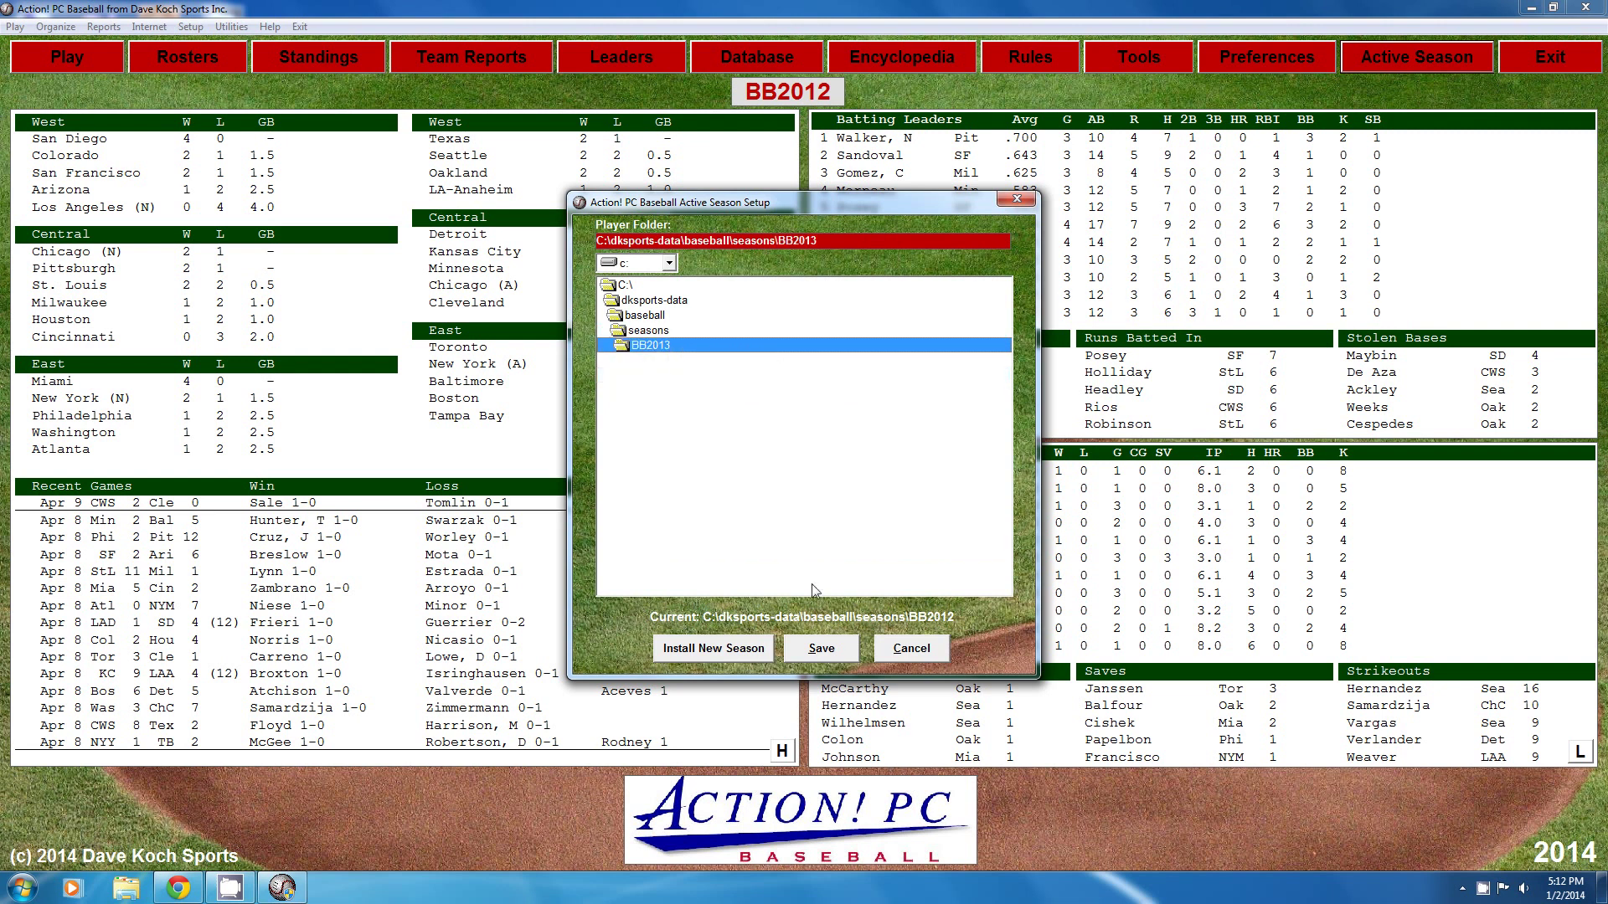
left_click(827, 653)
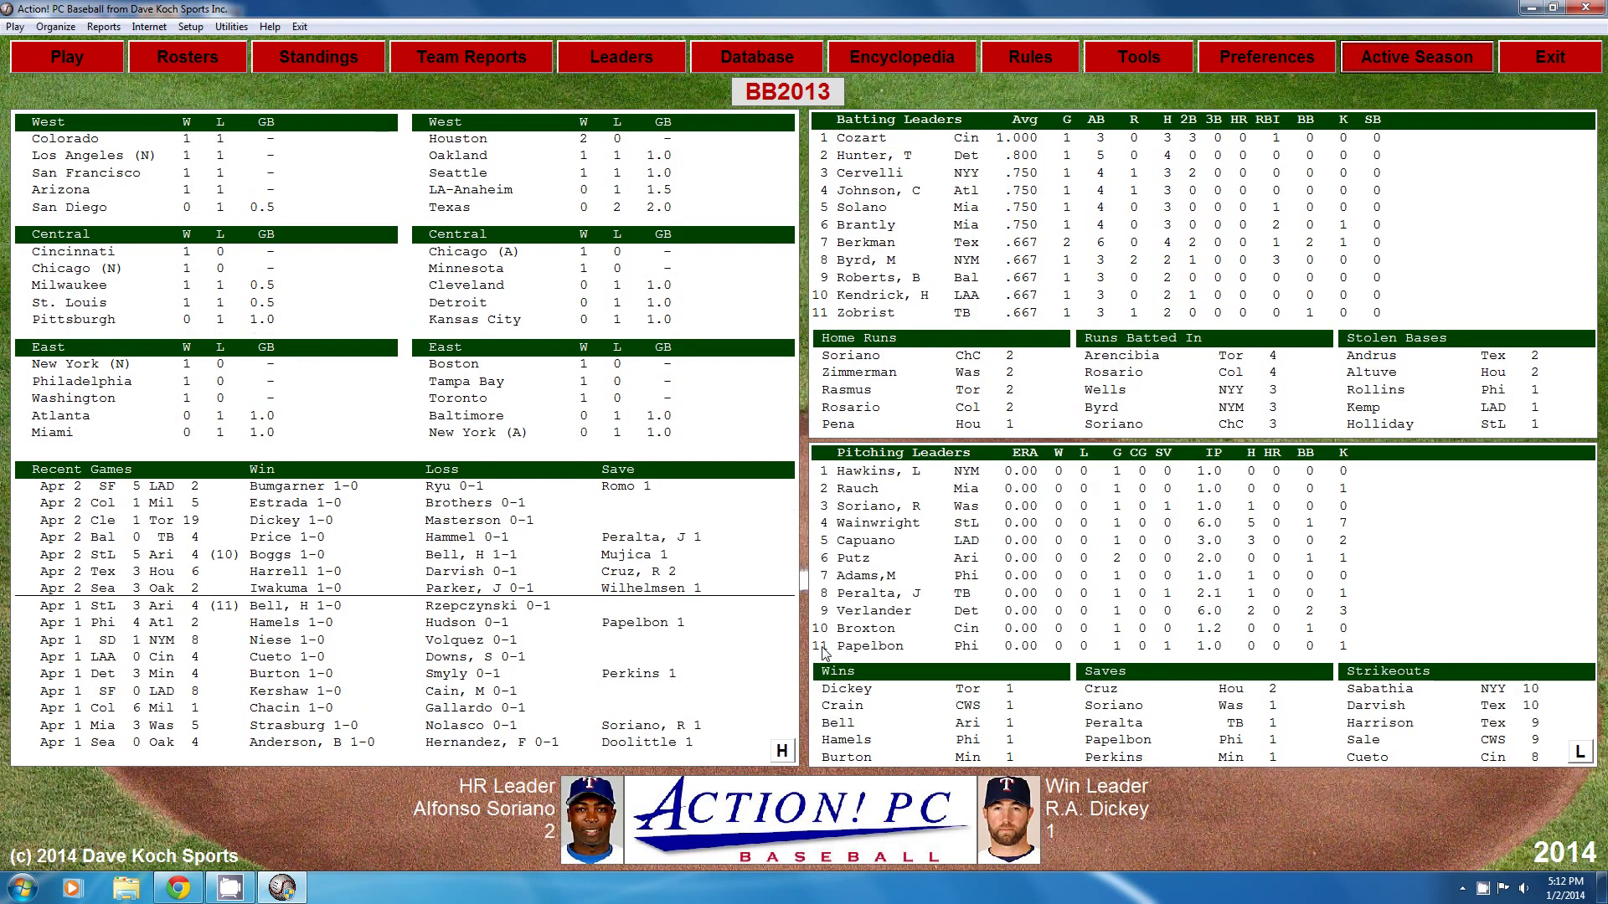
Turn on the league rule that locates player photos in a sub-folder of dksports-data\baseball\PlayerPhotos, save it, and exit the game
left_click(52, 27)
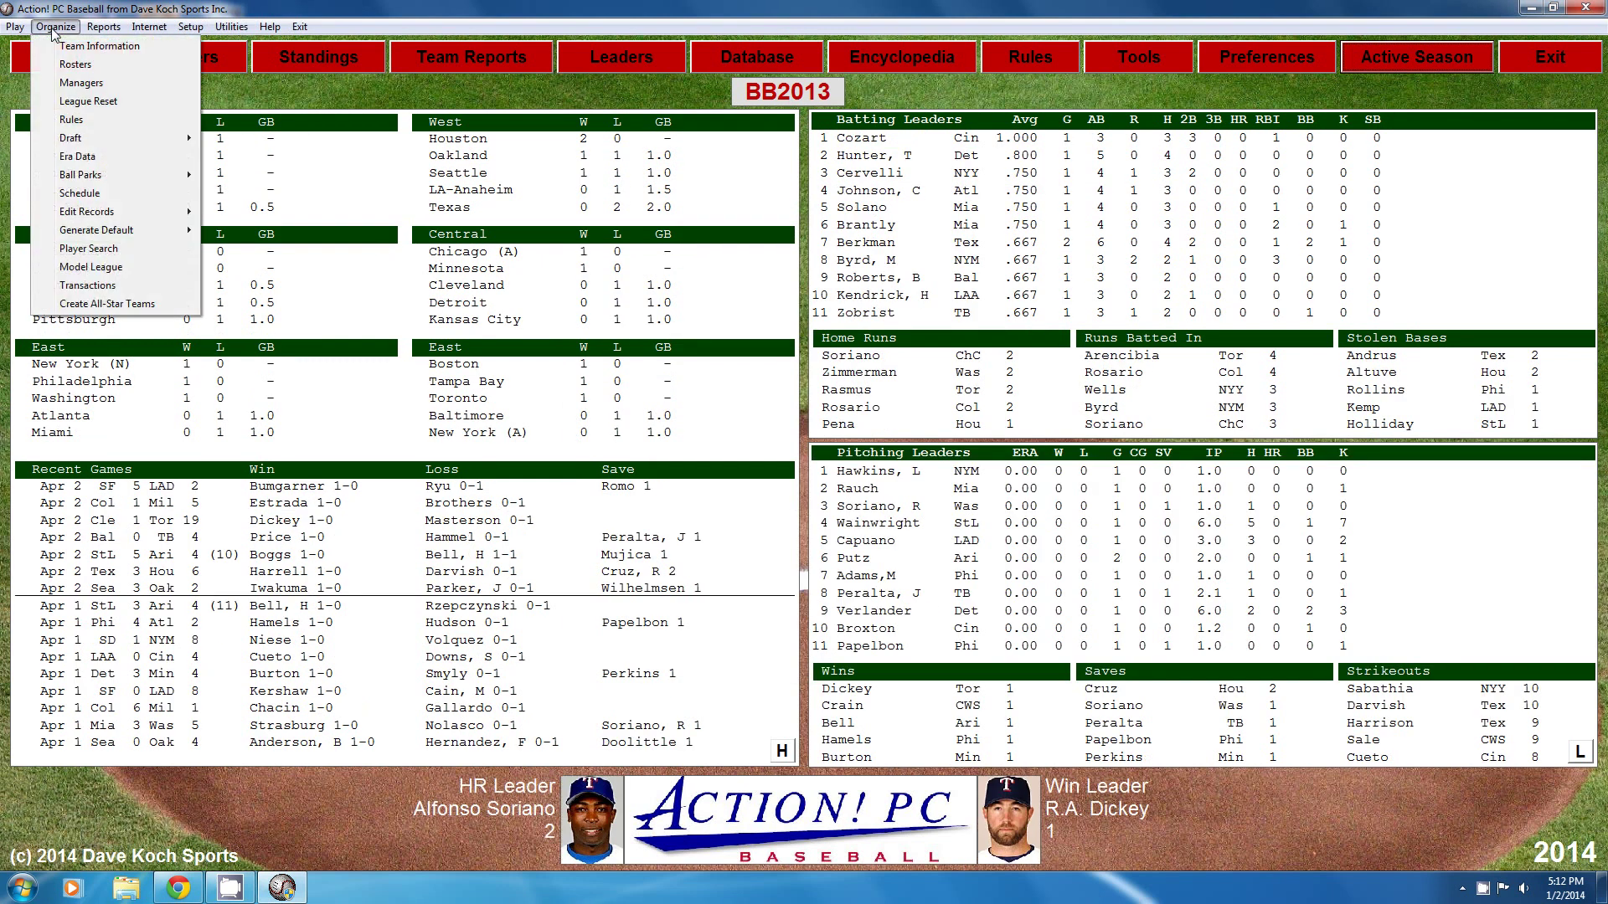
left_click(71, 122)
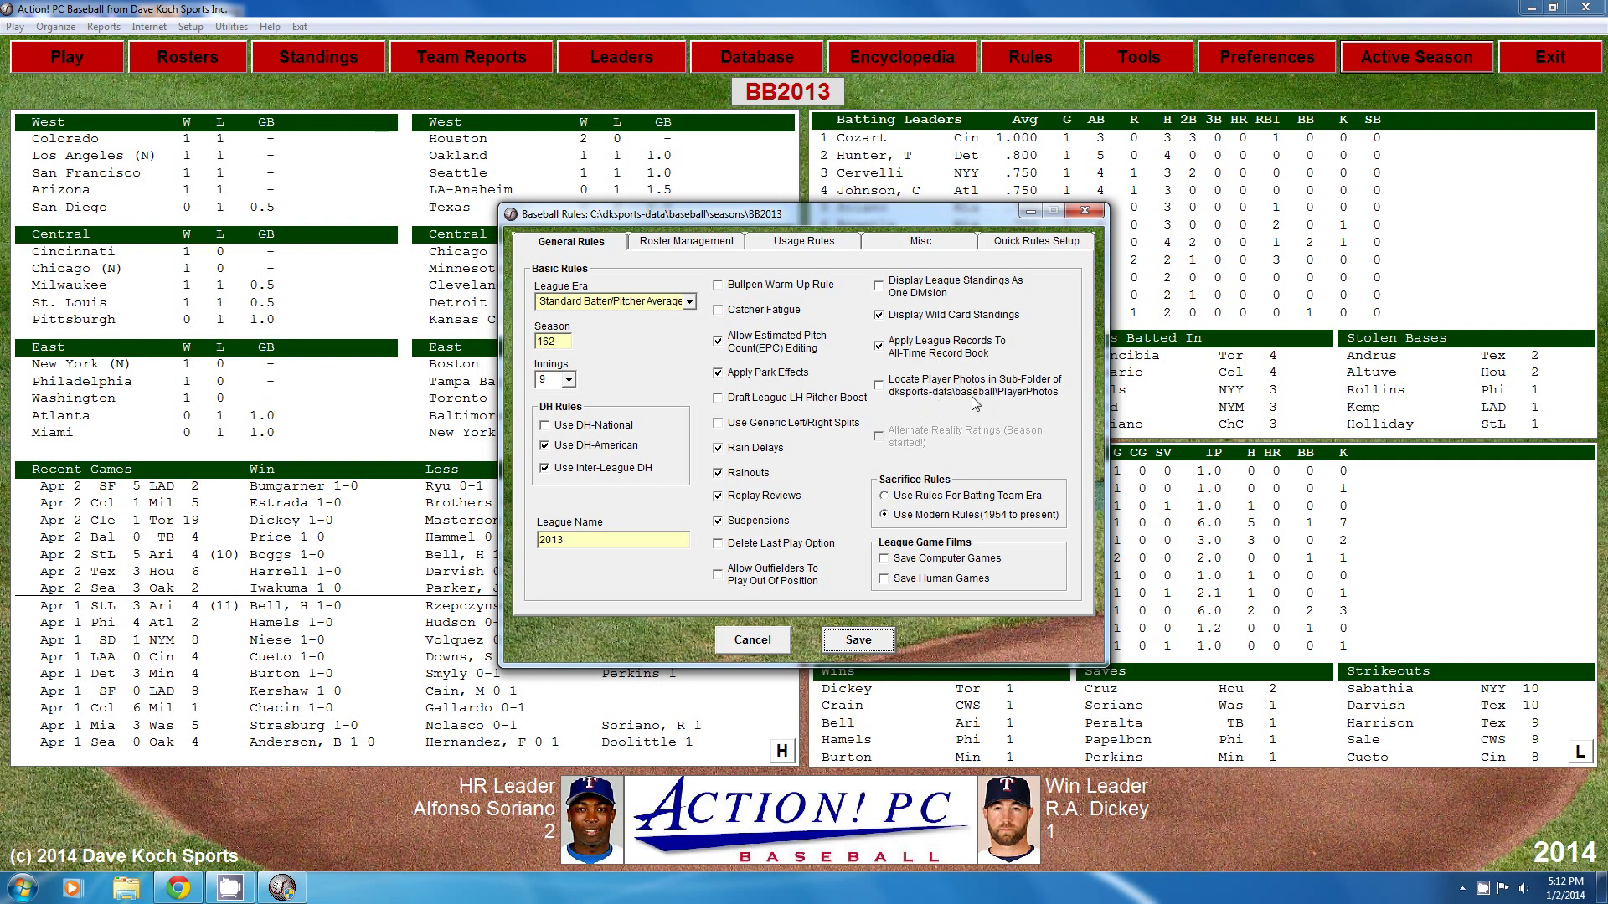
left_click(880, 387)
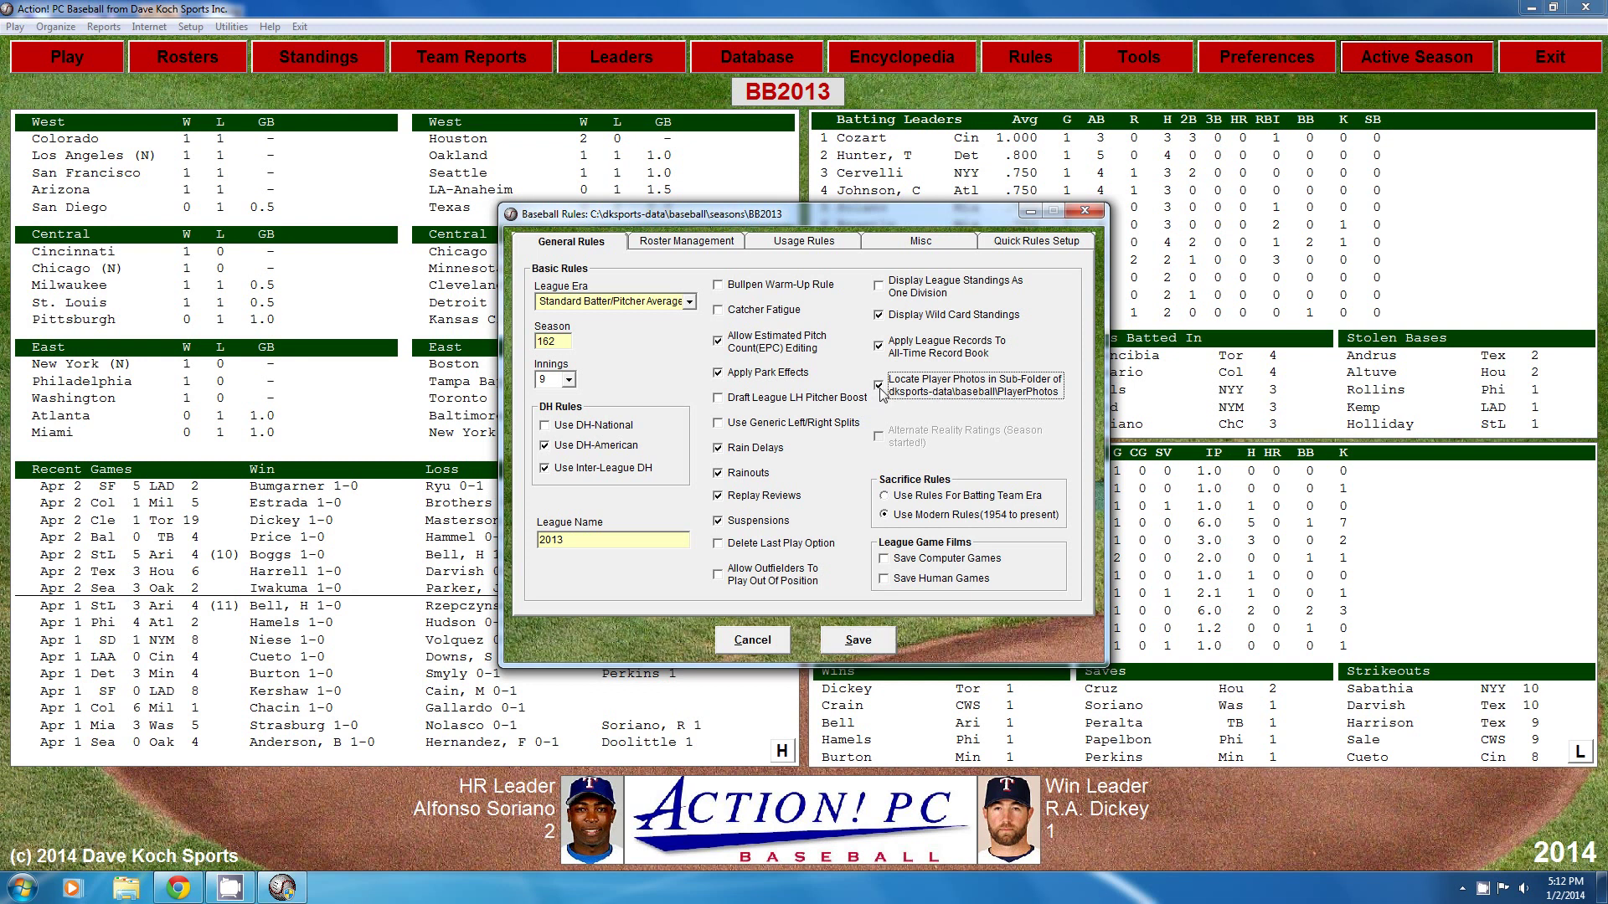
left_click(856, 645)
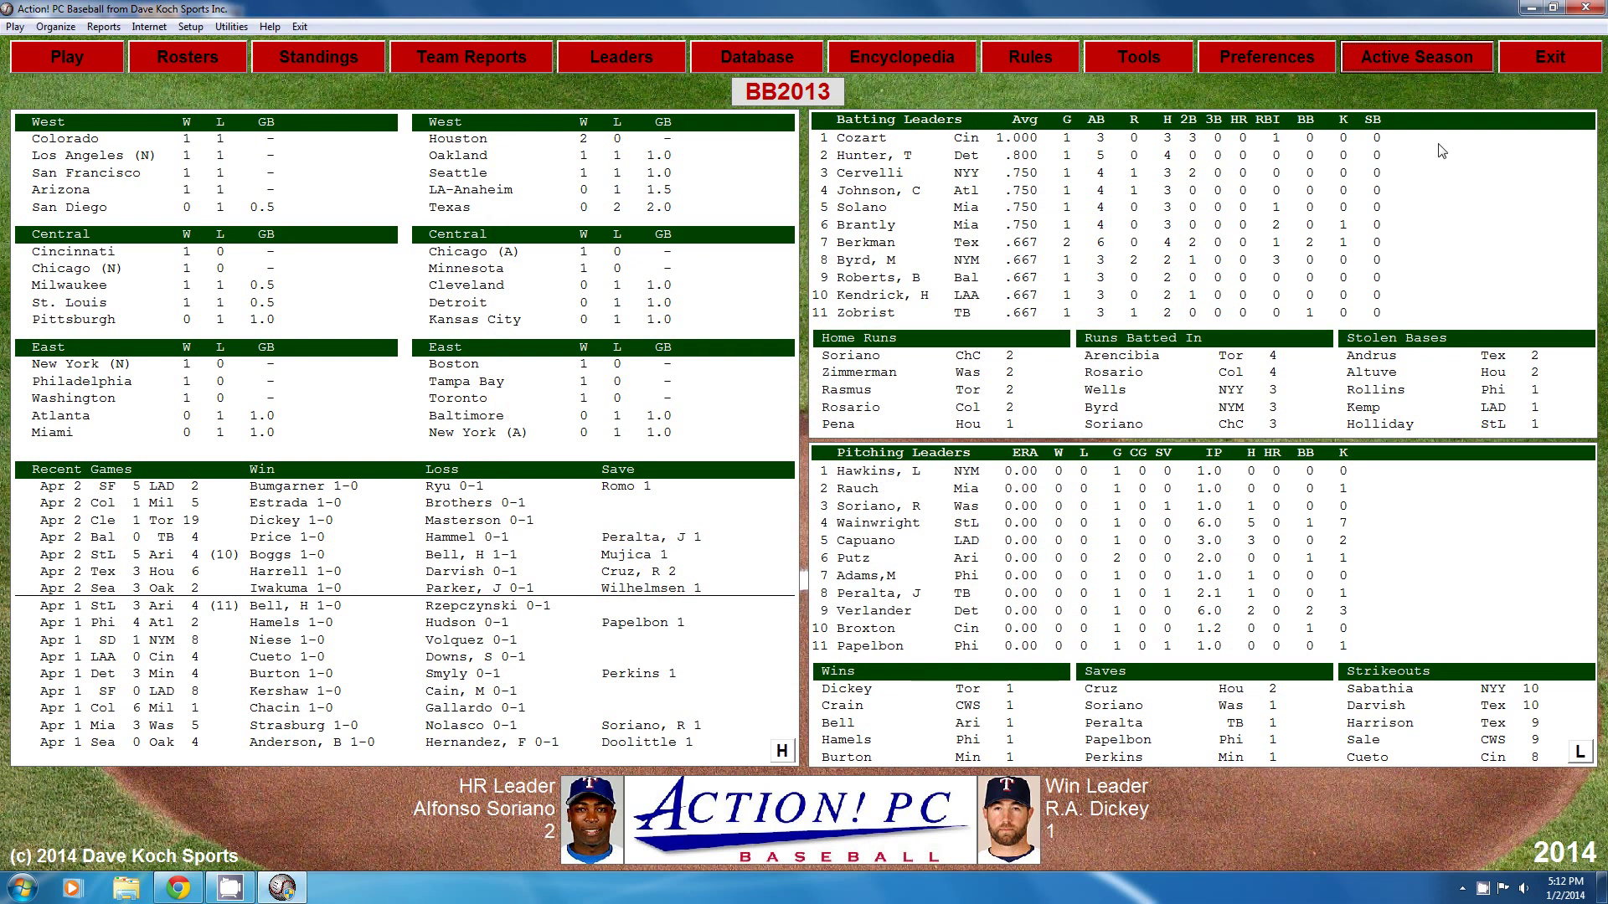
left_click(1545, 60)
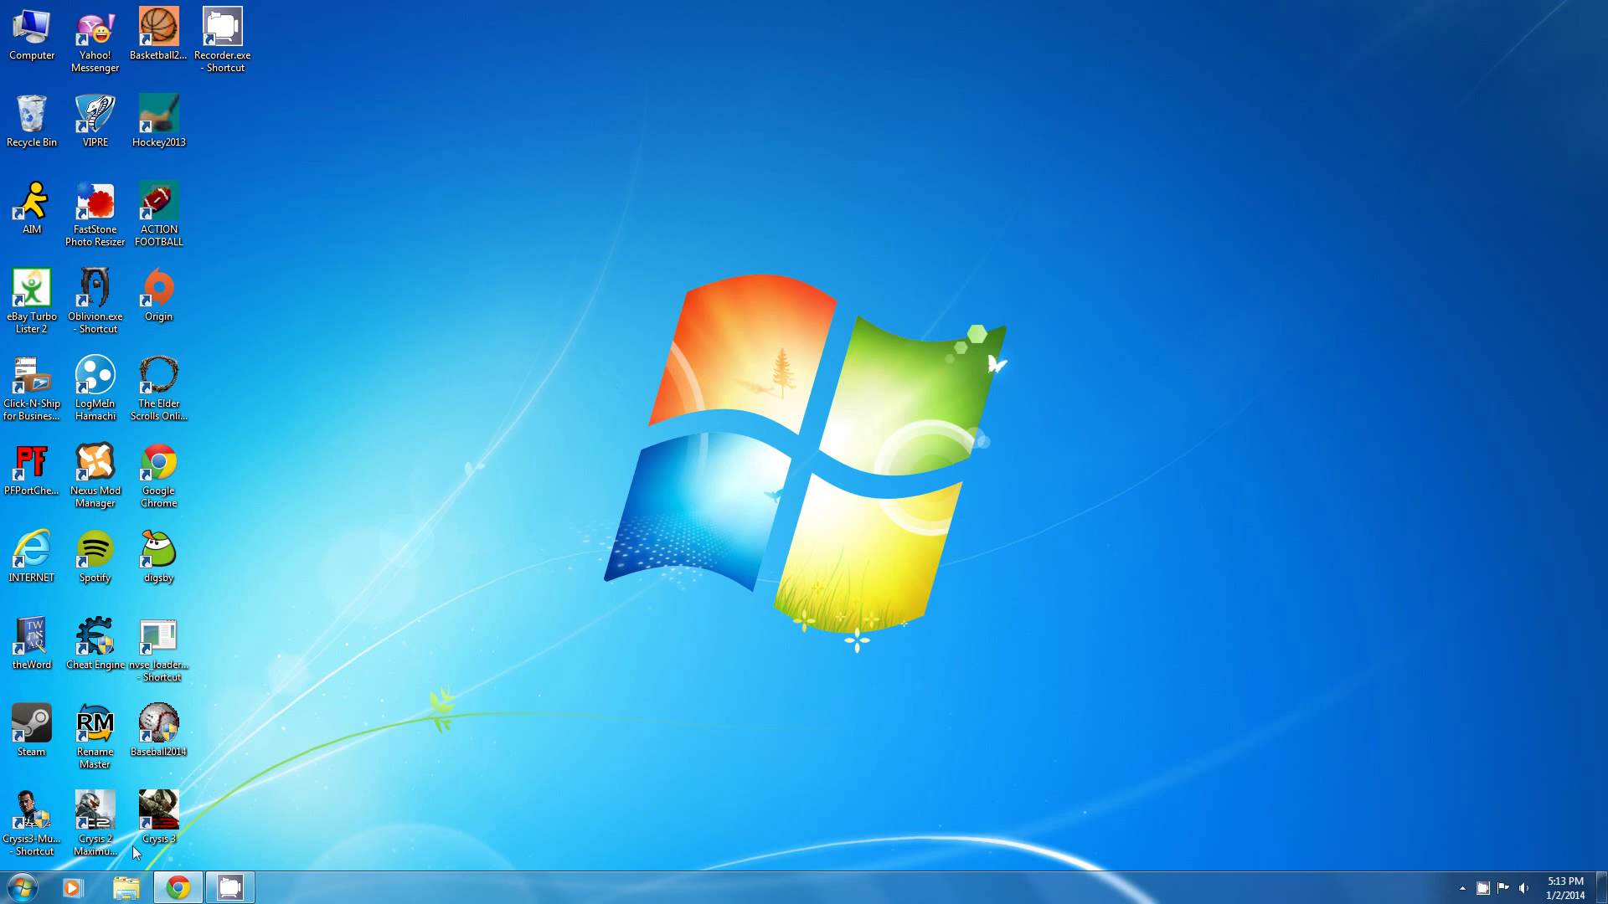
Open the folder C:\dksports-data\baseball\PlayerPhotos\BB2013 in Windows Explorer to inspect its contents
left_click(125, 887)
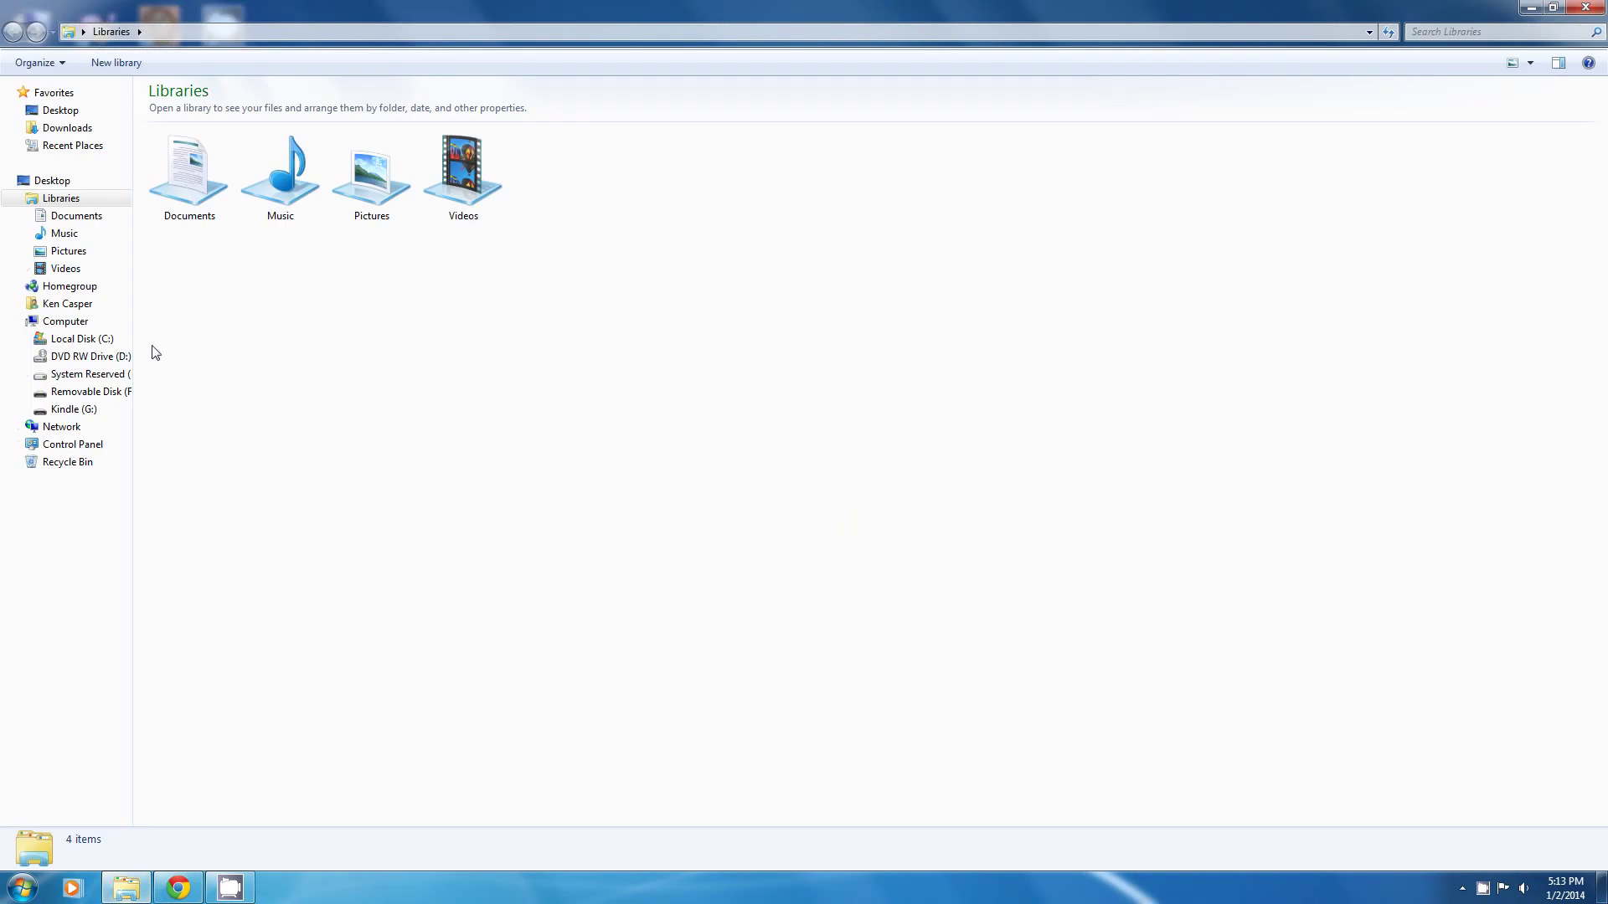
left_click(84, 338)
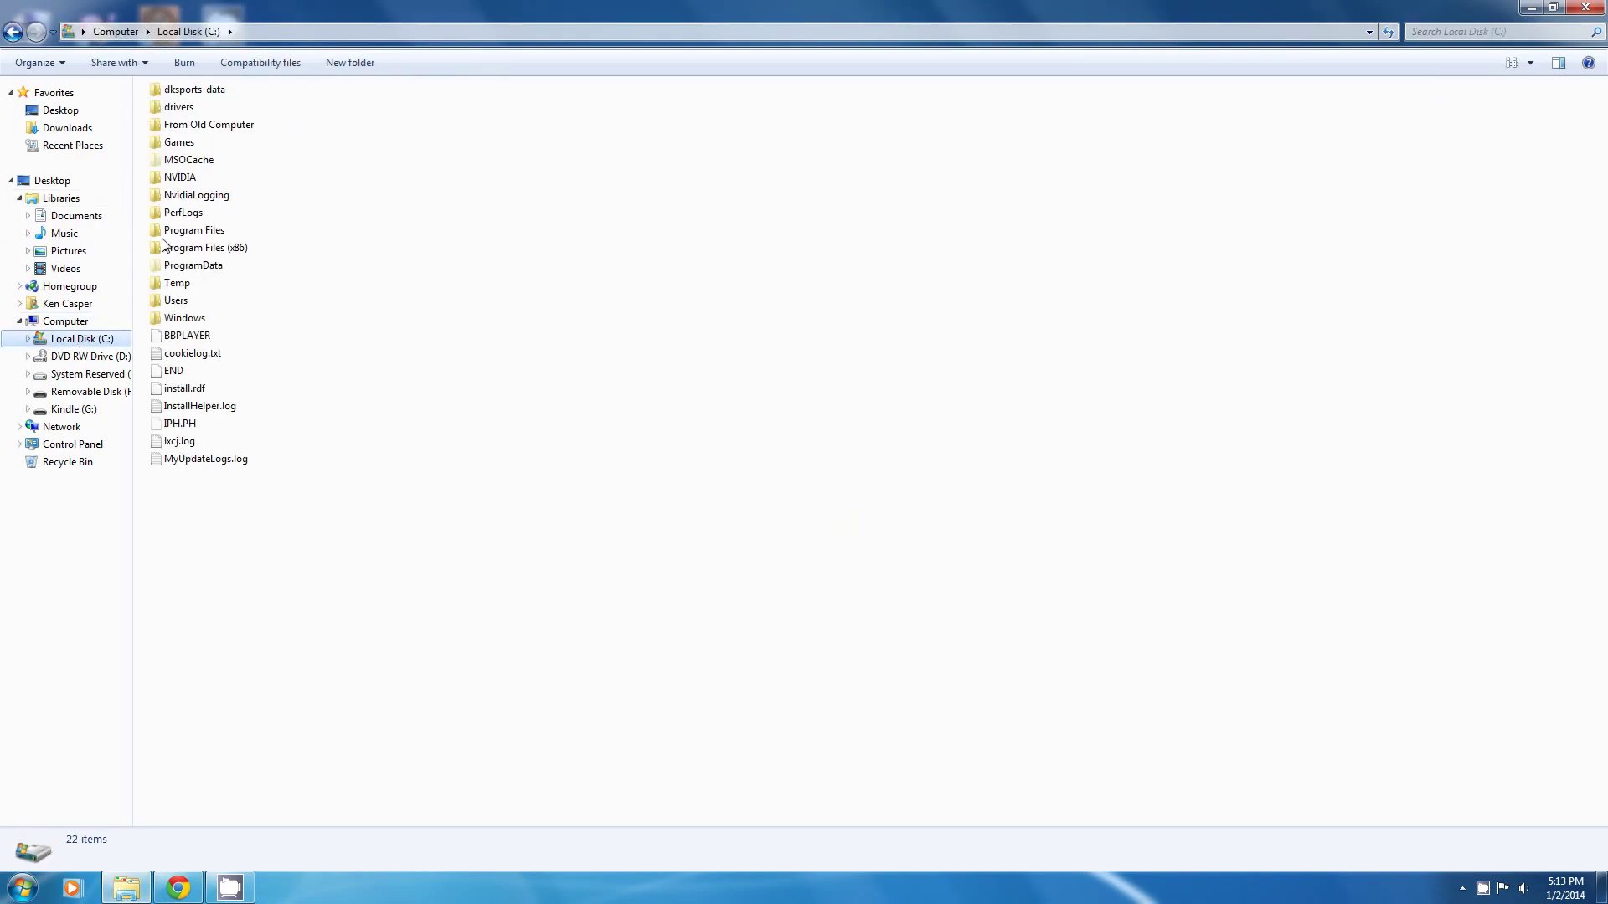
double_click(198, 92)
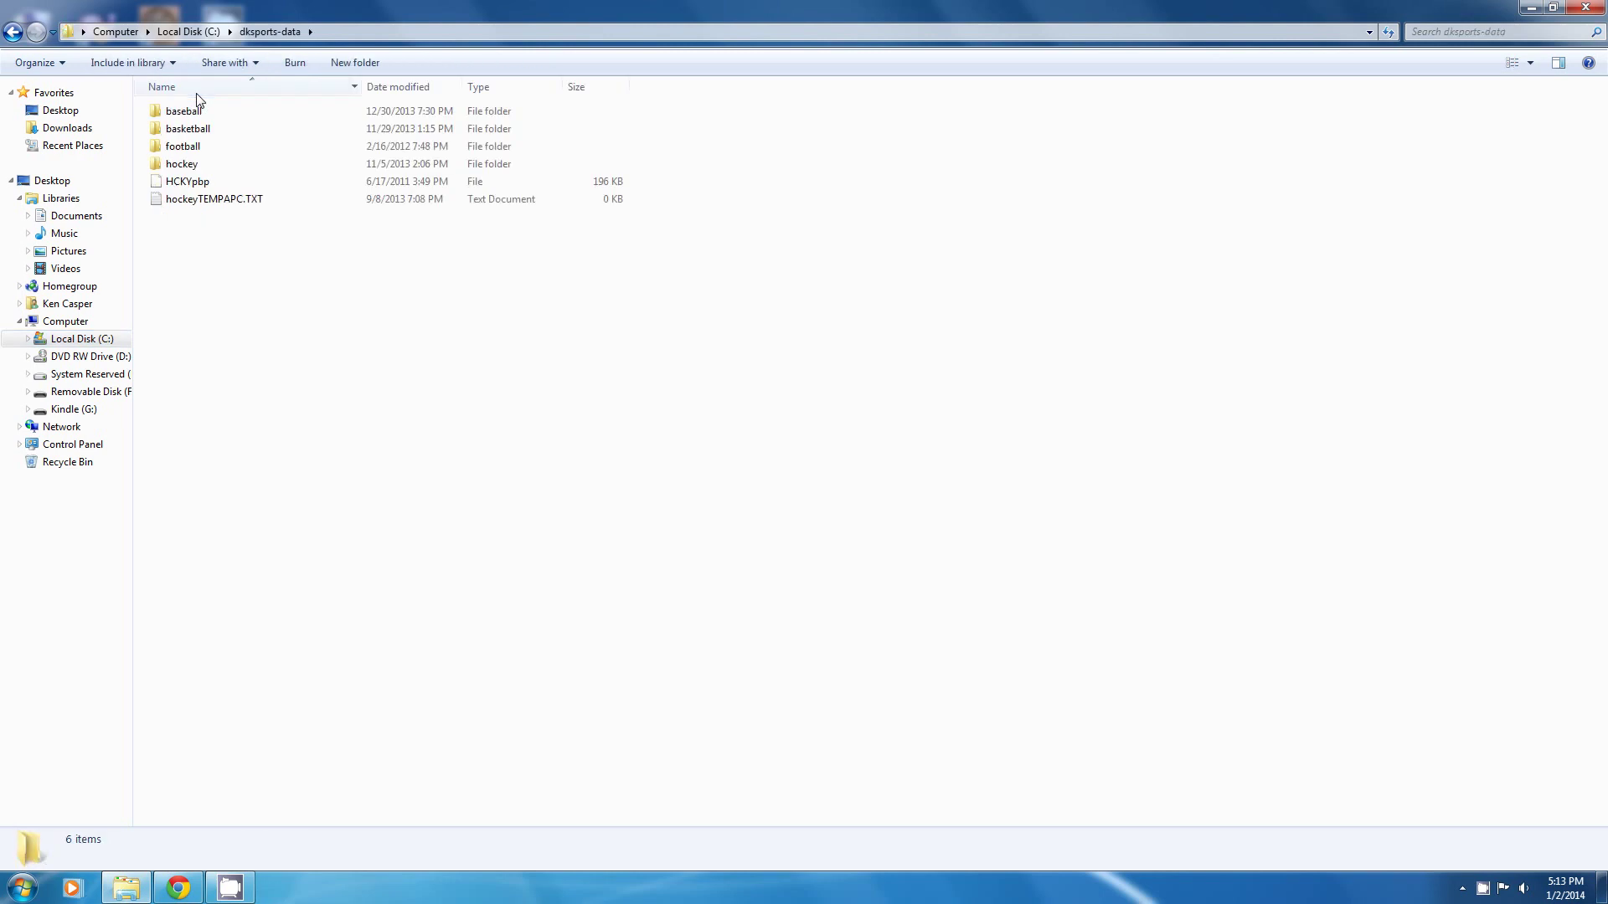
double_click(185, 112)
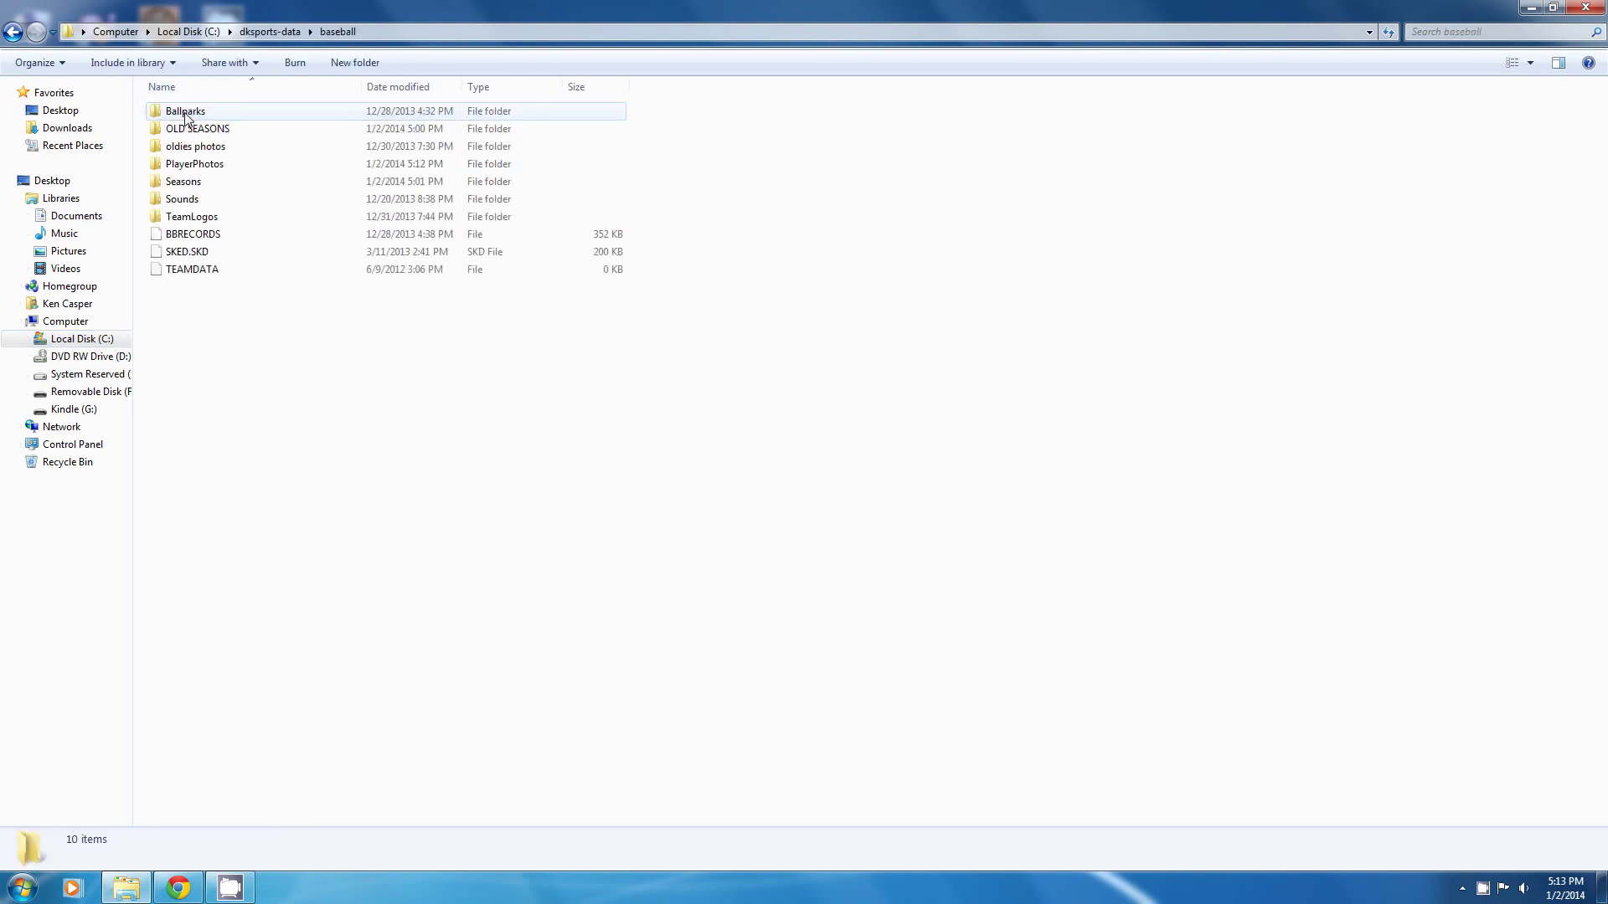
double_click(186, 165)
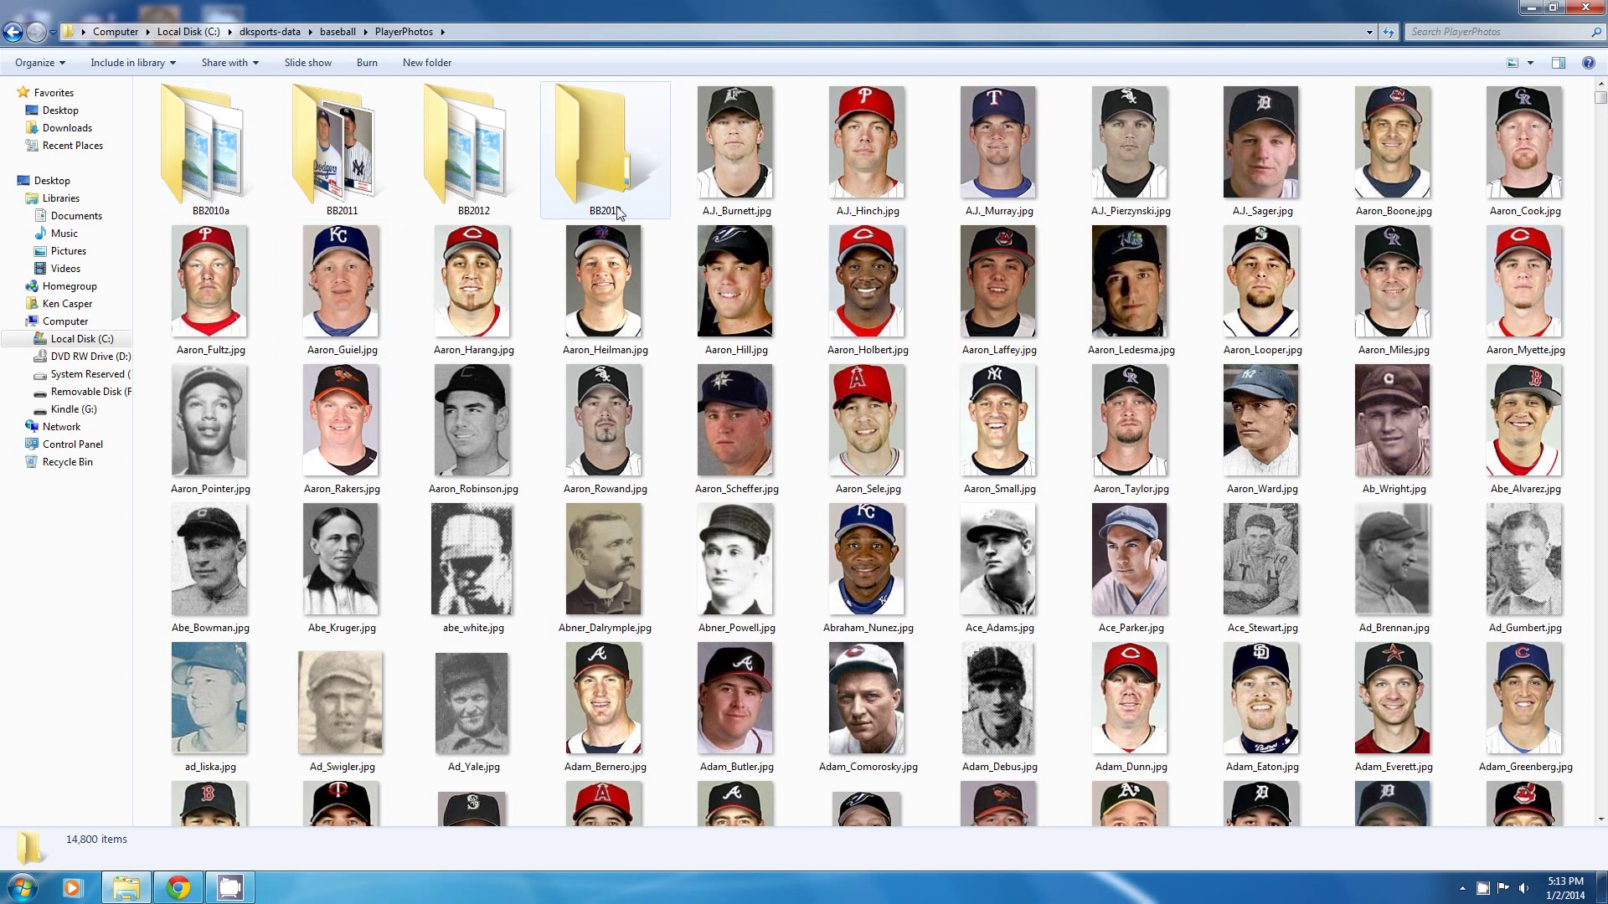
double_click(601, 158)
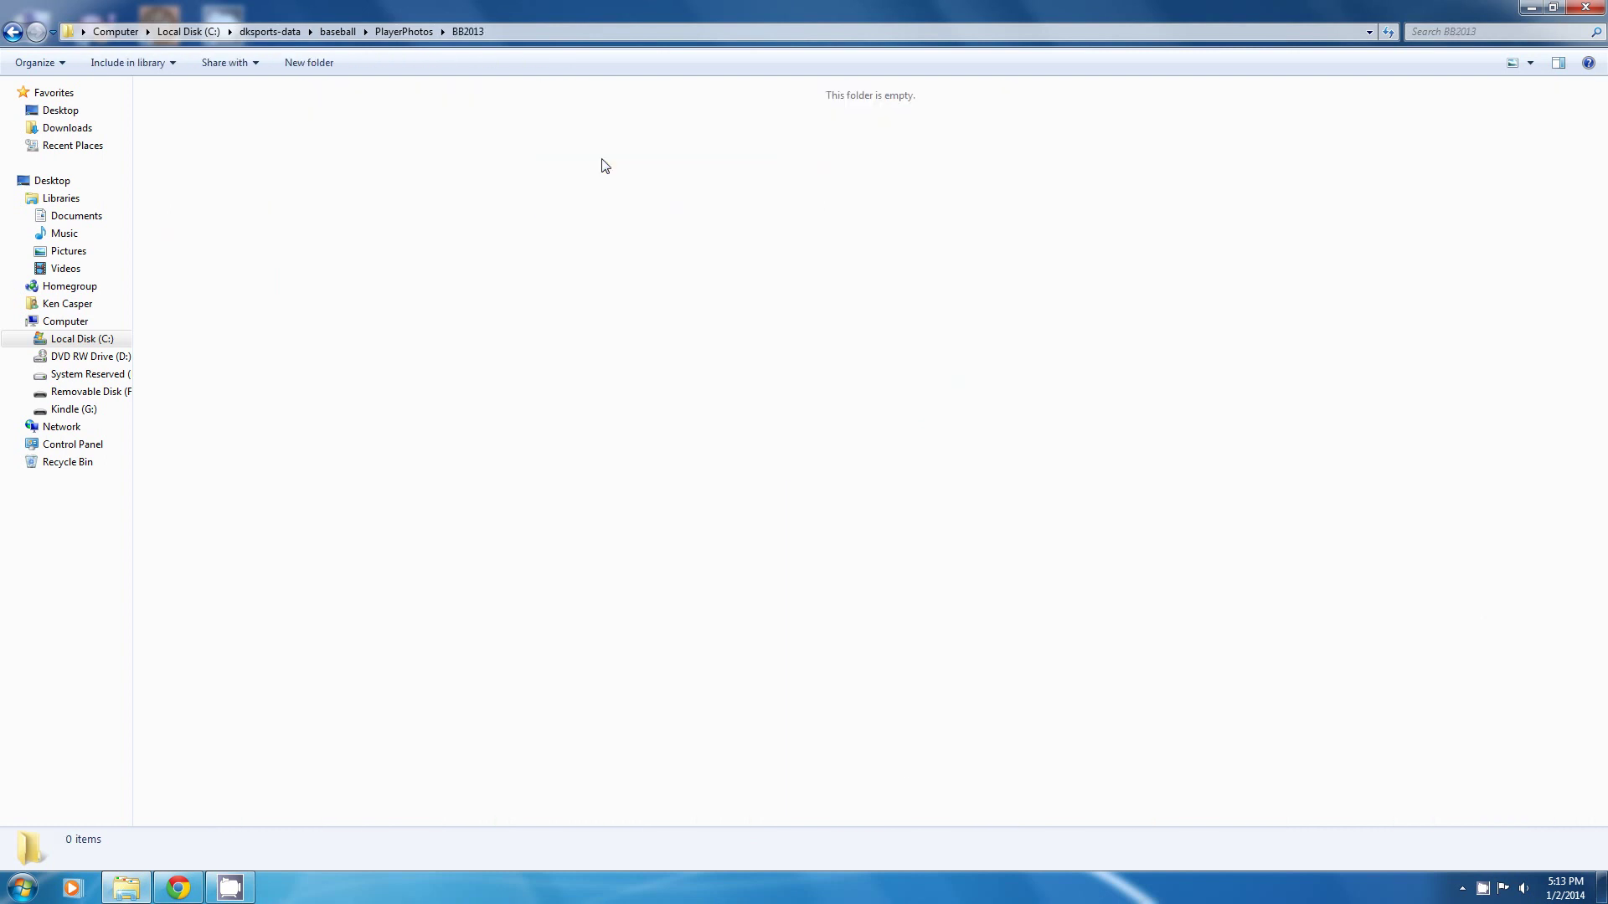
Go back up to the baseball folder, reopen PlayerPhotos to review its season sub-folders, and close the window
left_click(10, 35)
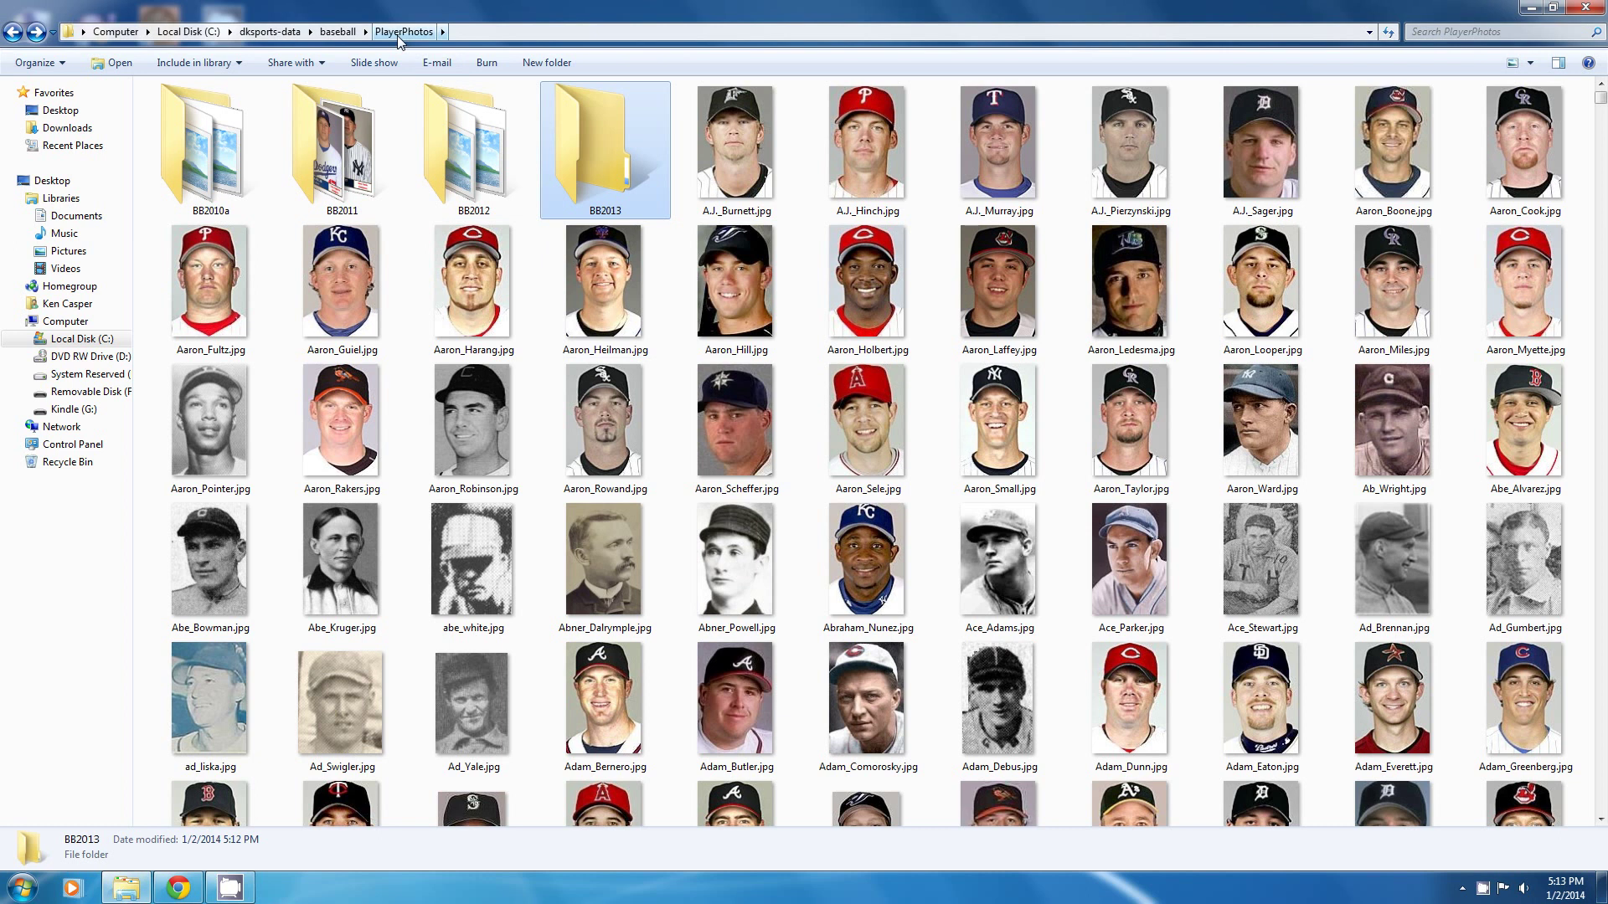
left_click(12, 33)
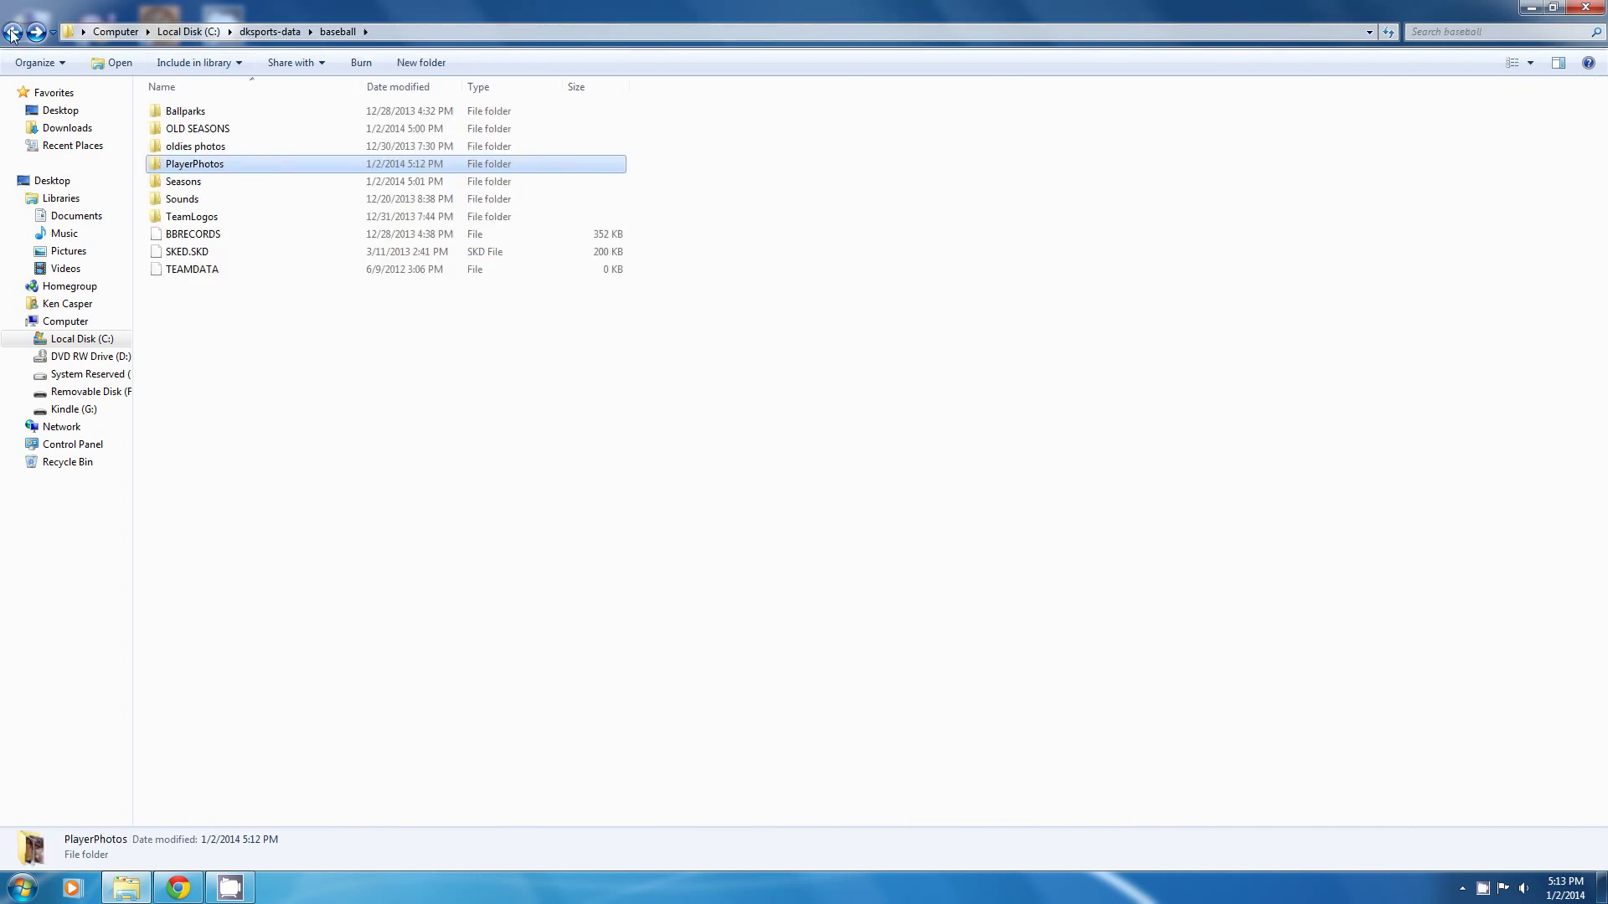
double_click(215, 169)
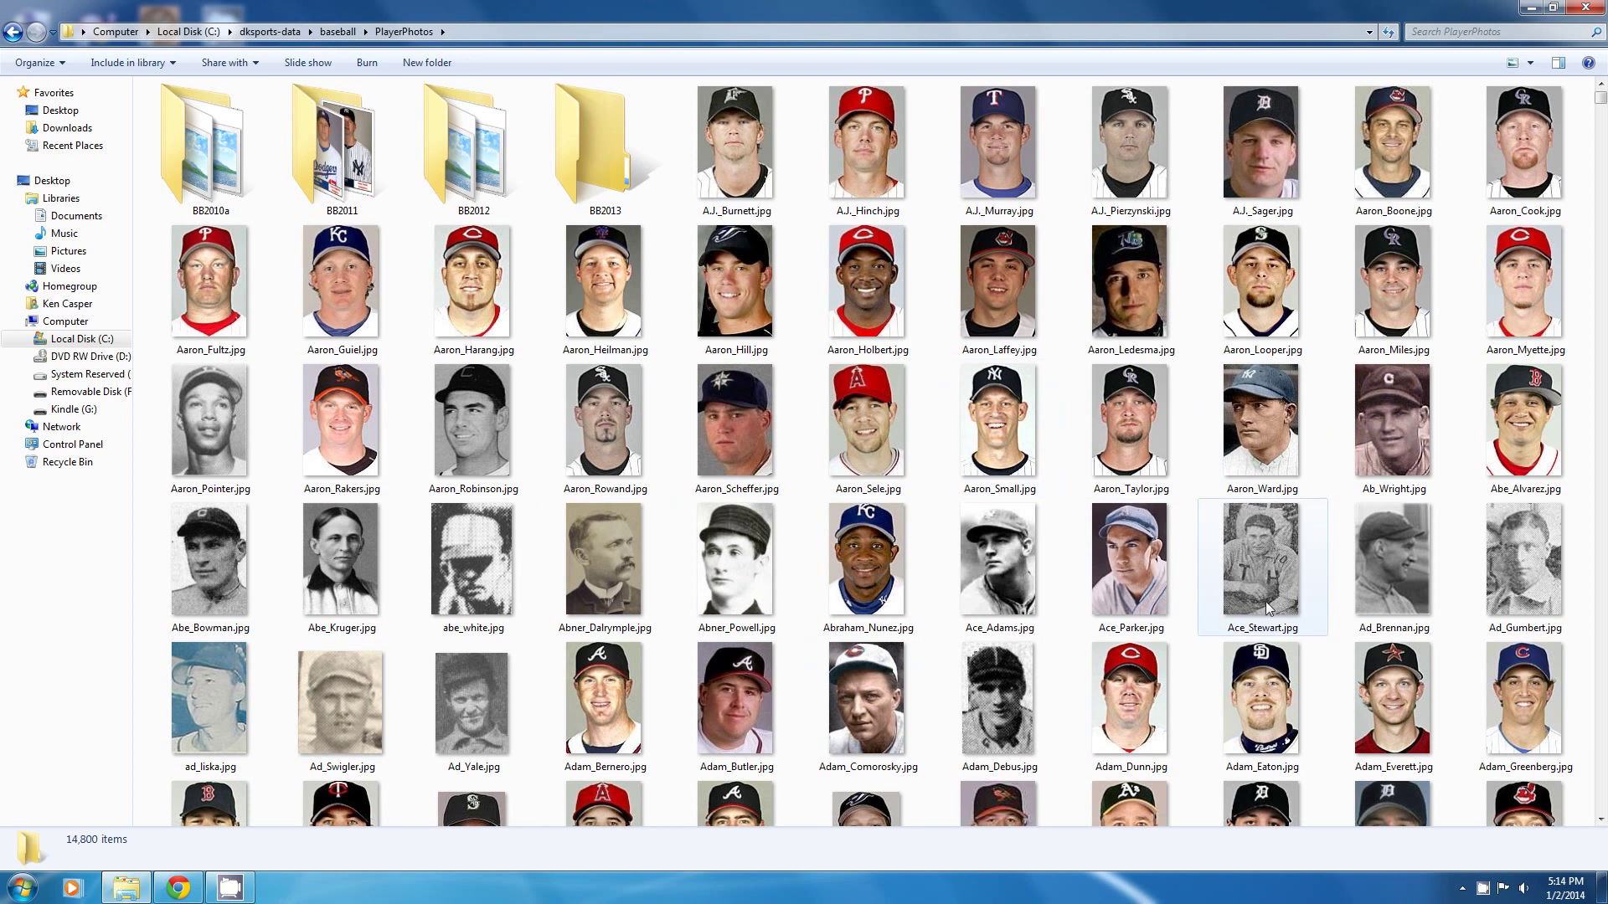
mouse_move(1204, 584)
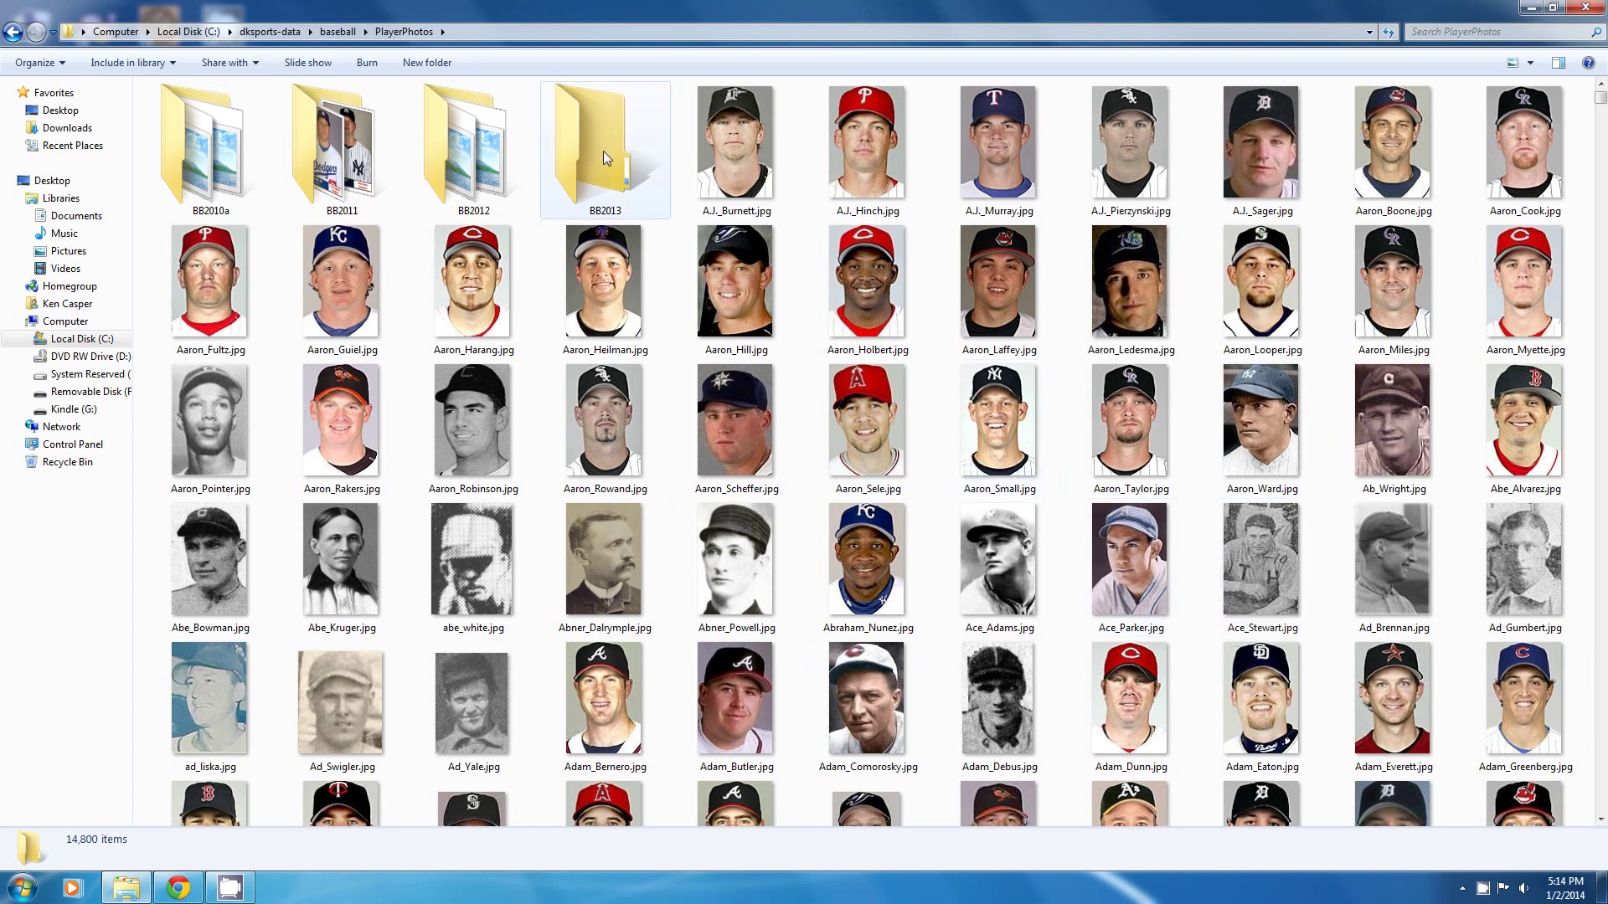
mouse_move(592, 157)
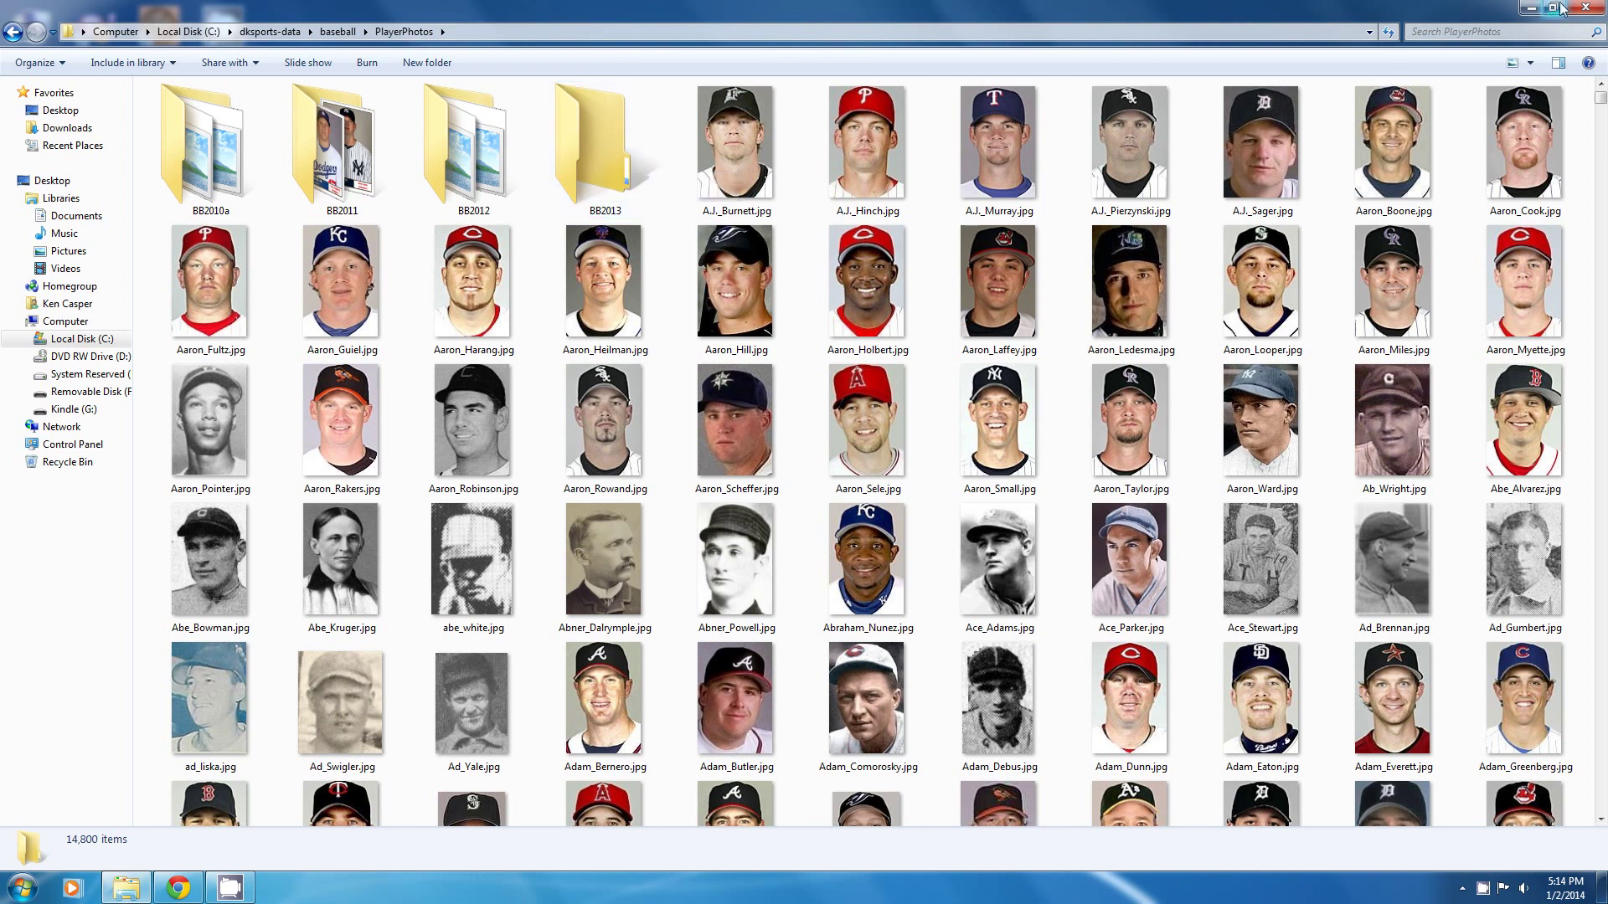
left_click(1589, 7)
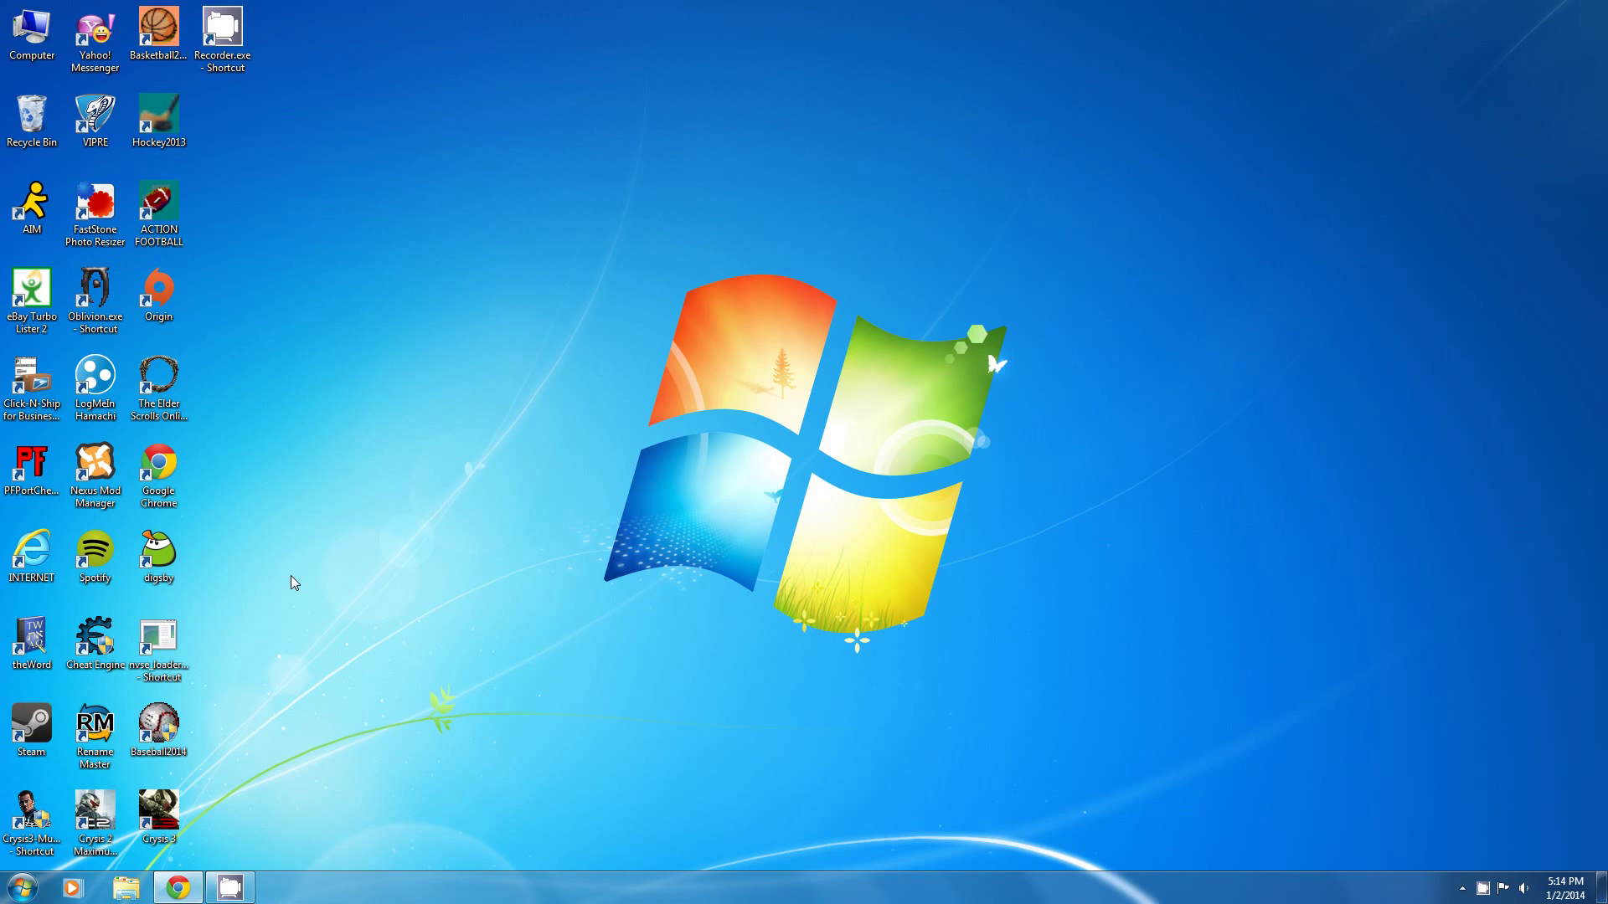
Open the Downloads folder in a new Explorer window and locate the 2012 Topps Cards zip file
left_click(125, 890)
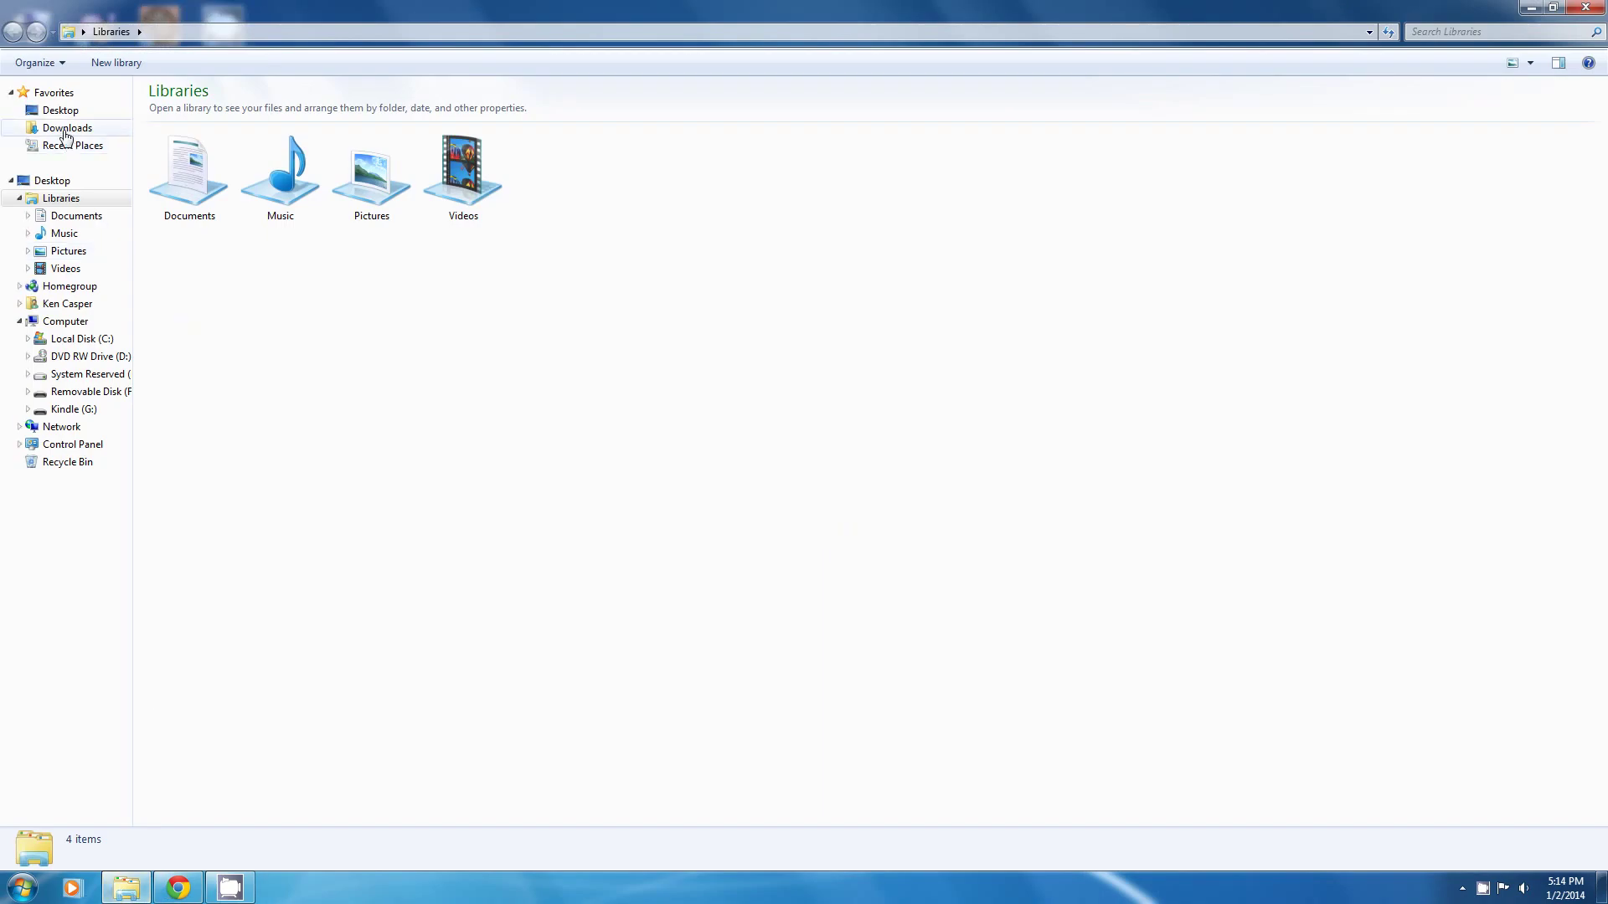
left_click(66, 129)
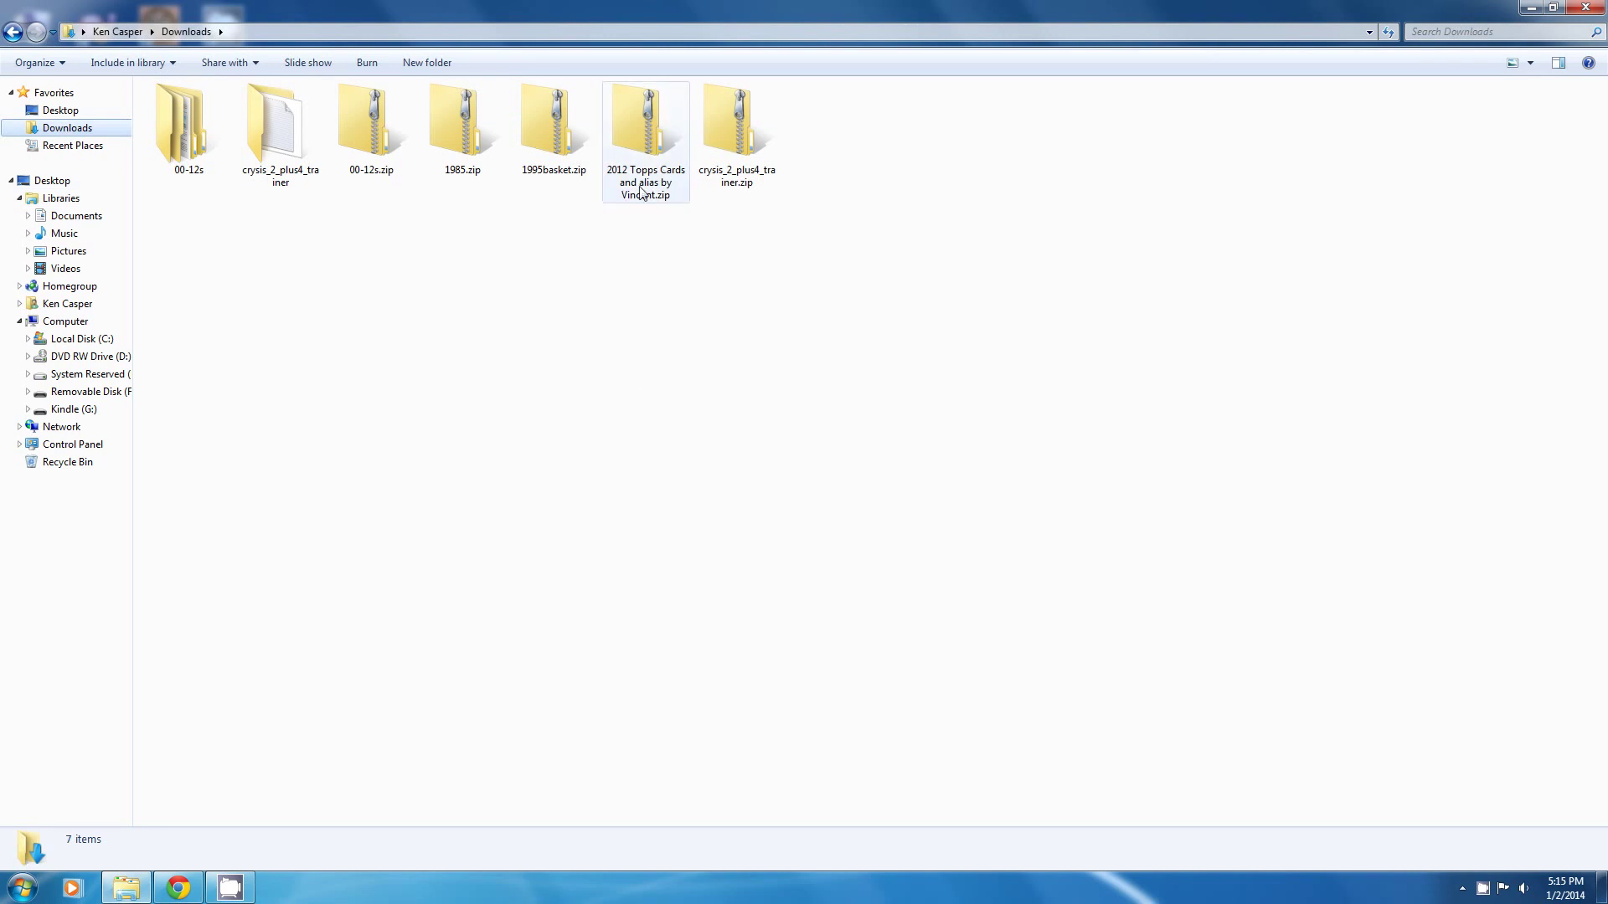
mouse_move(646, 187)
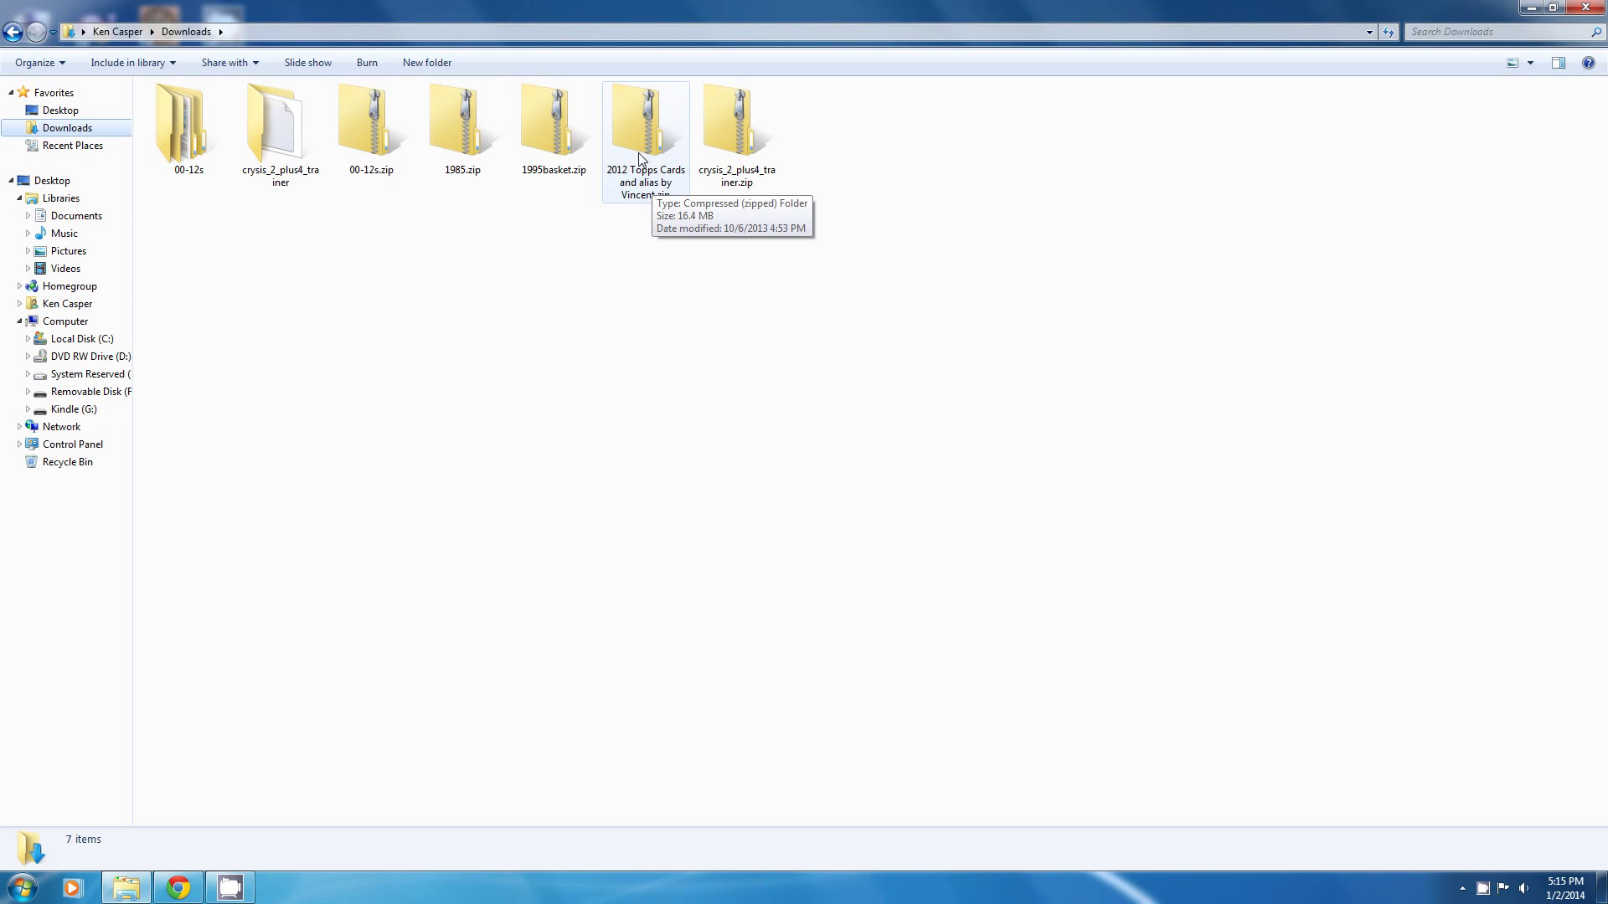
right_click(638, 152)
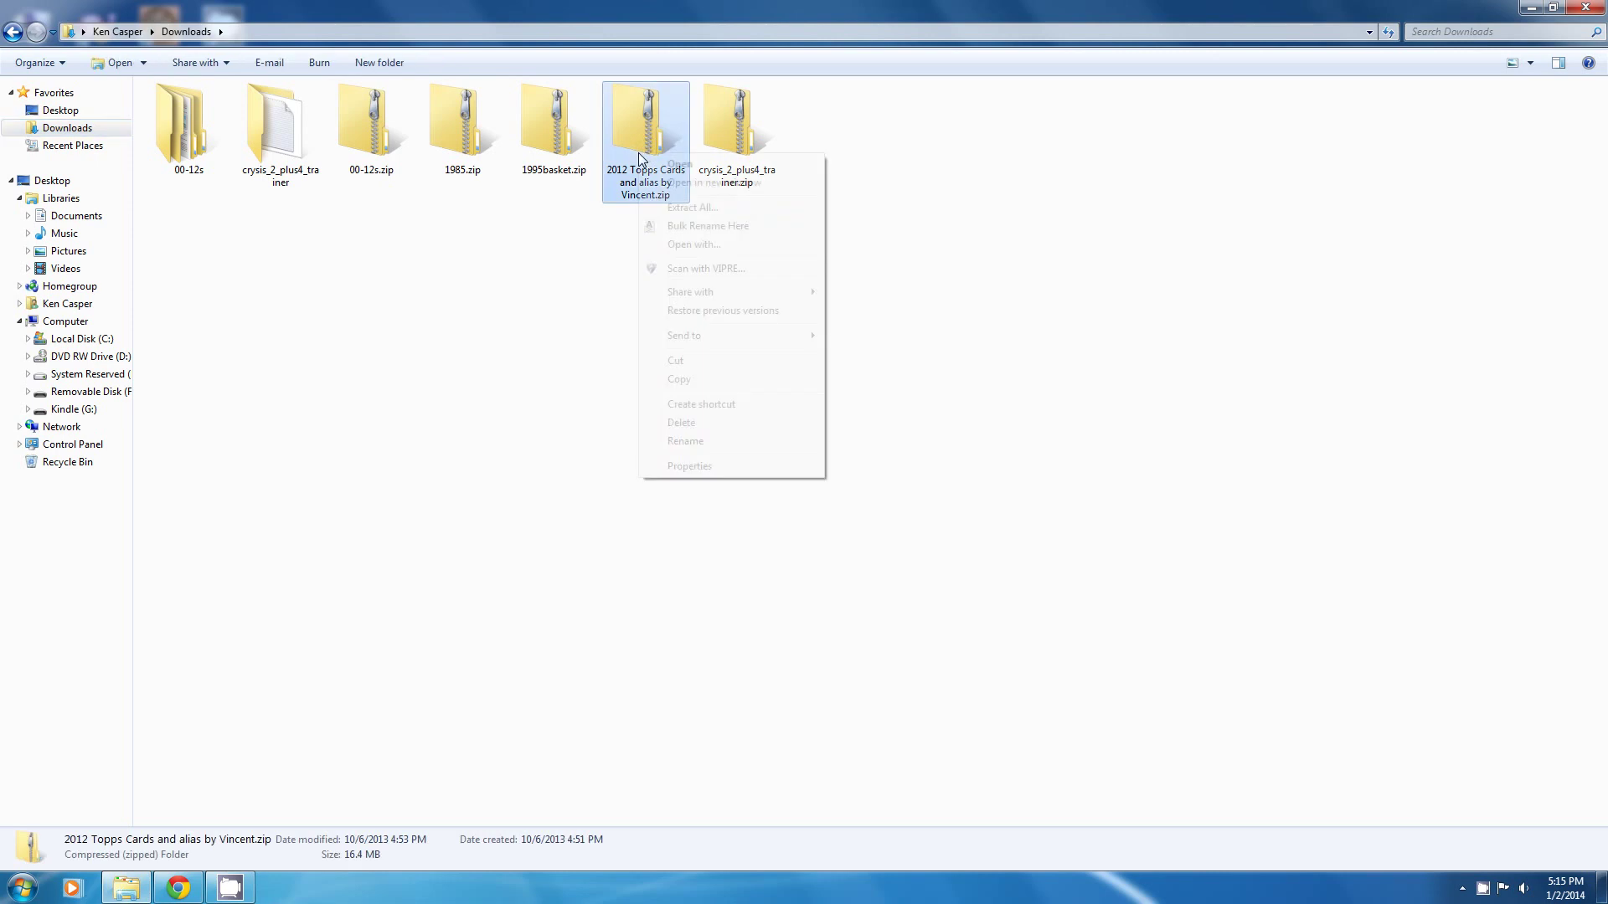
left_click(701, 209)
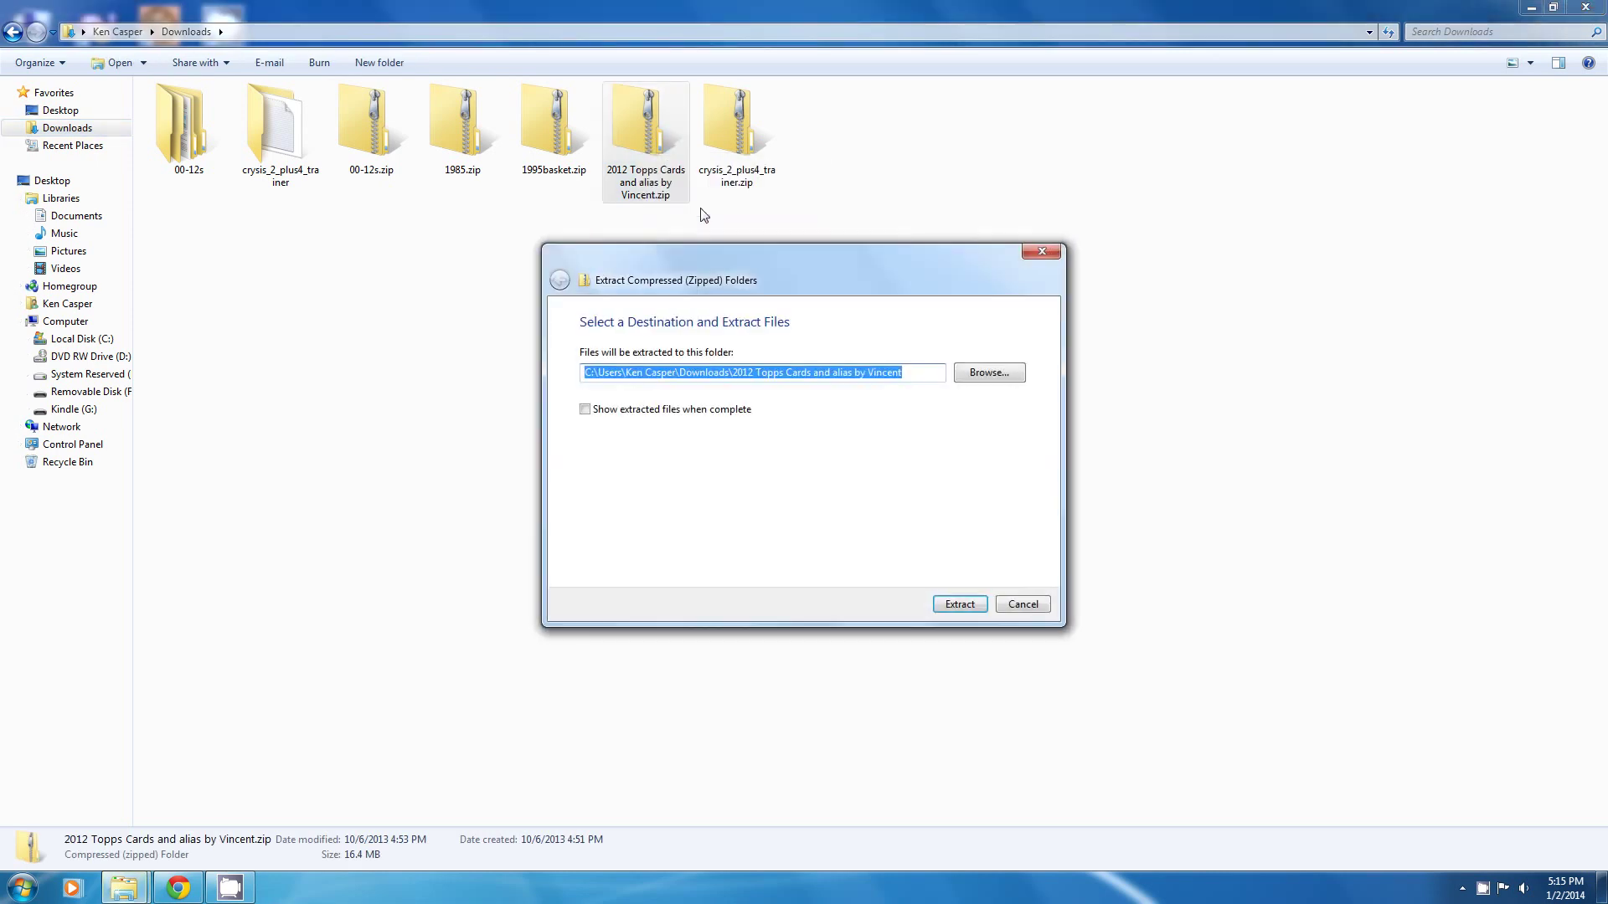
left_click(989, 374)
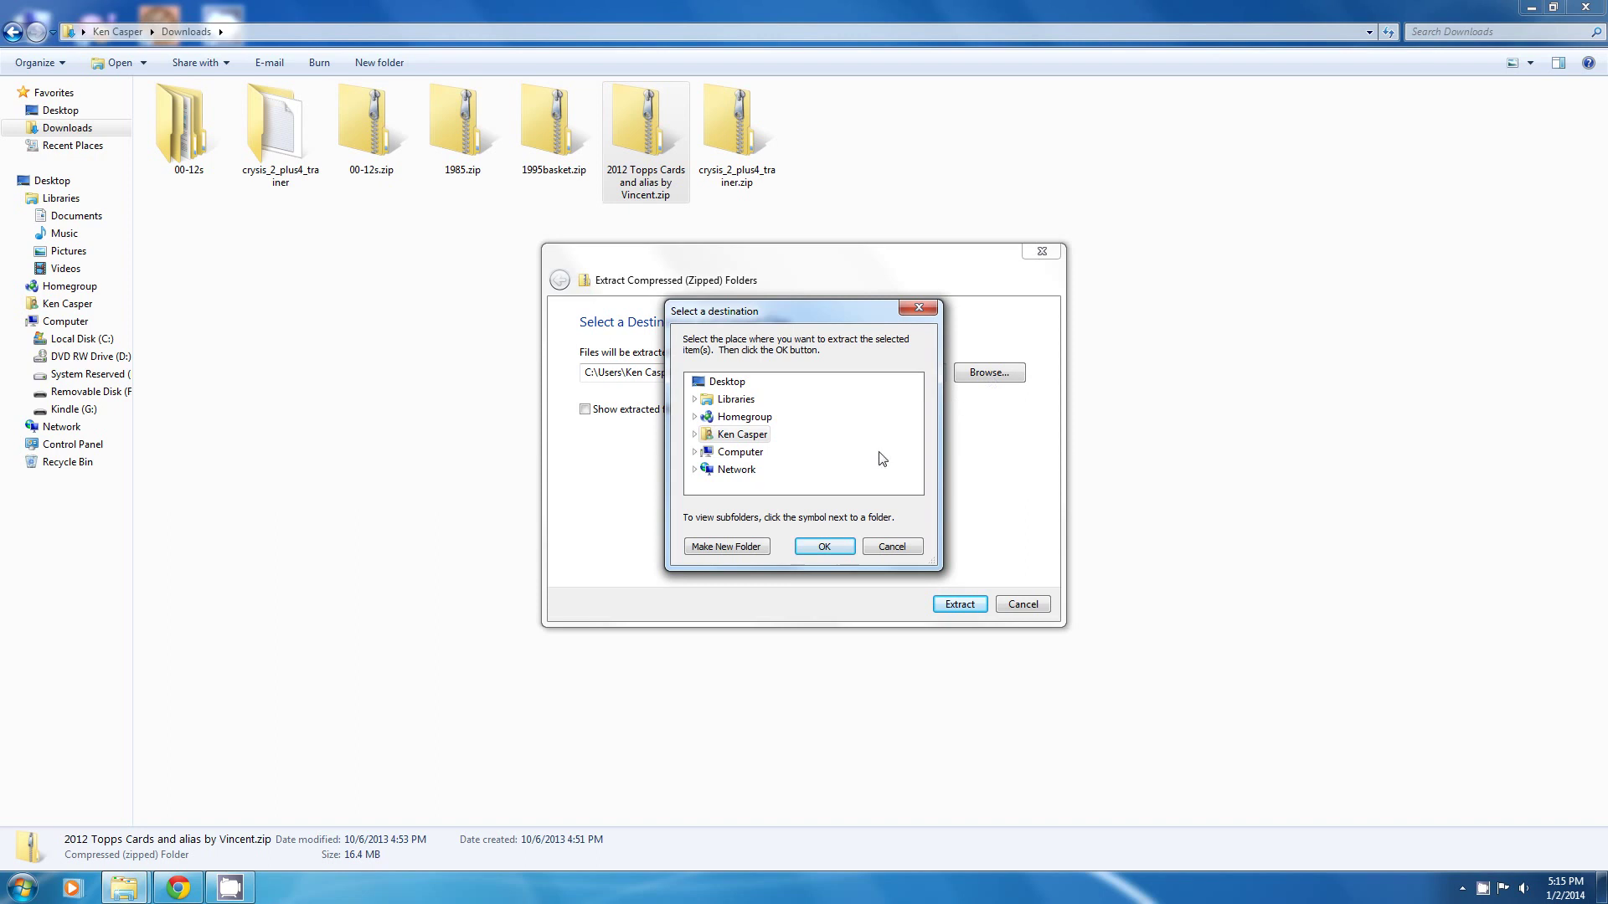
left_click(750, 437)
double_click(754, 441)
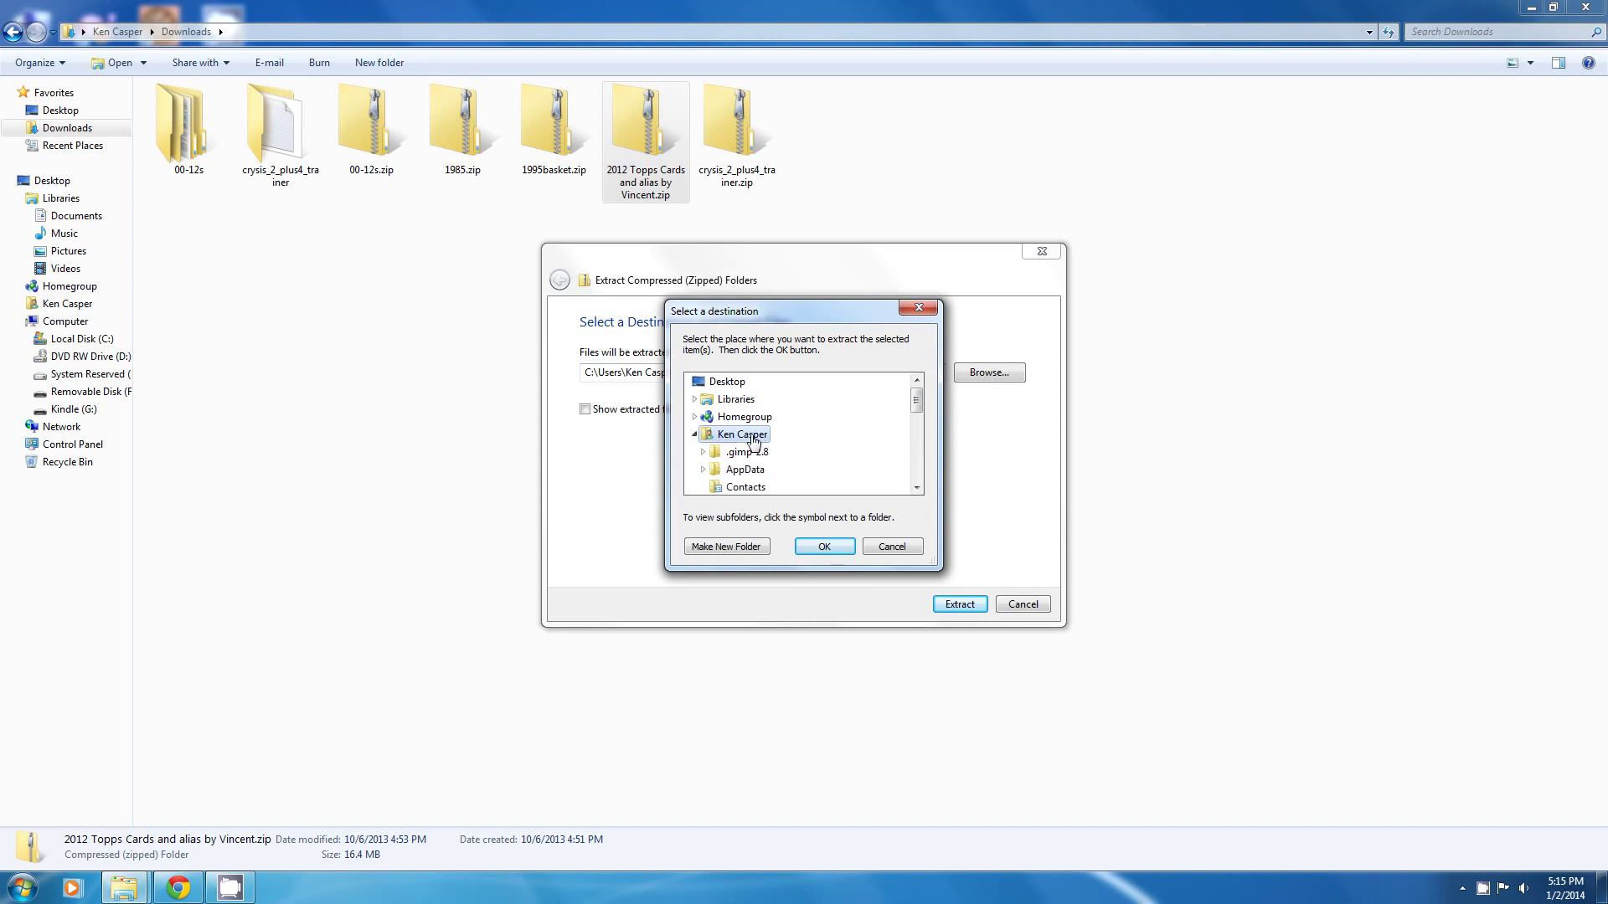
scroll(814, 443, "down", 3)
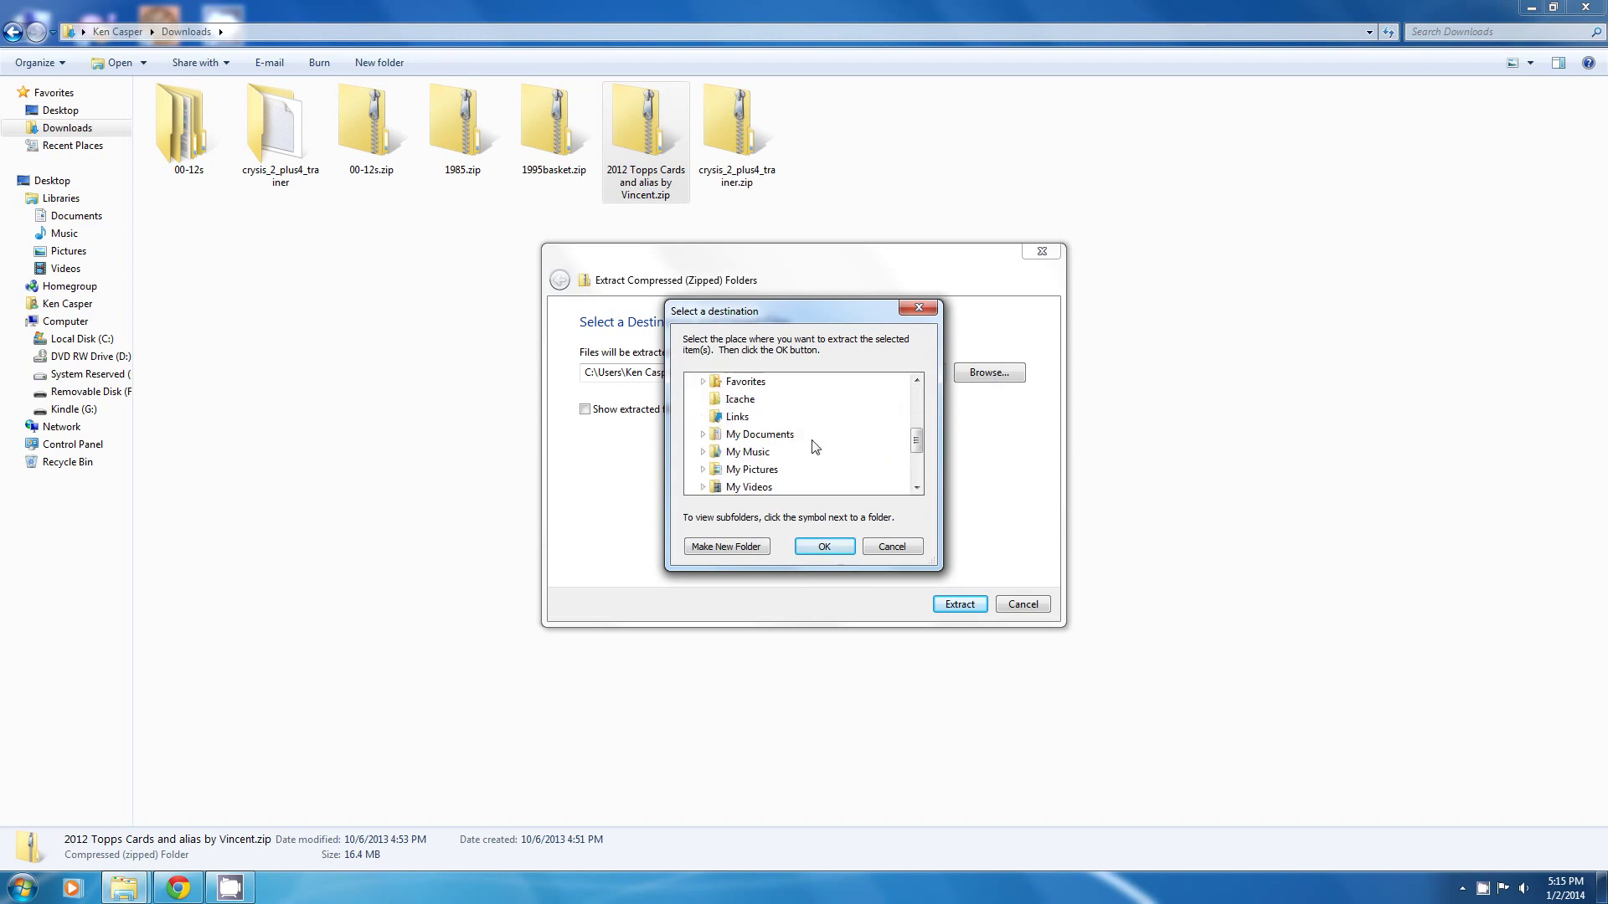
double_click(763, 436)
scroll(829, 449, "down", 2)
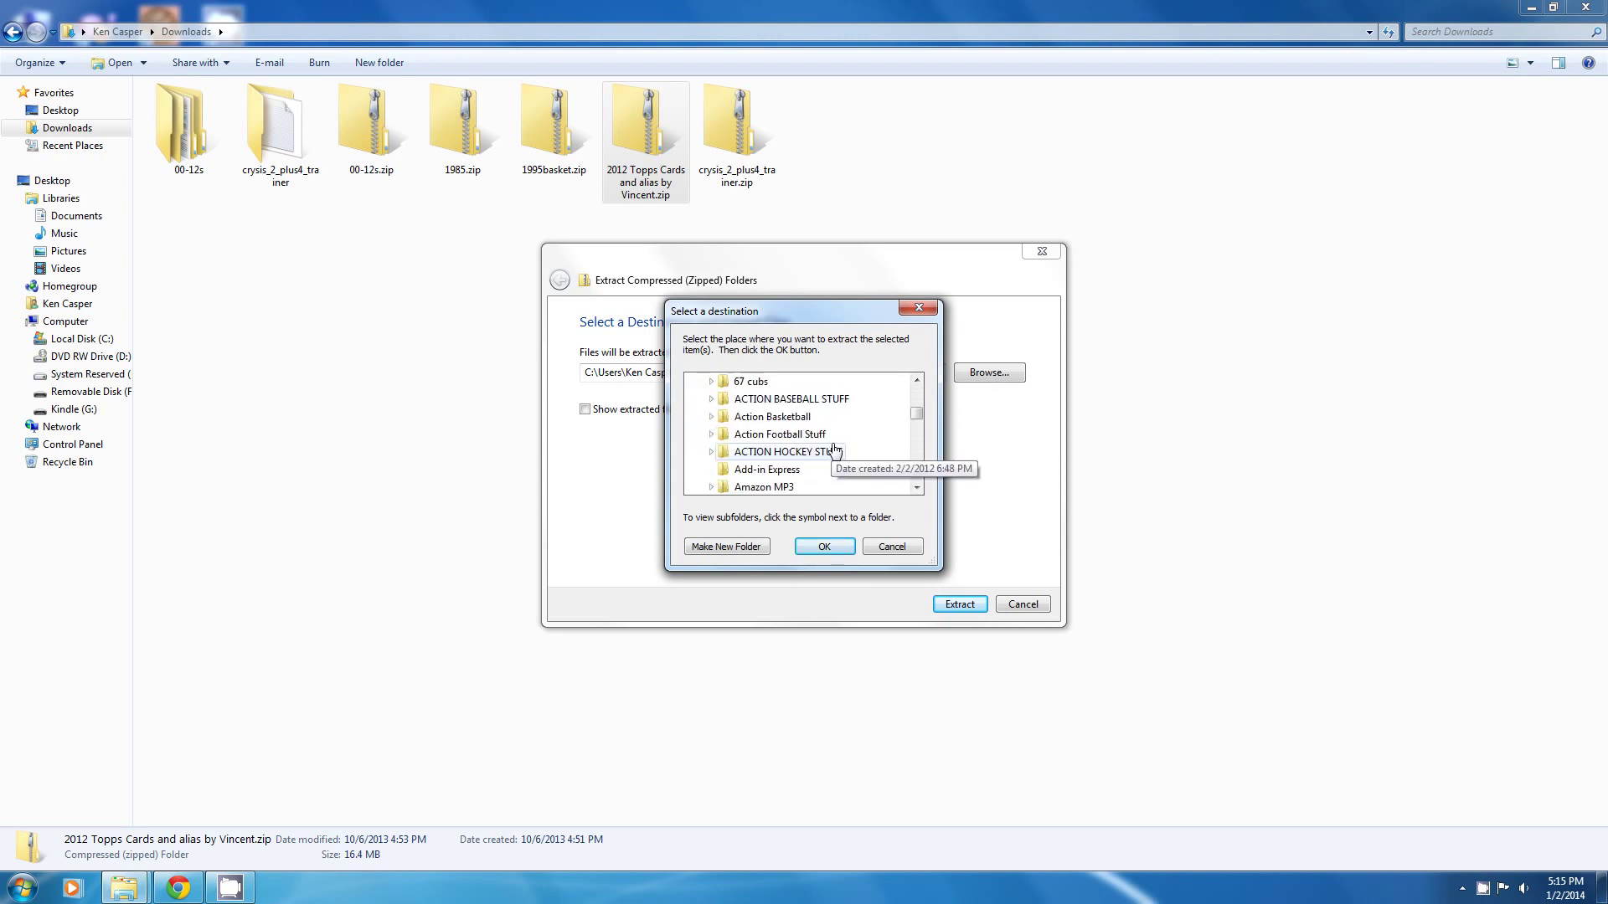
left_click(792, 399)
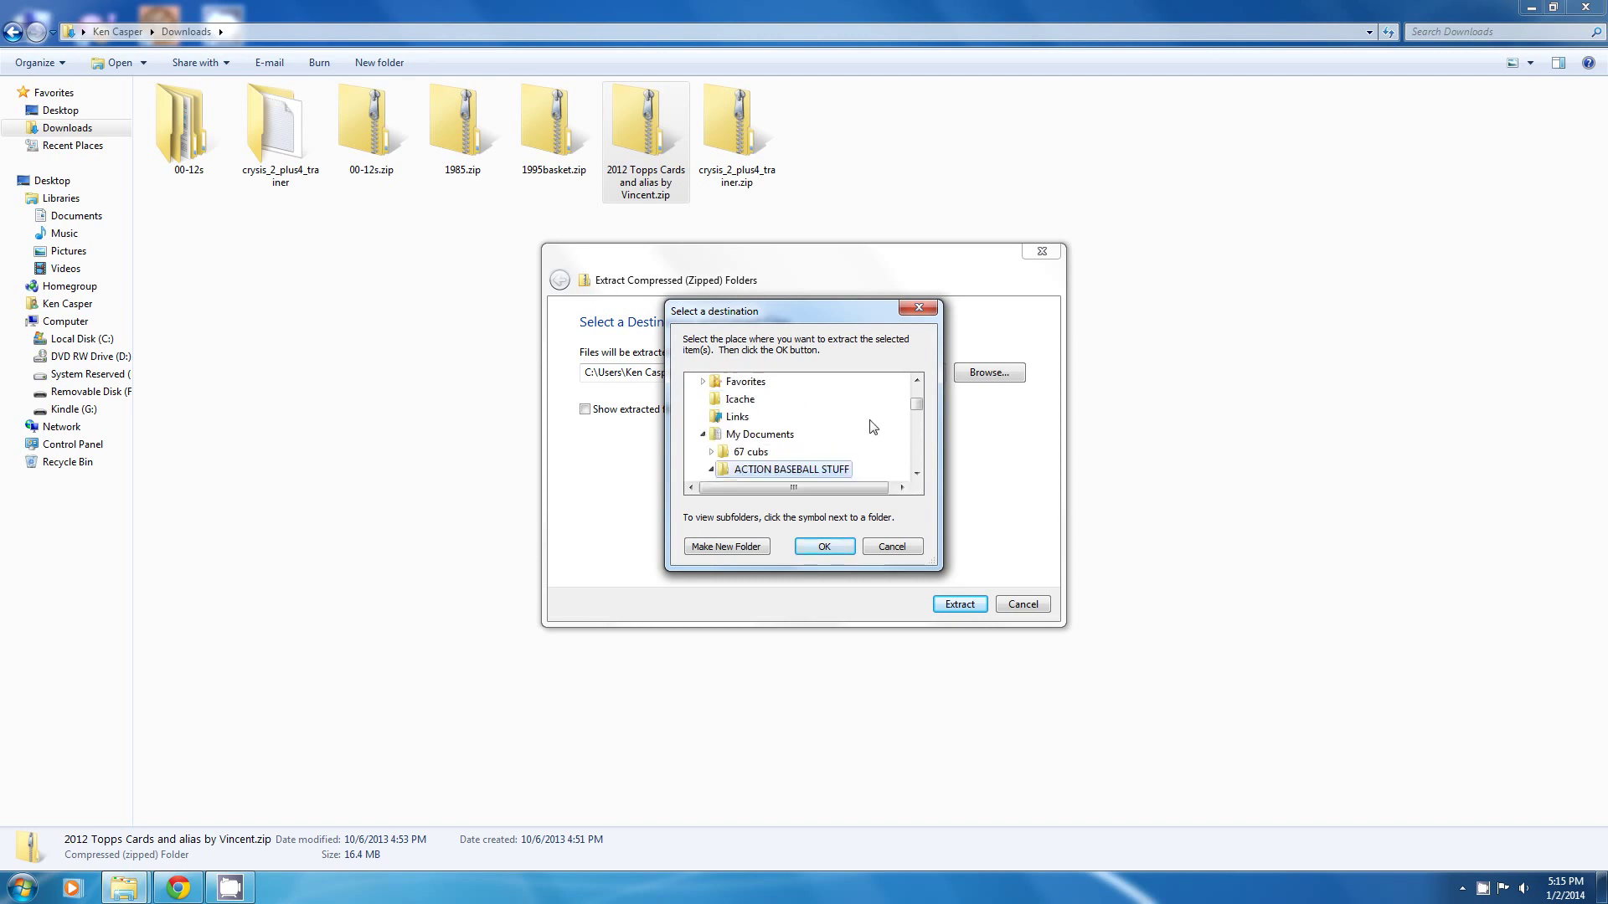
scroll(871, 427, "down", 2)
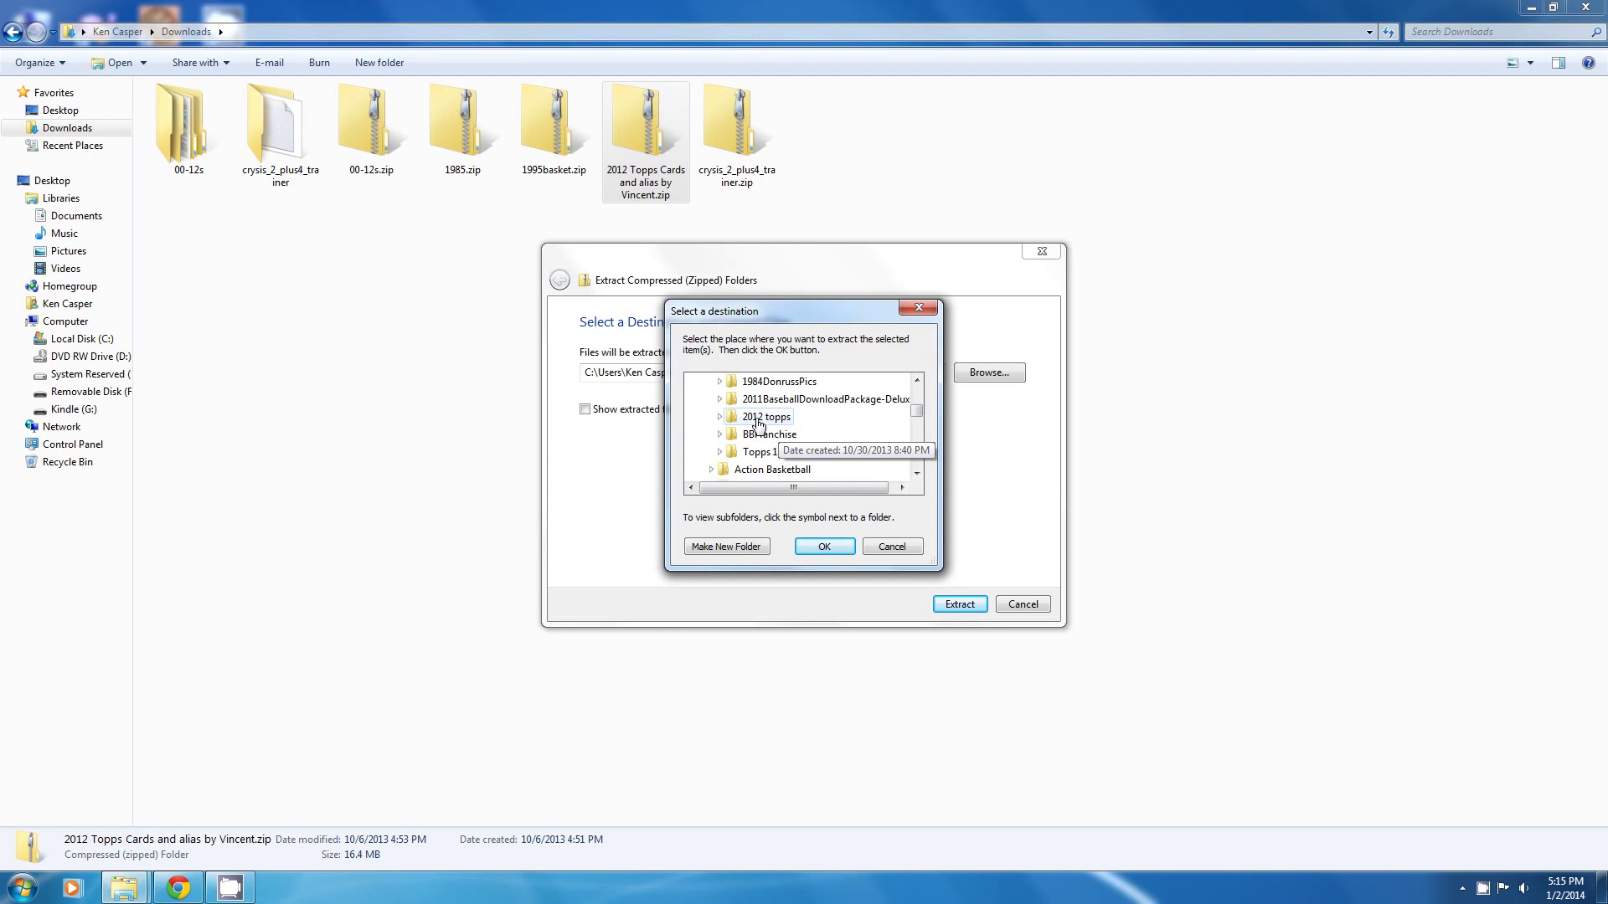
left_click(892, 547)
left_click(1022, 603)
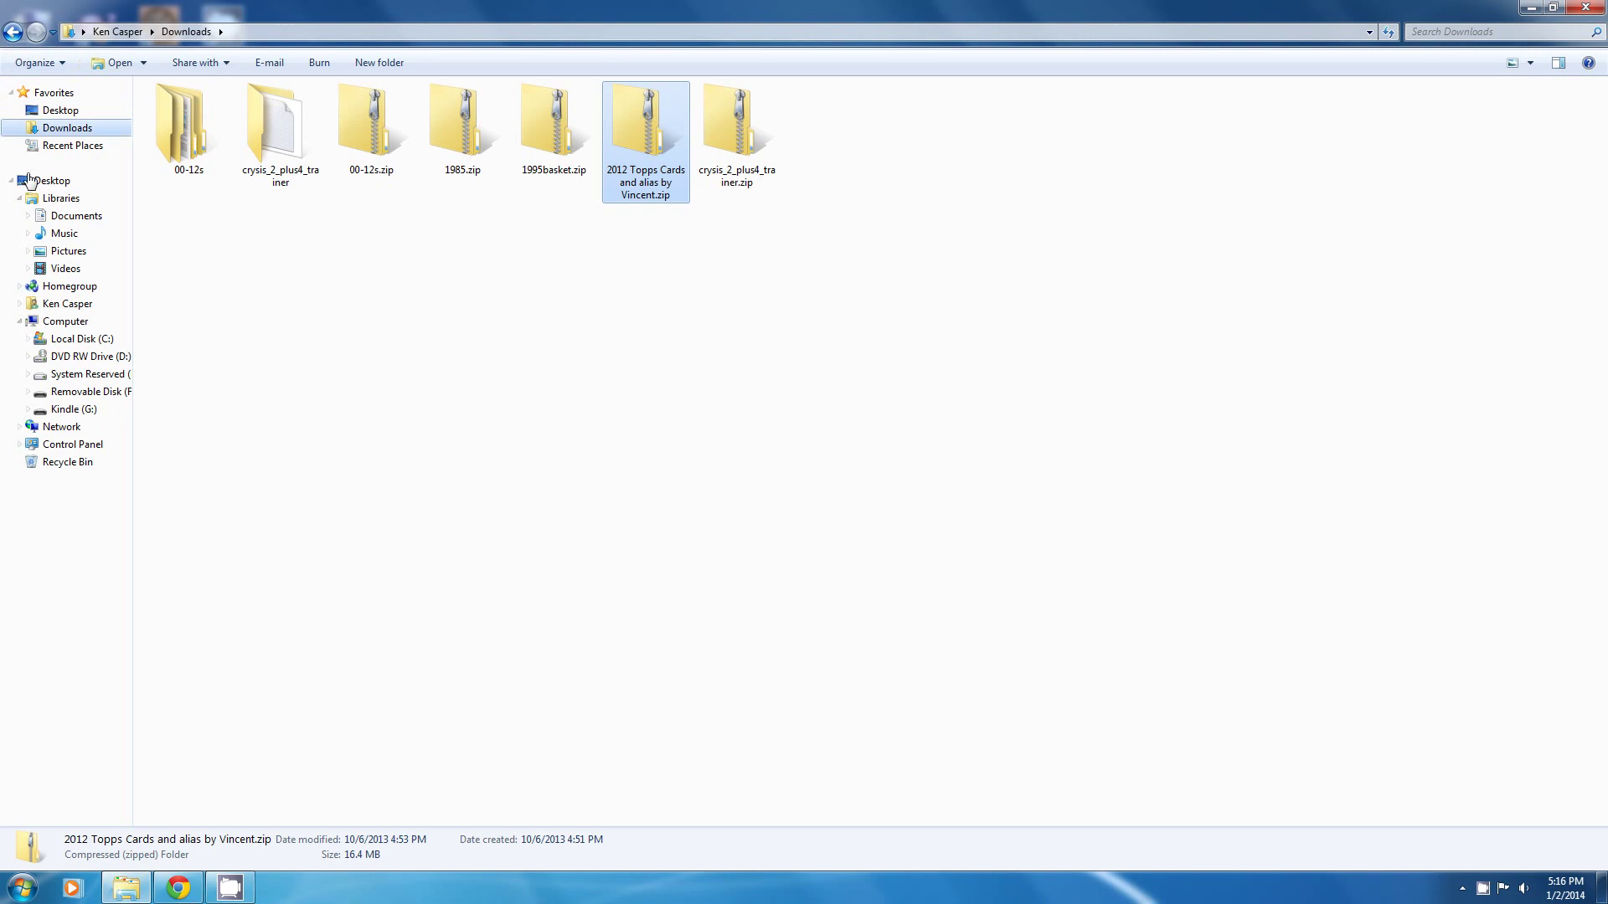
Open the batters folder in Documents\ACTION BASEBALL STUFF\2012 topps and view one of its card images at full size
left_click(77, 216)
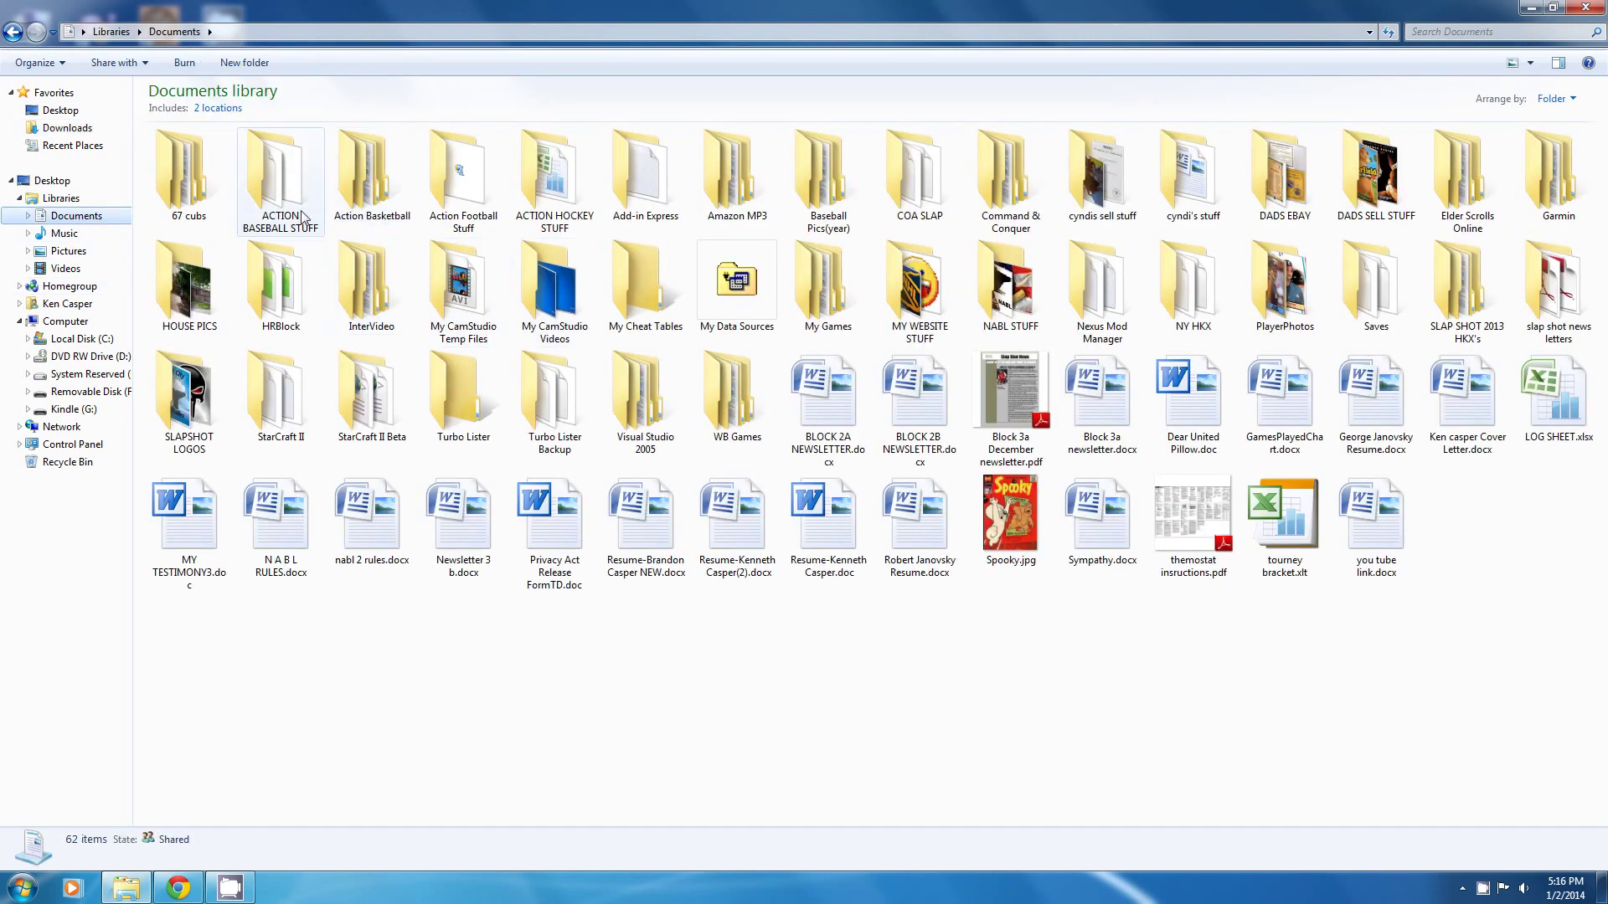
double_click(279, 190)
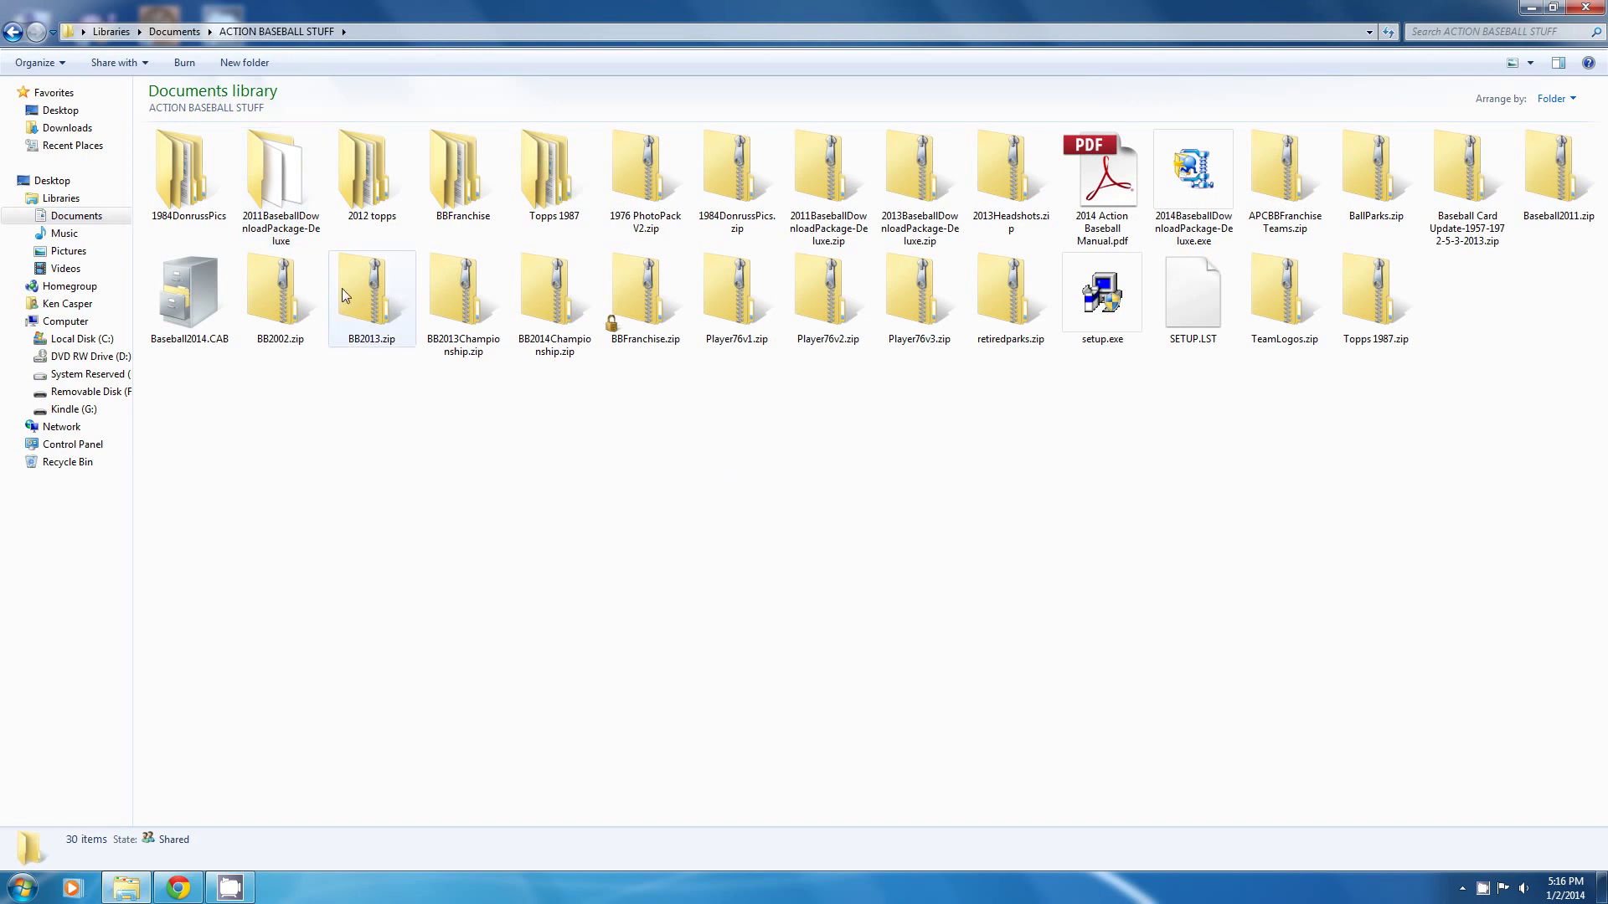
double_click(369, 190)
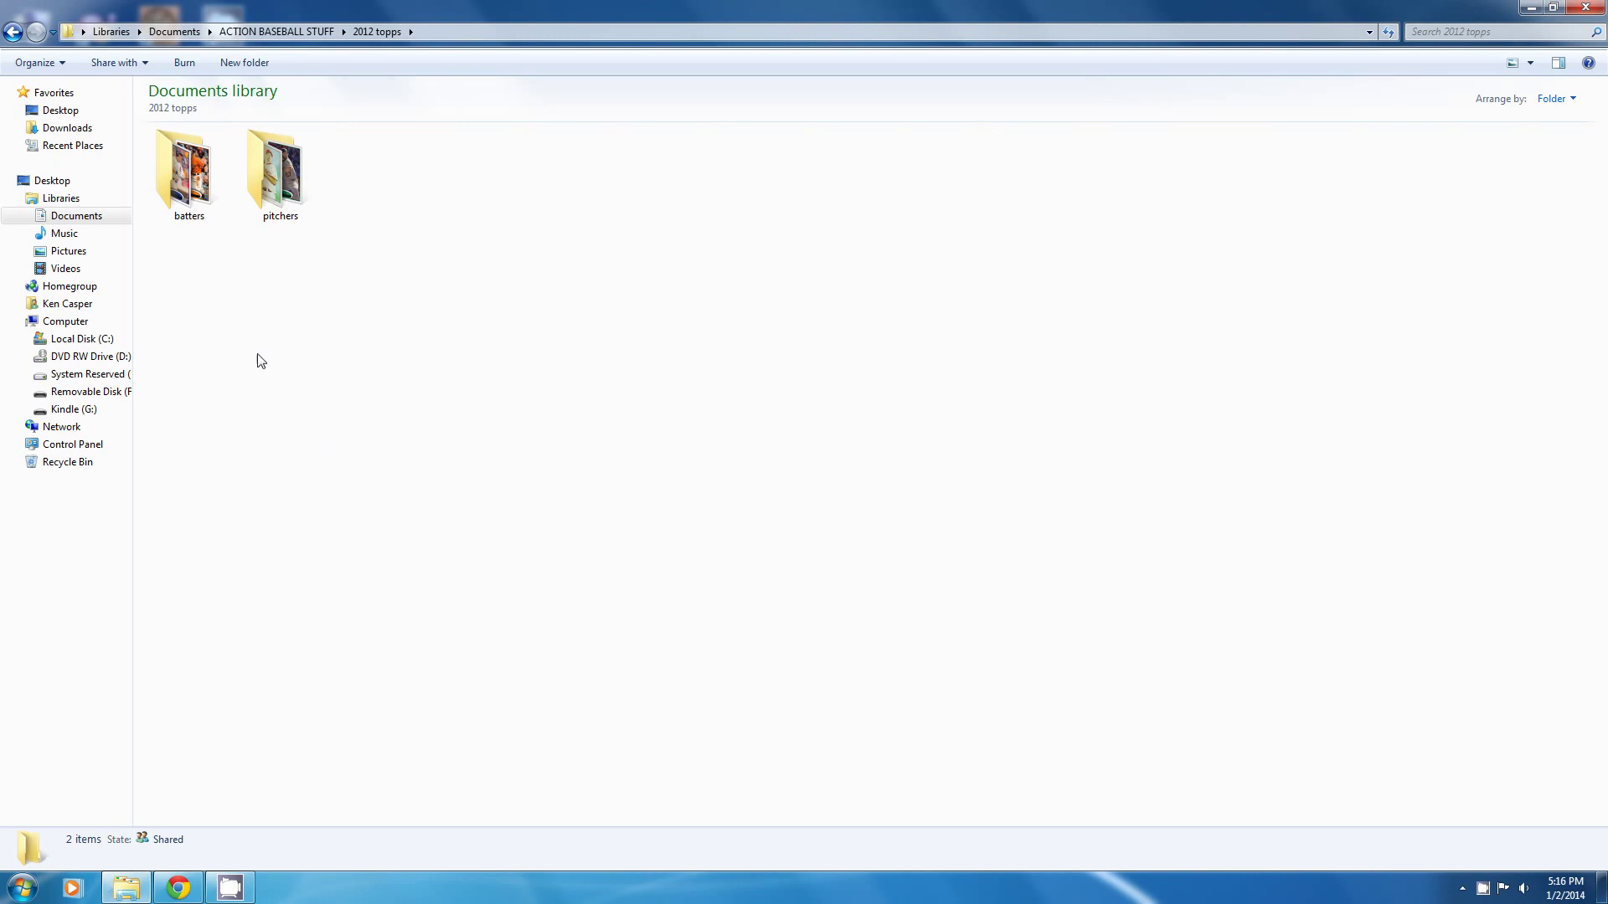
double_click(198, 185)
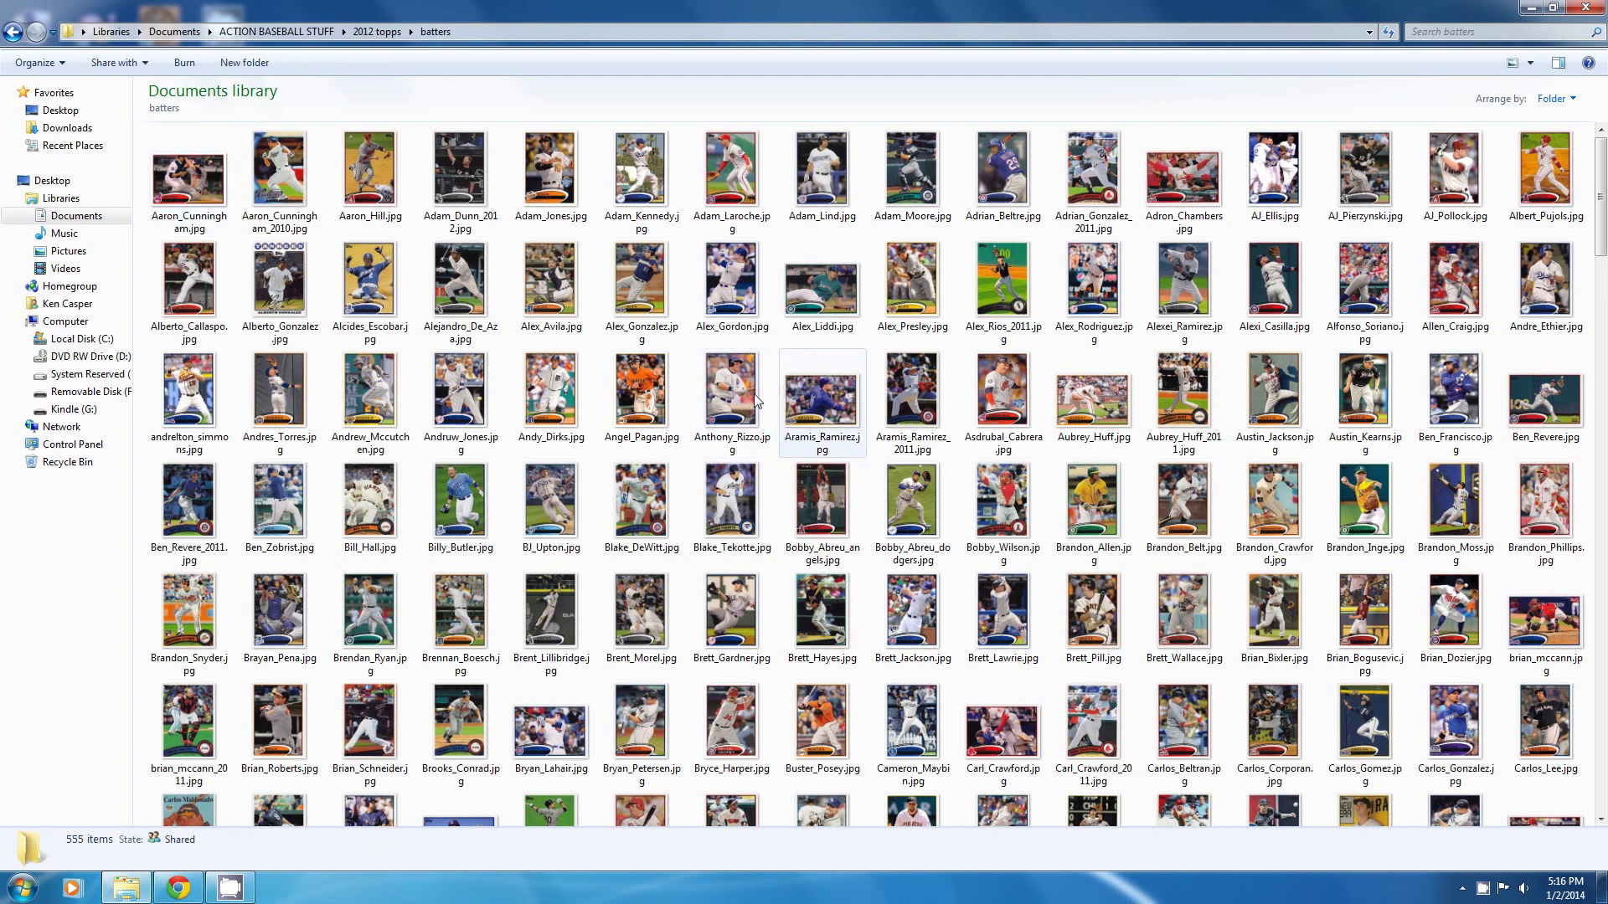
double_click(557, 289)
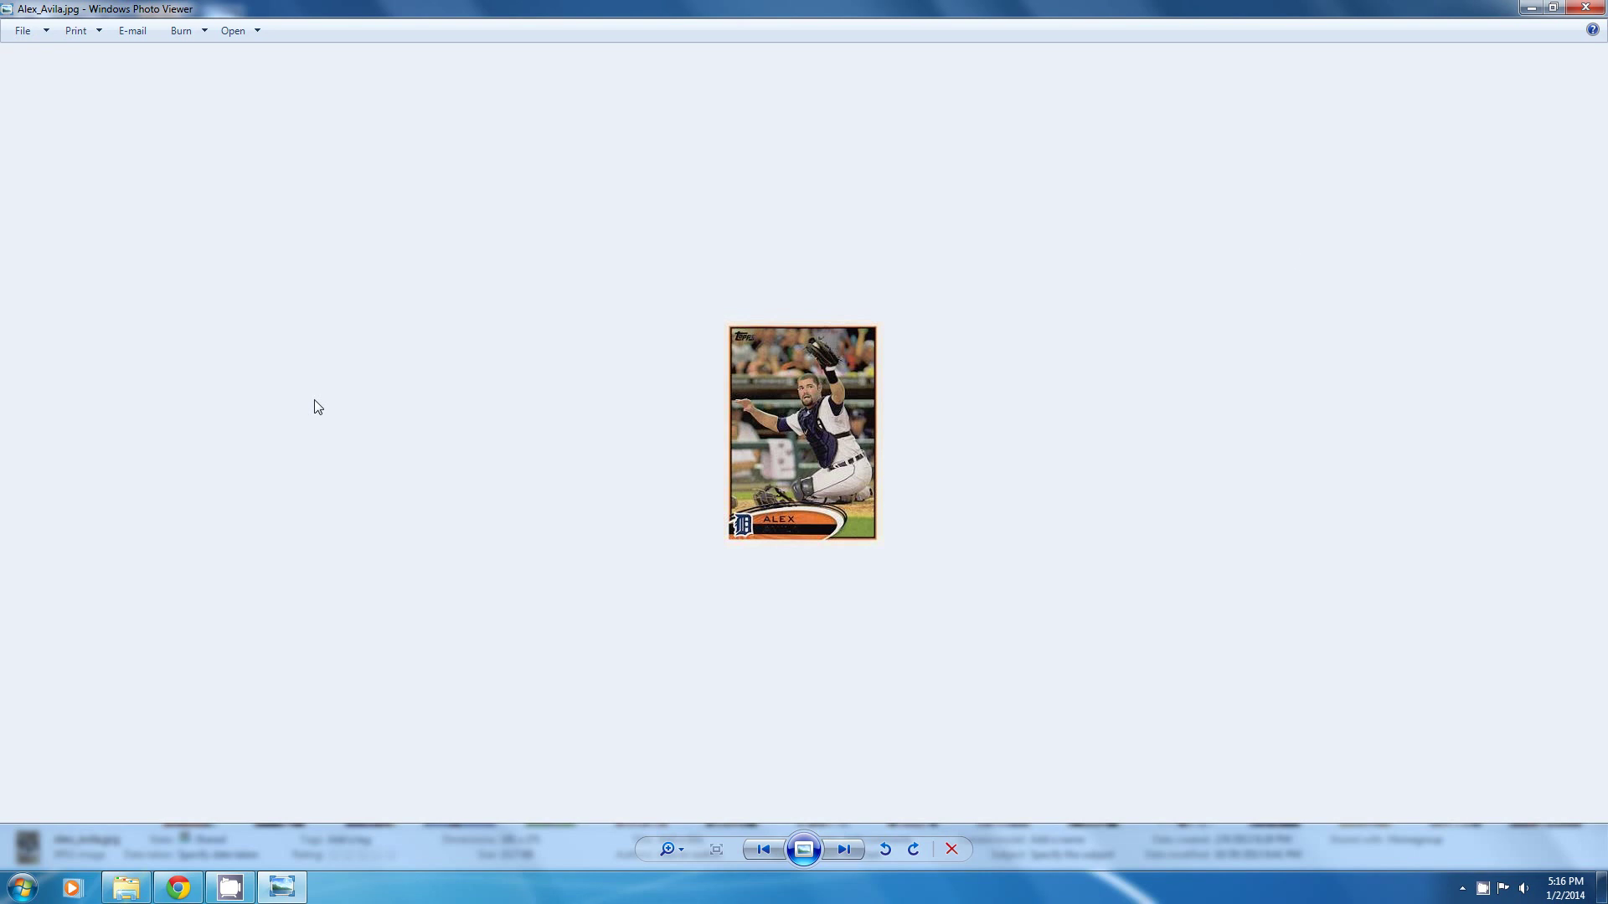
left_click(1585, 7)
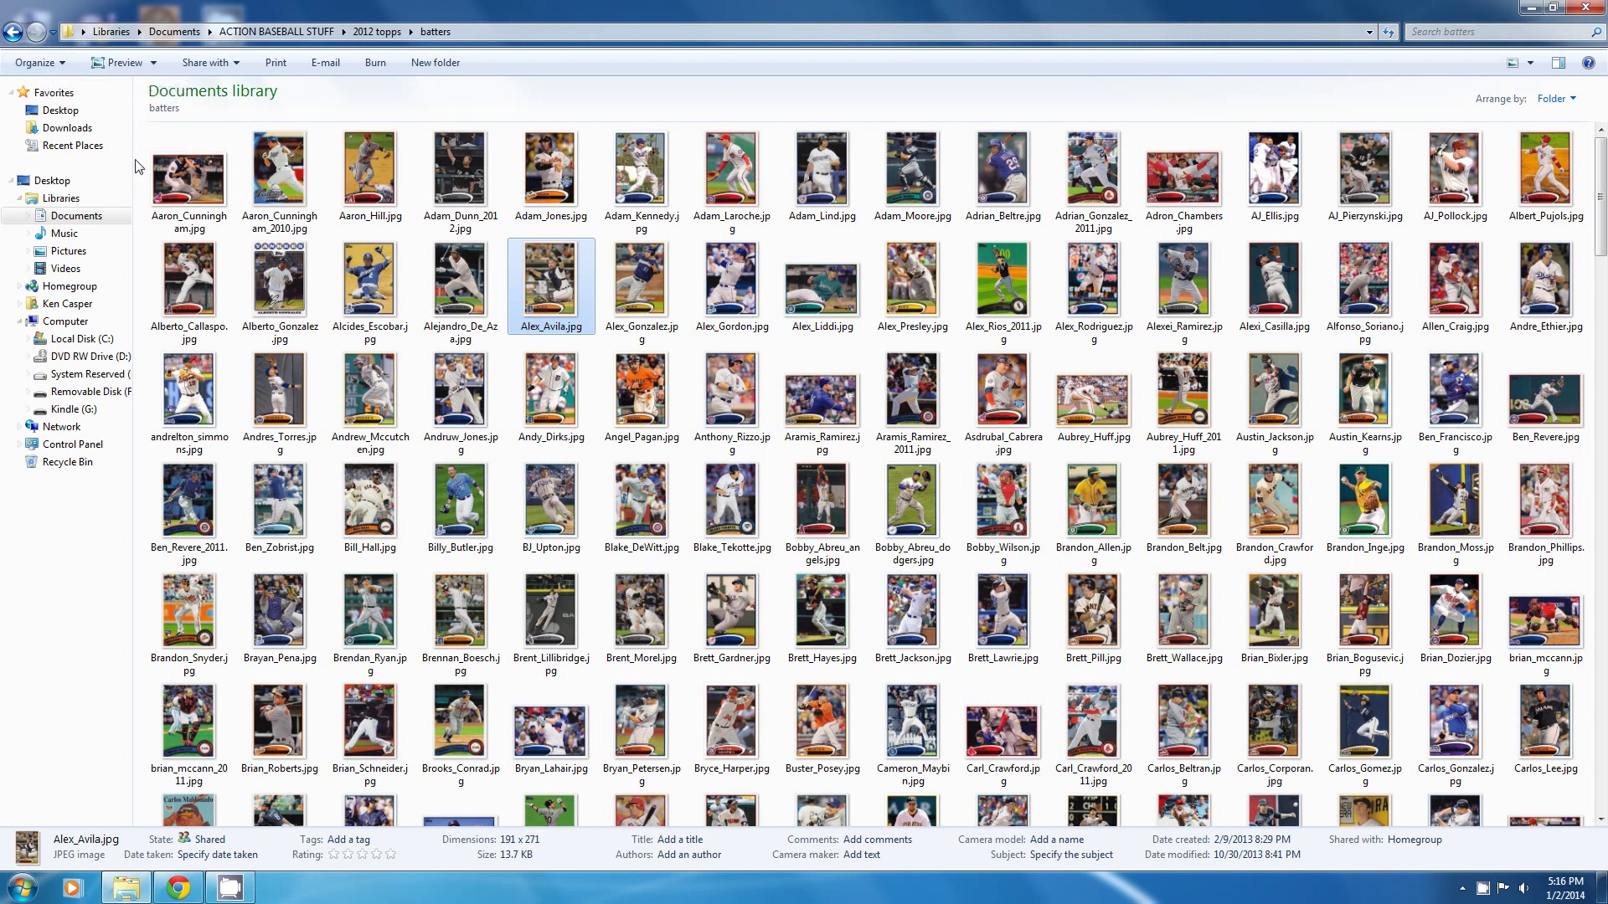
Select all card images in the batters folder and copy them
left_click_drag(145, 133, 1491, 778)
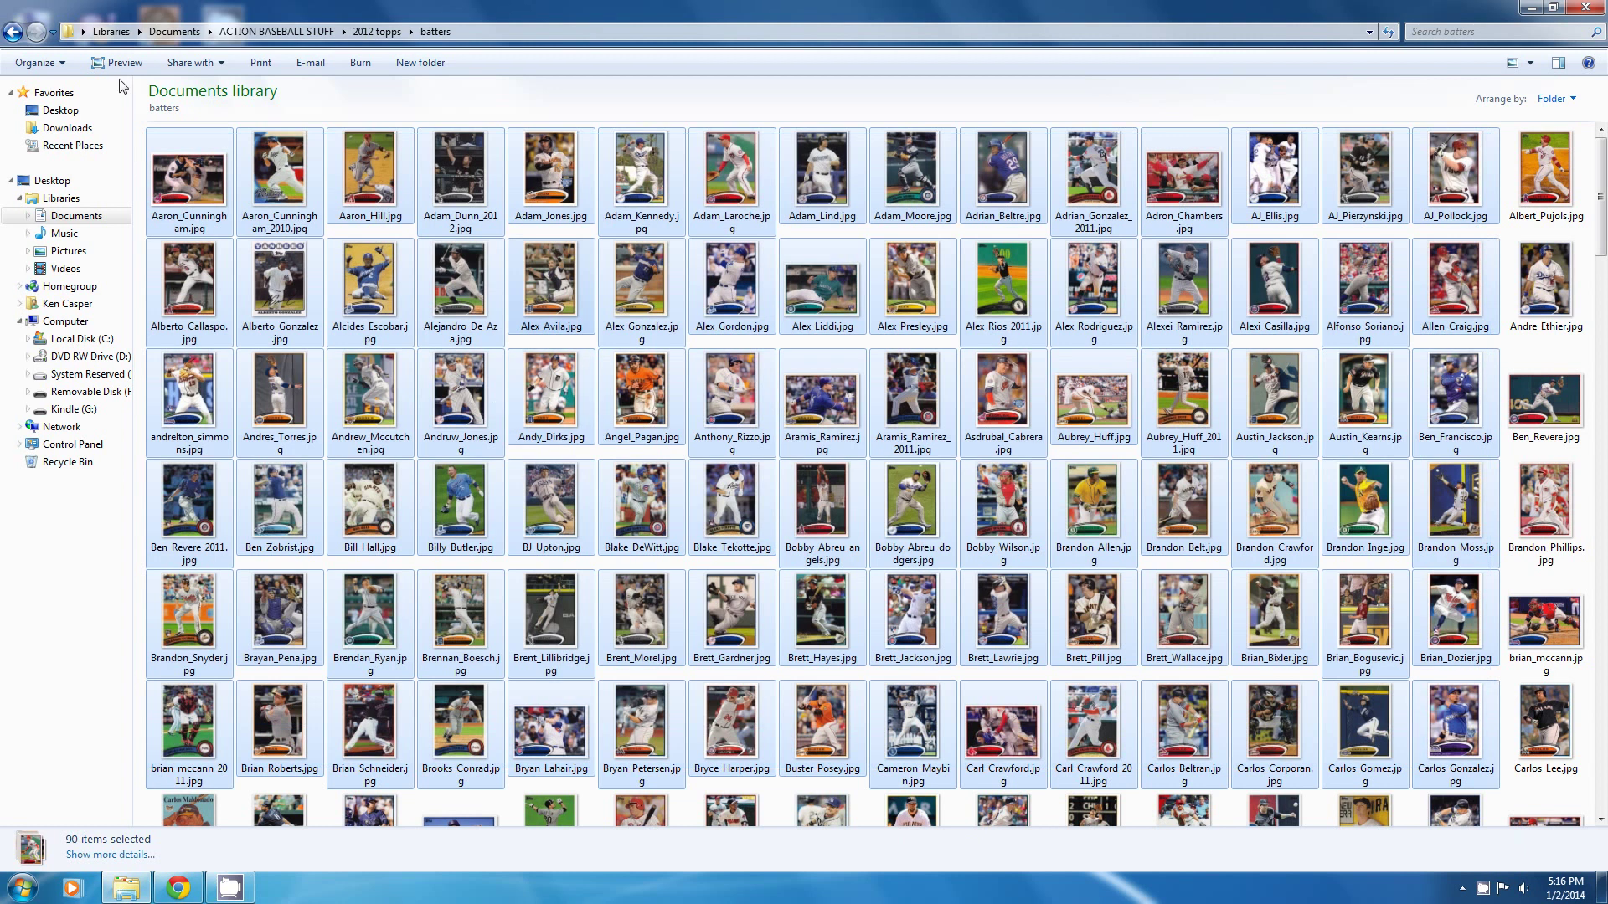
left_click(137, 162)
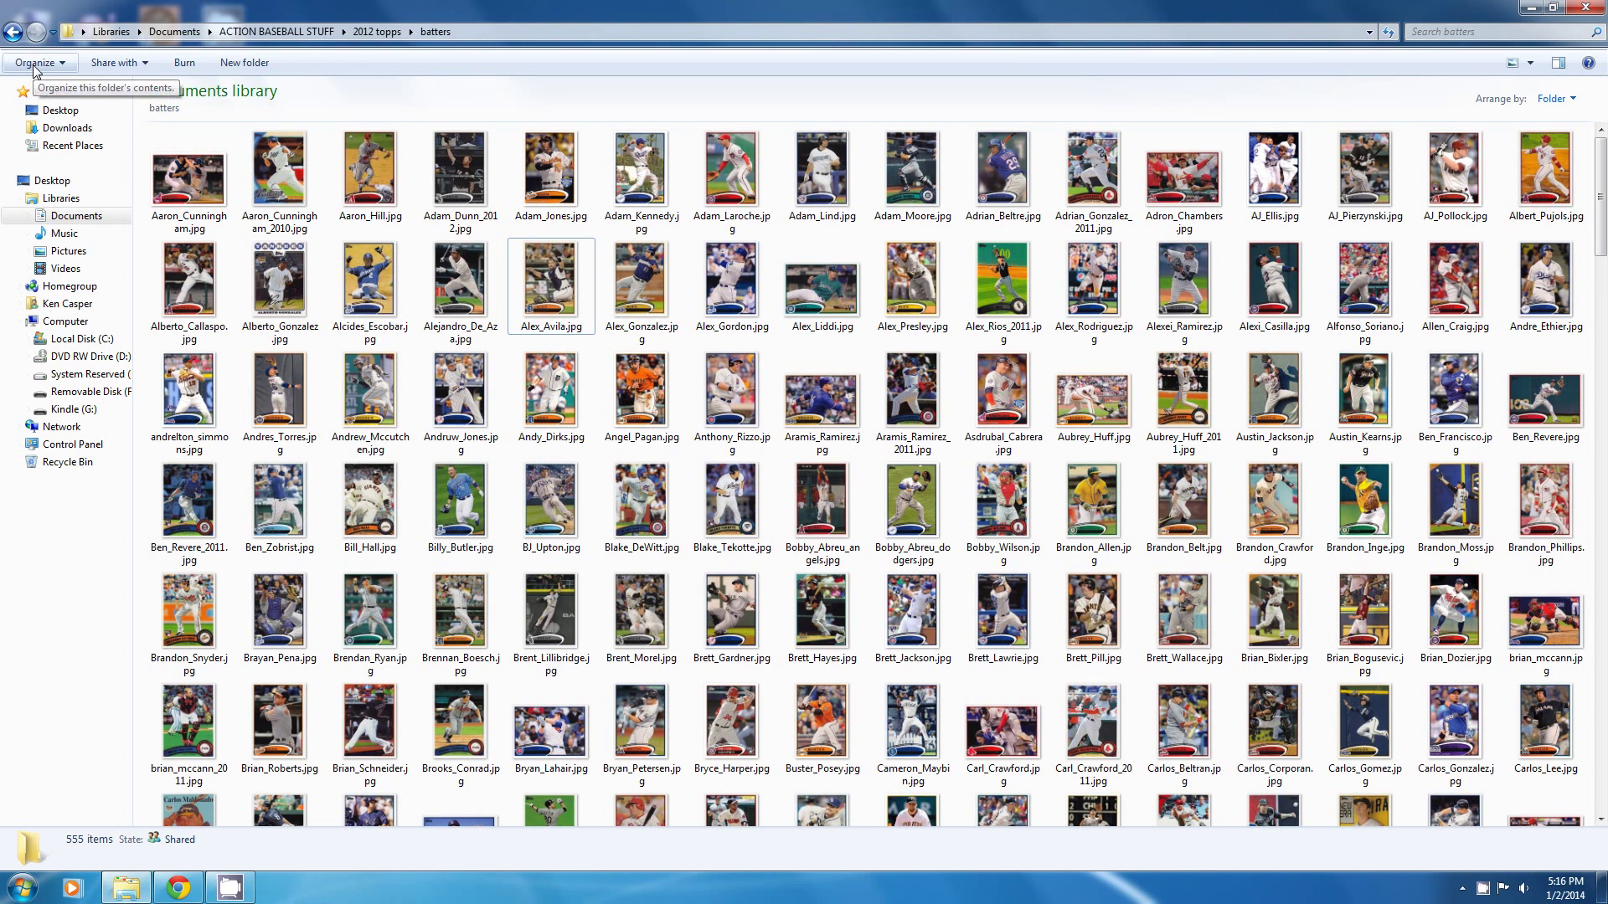
left_click(36, 65)
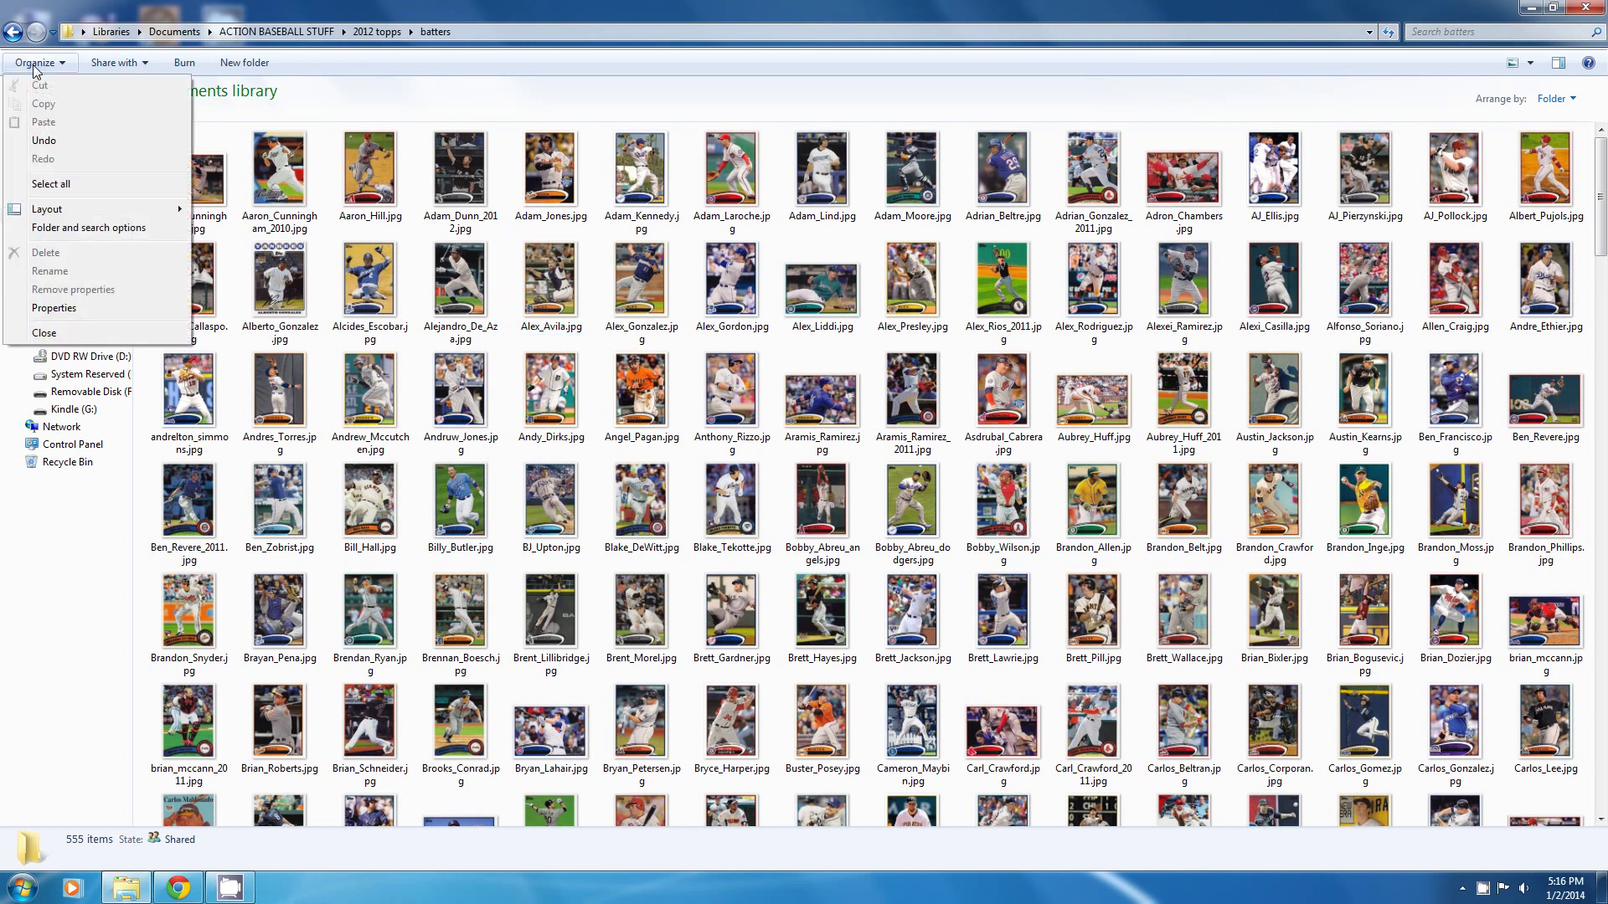
left_click(62, 183)
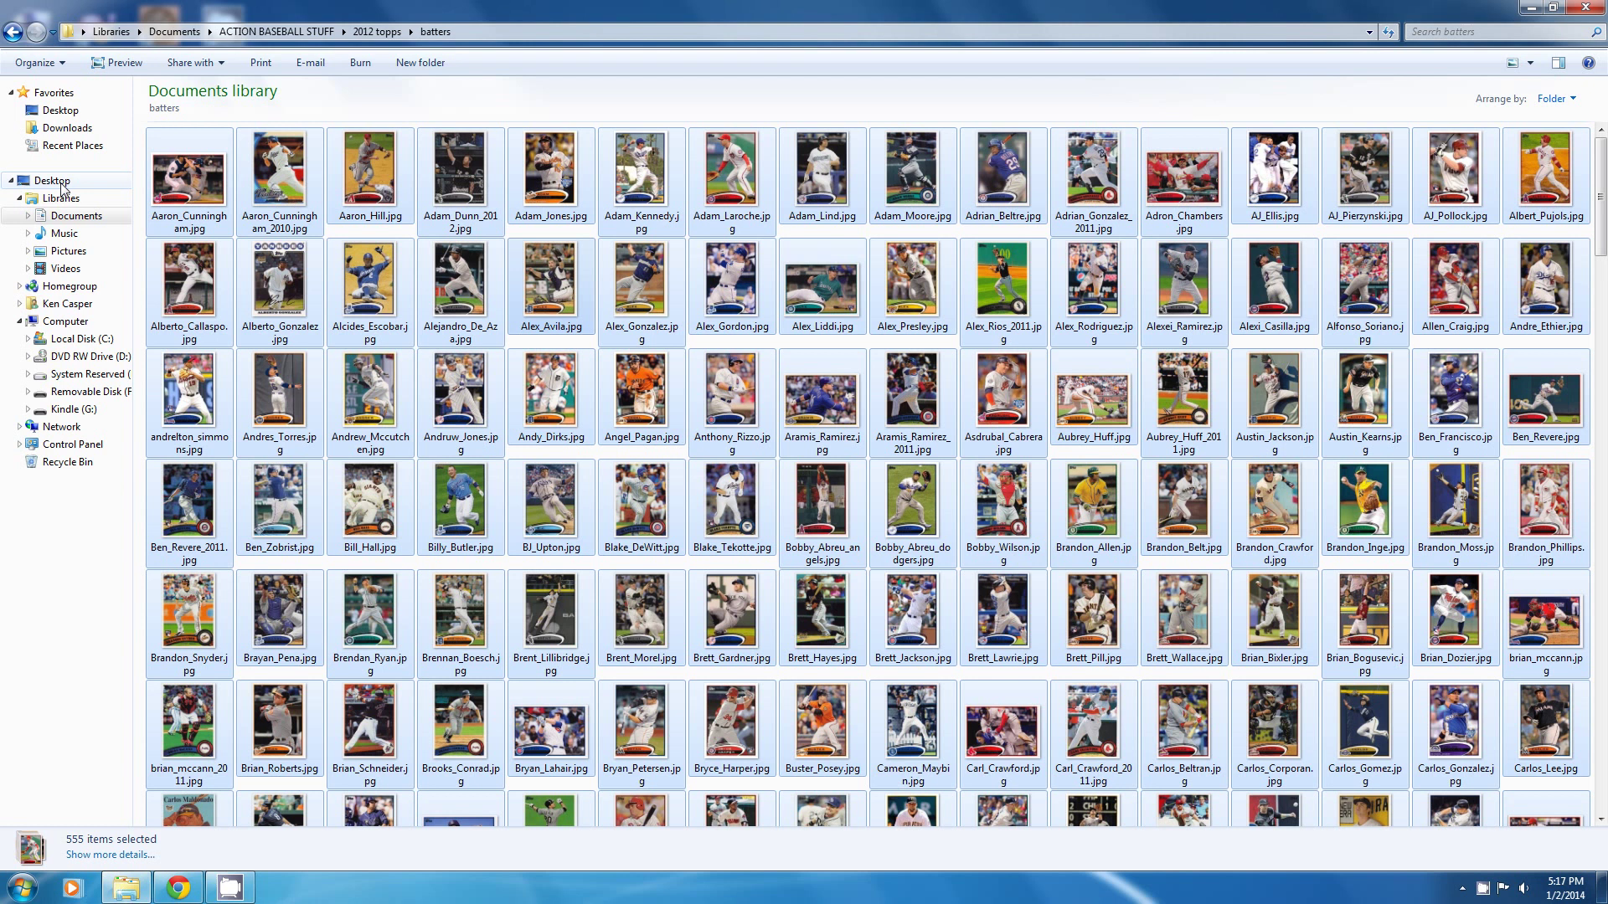
left_click(31, 66)
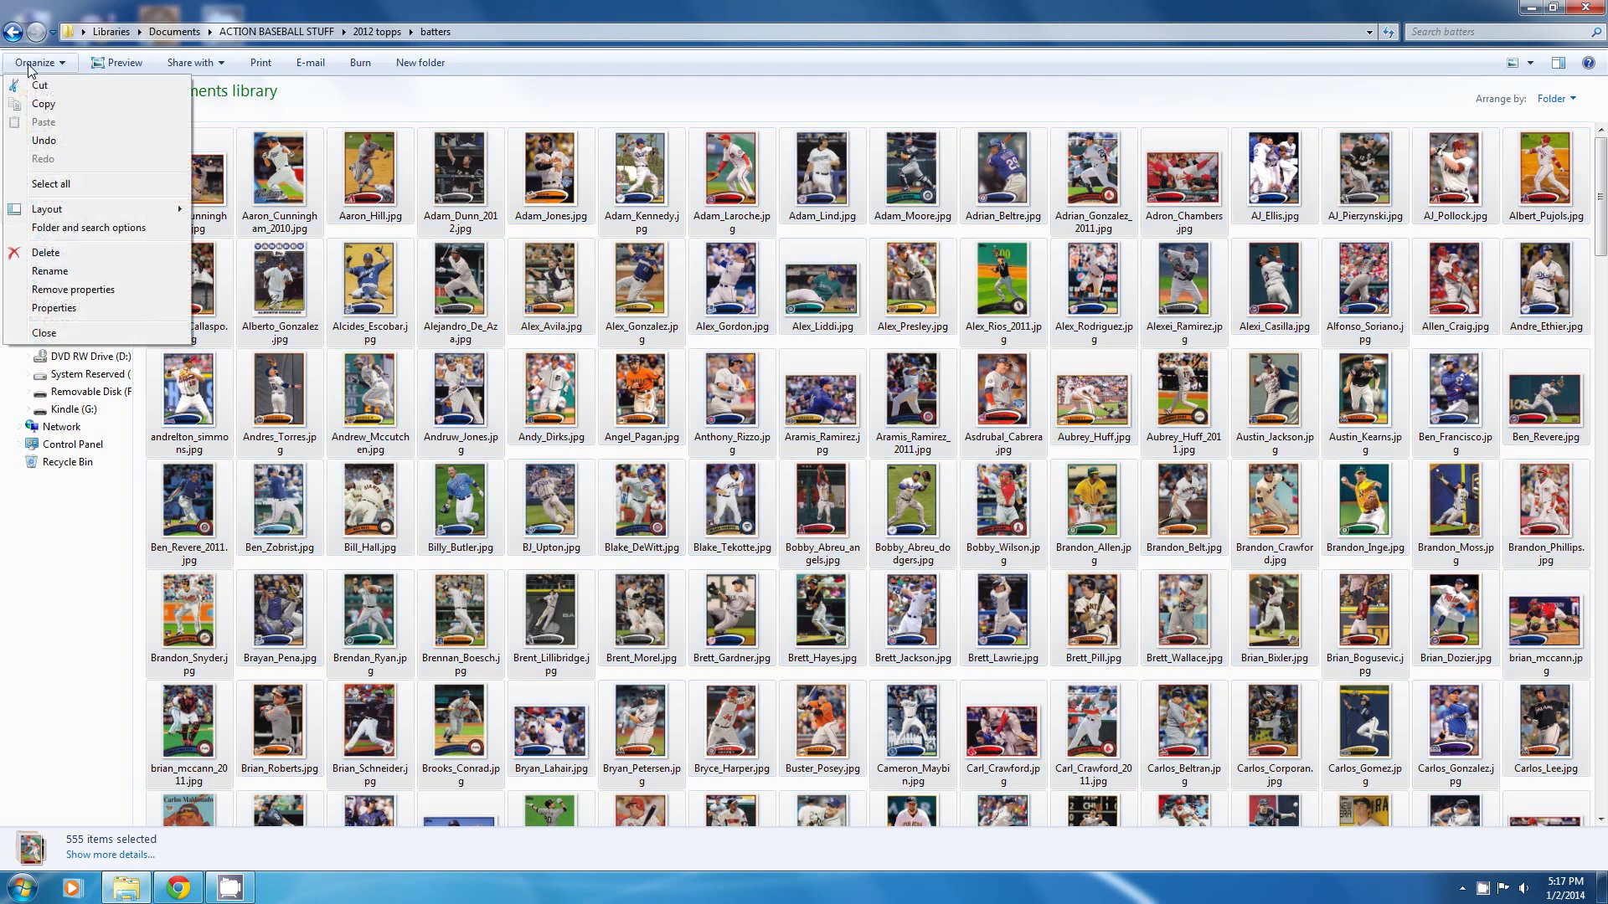
left_click(42, 109)
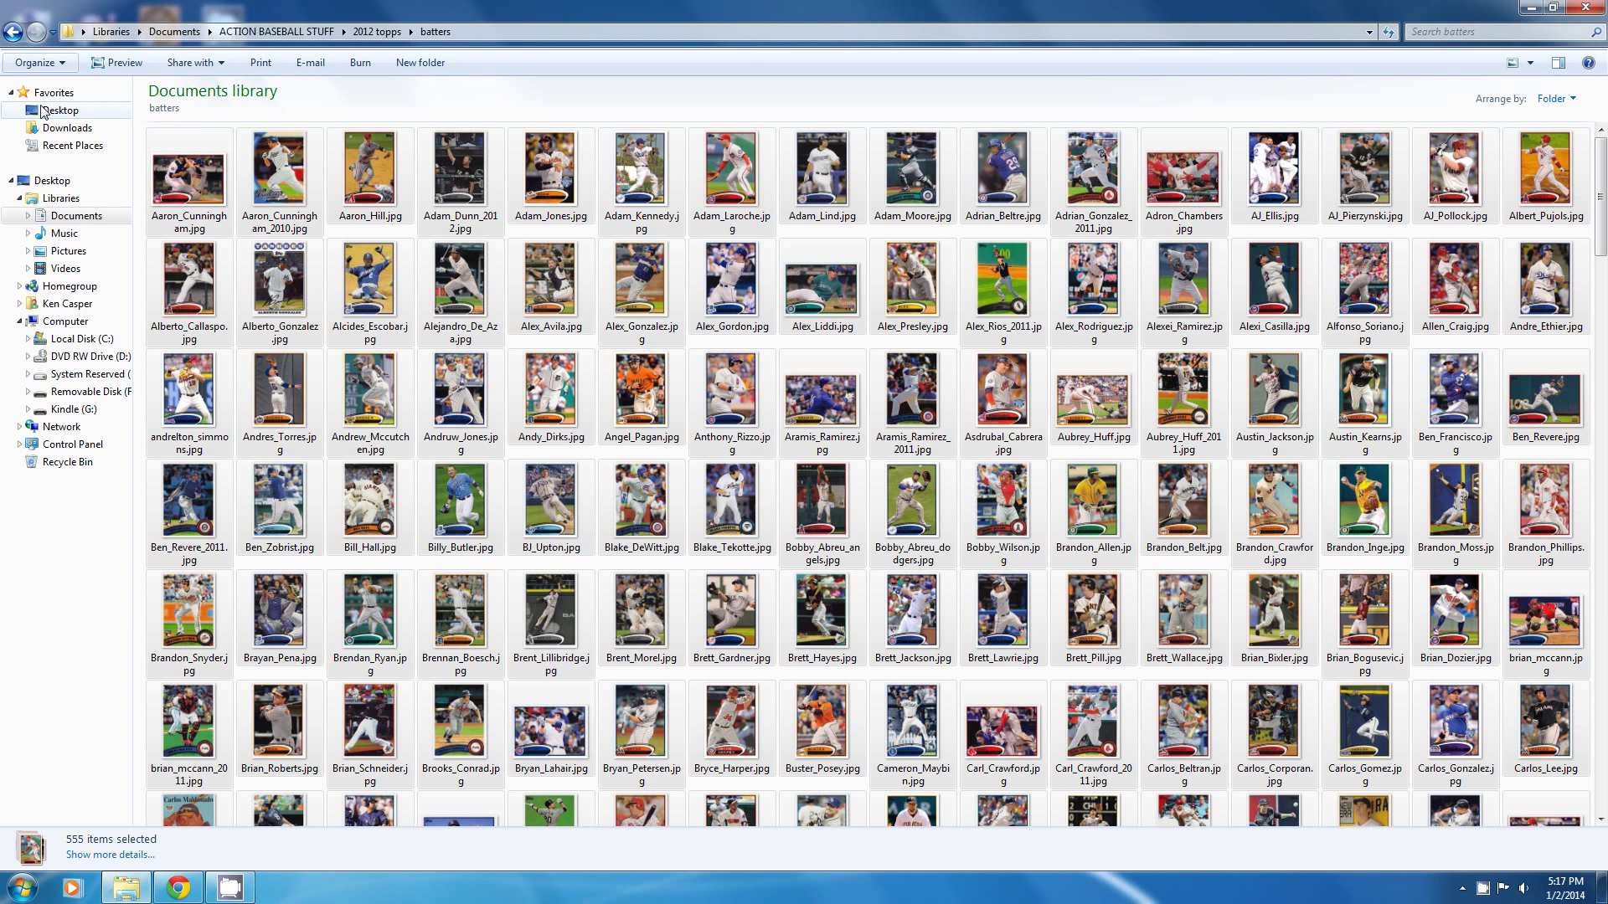
Go to the season photo folder C:\dksports-data\baseball\PlayerPhotos\BB2013
left_click(82, 339)
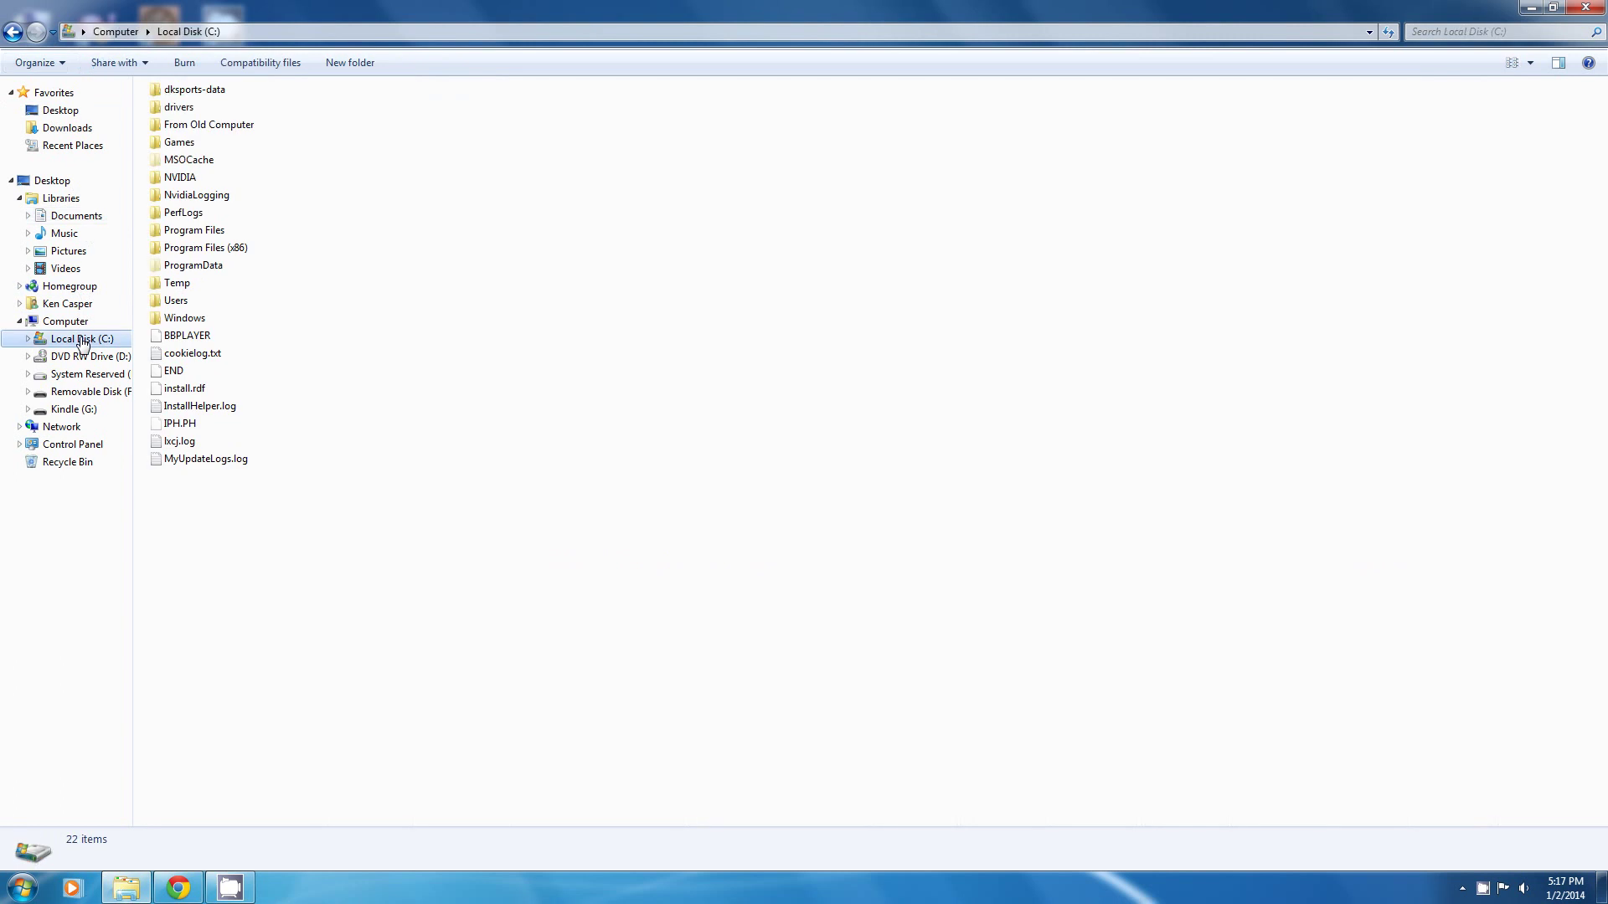
double_click(195, 92)
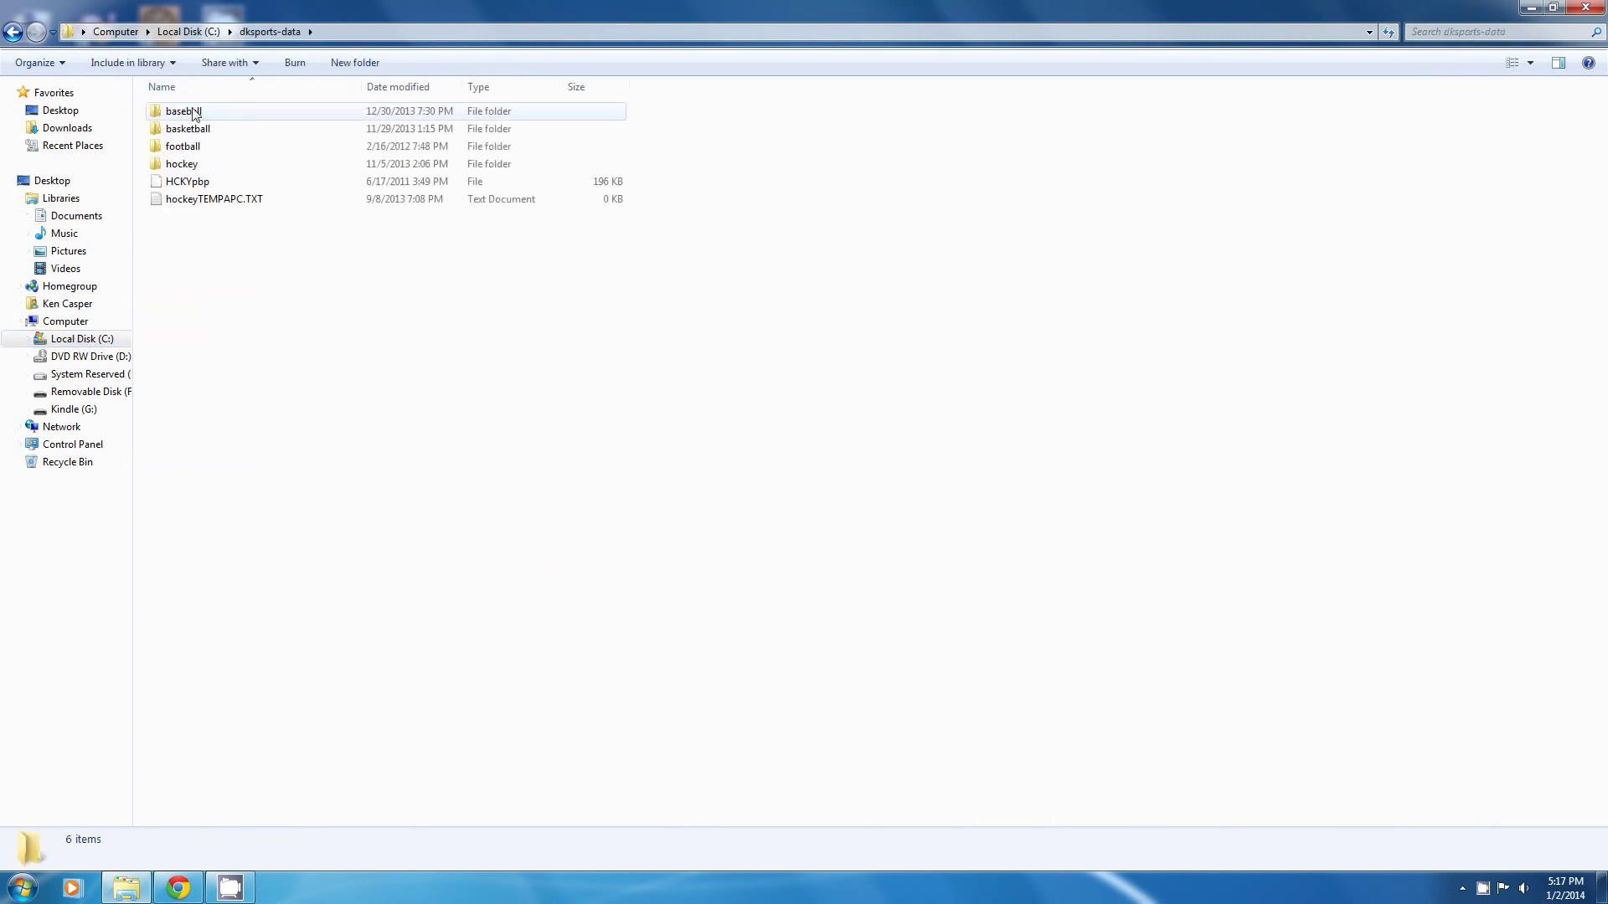
double_click(192, 114)
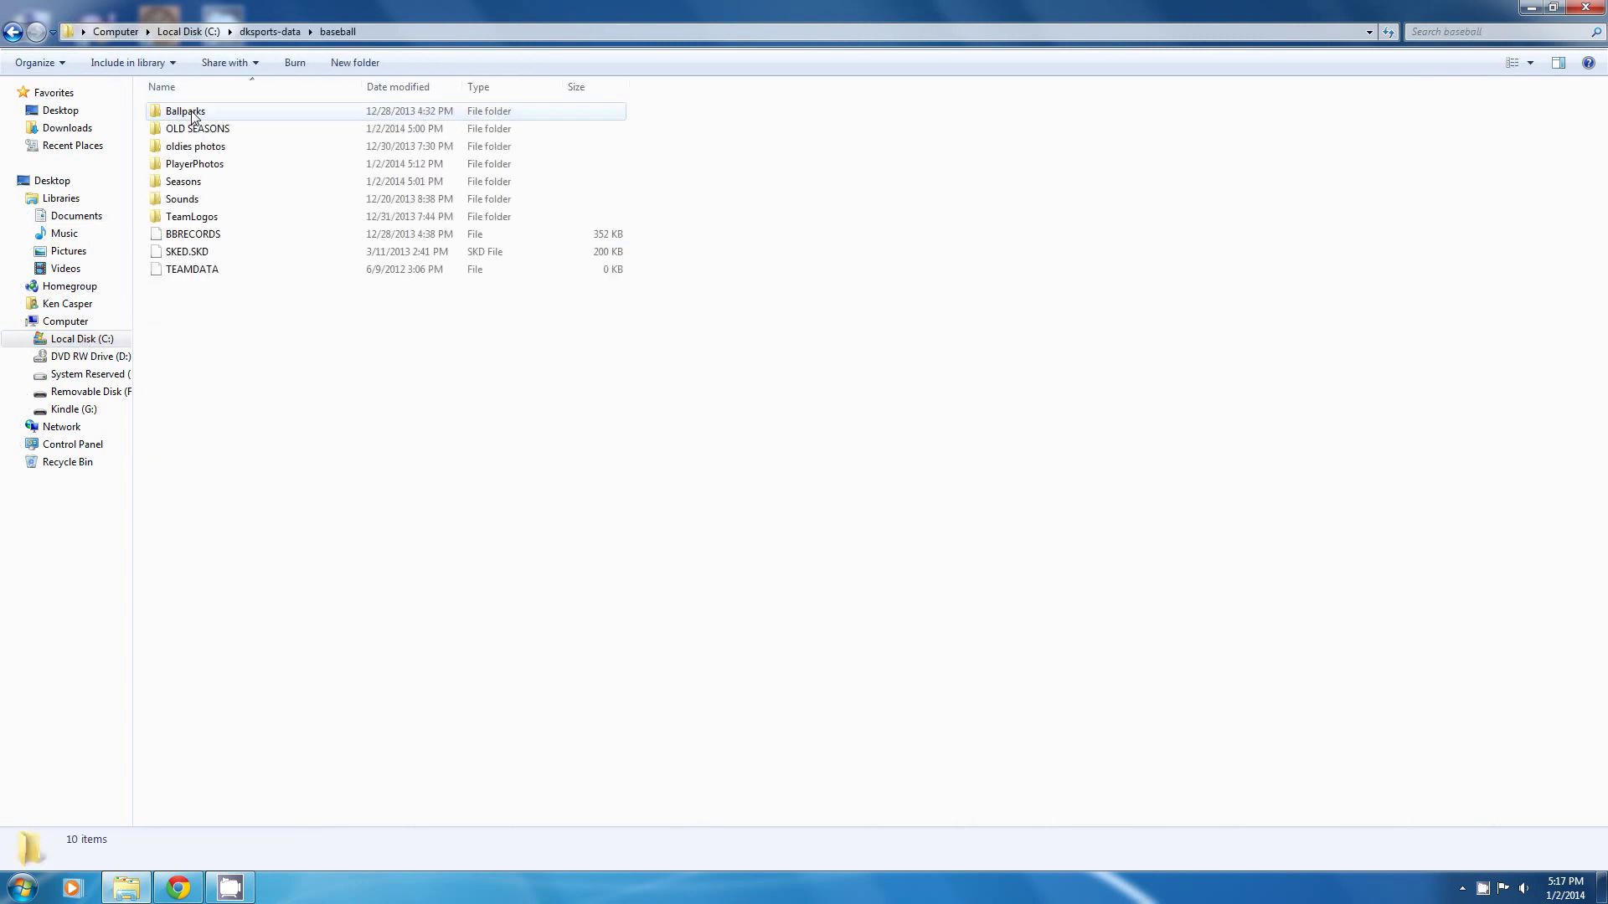
double_click(197, 166)
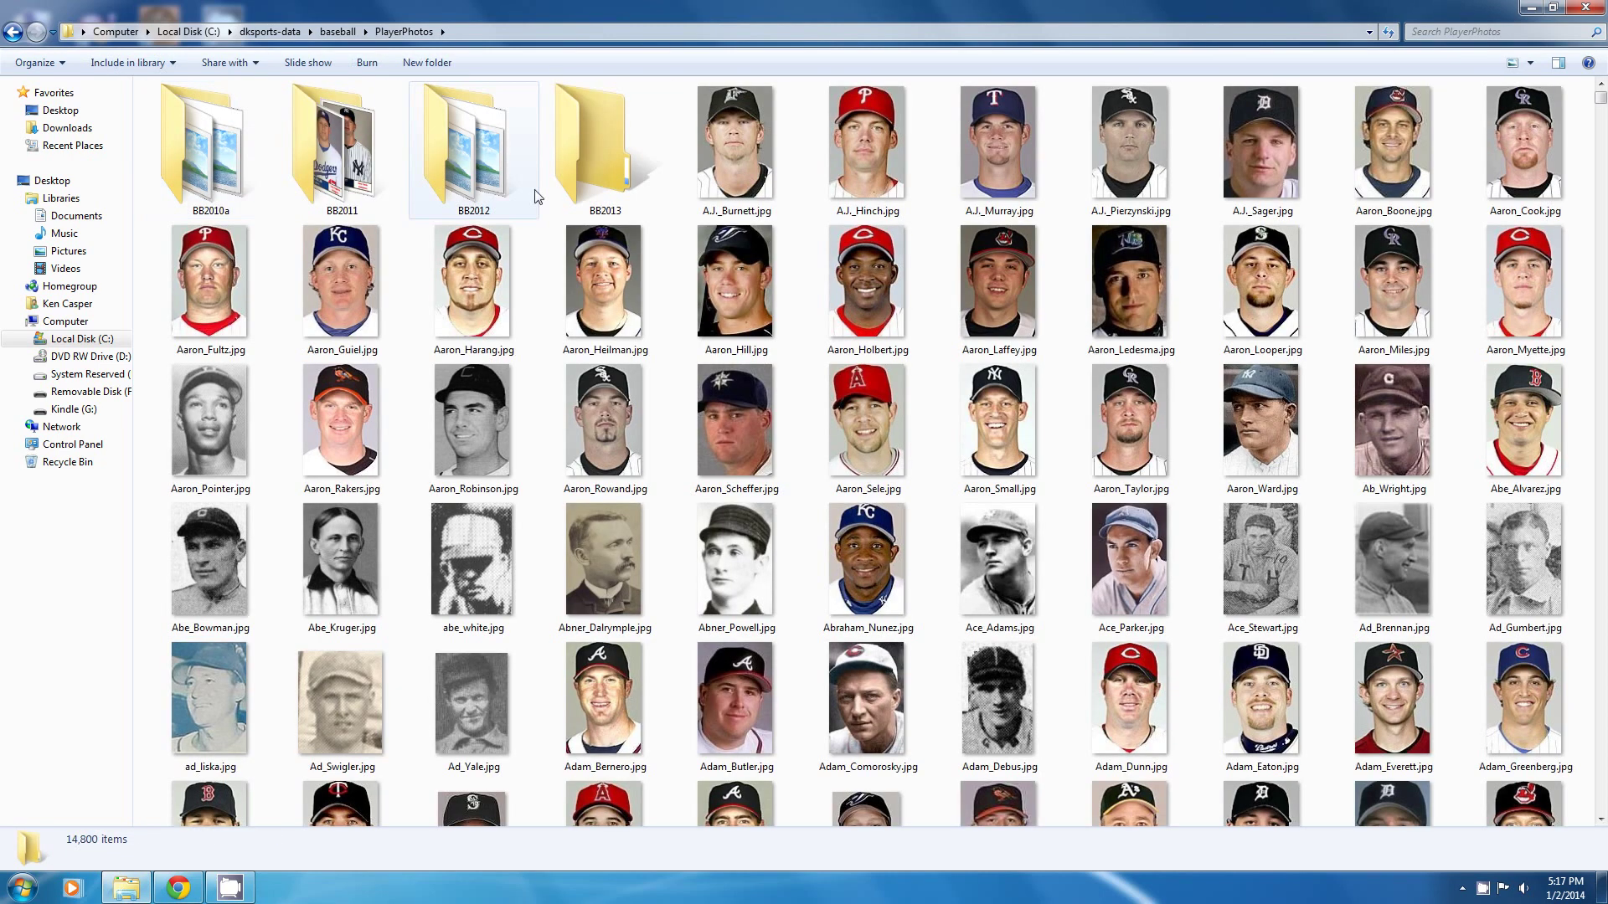
double_click(594, 150)
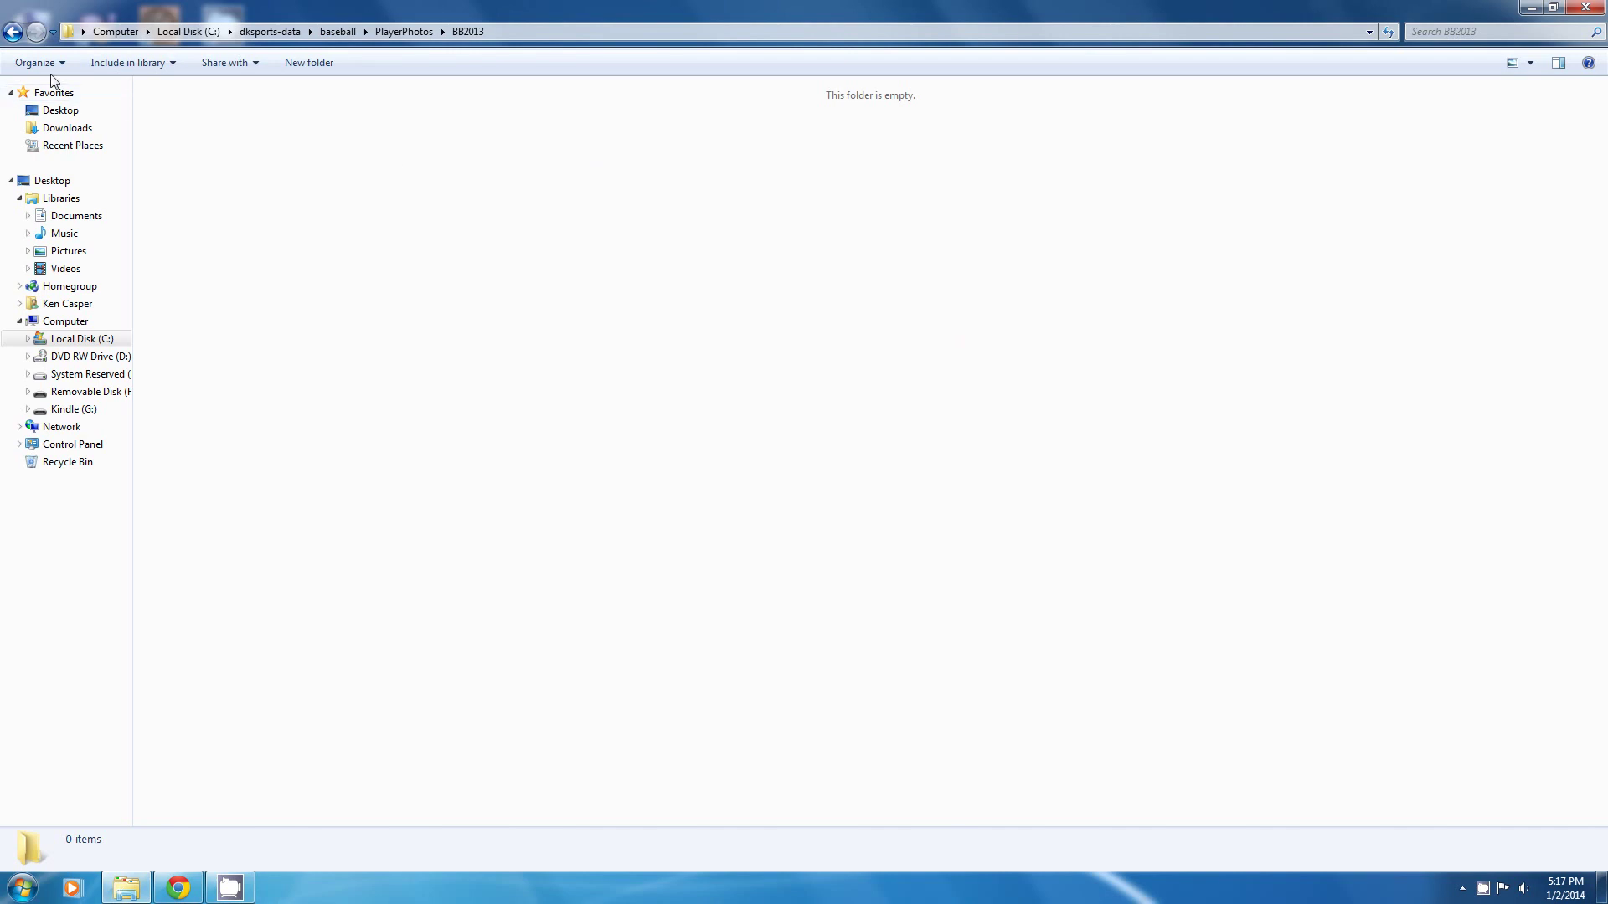
Paste the copied batter card images into the BB2013 folder and clear the selection
right_click(322, 182)
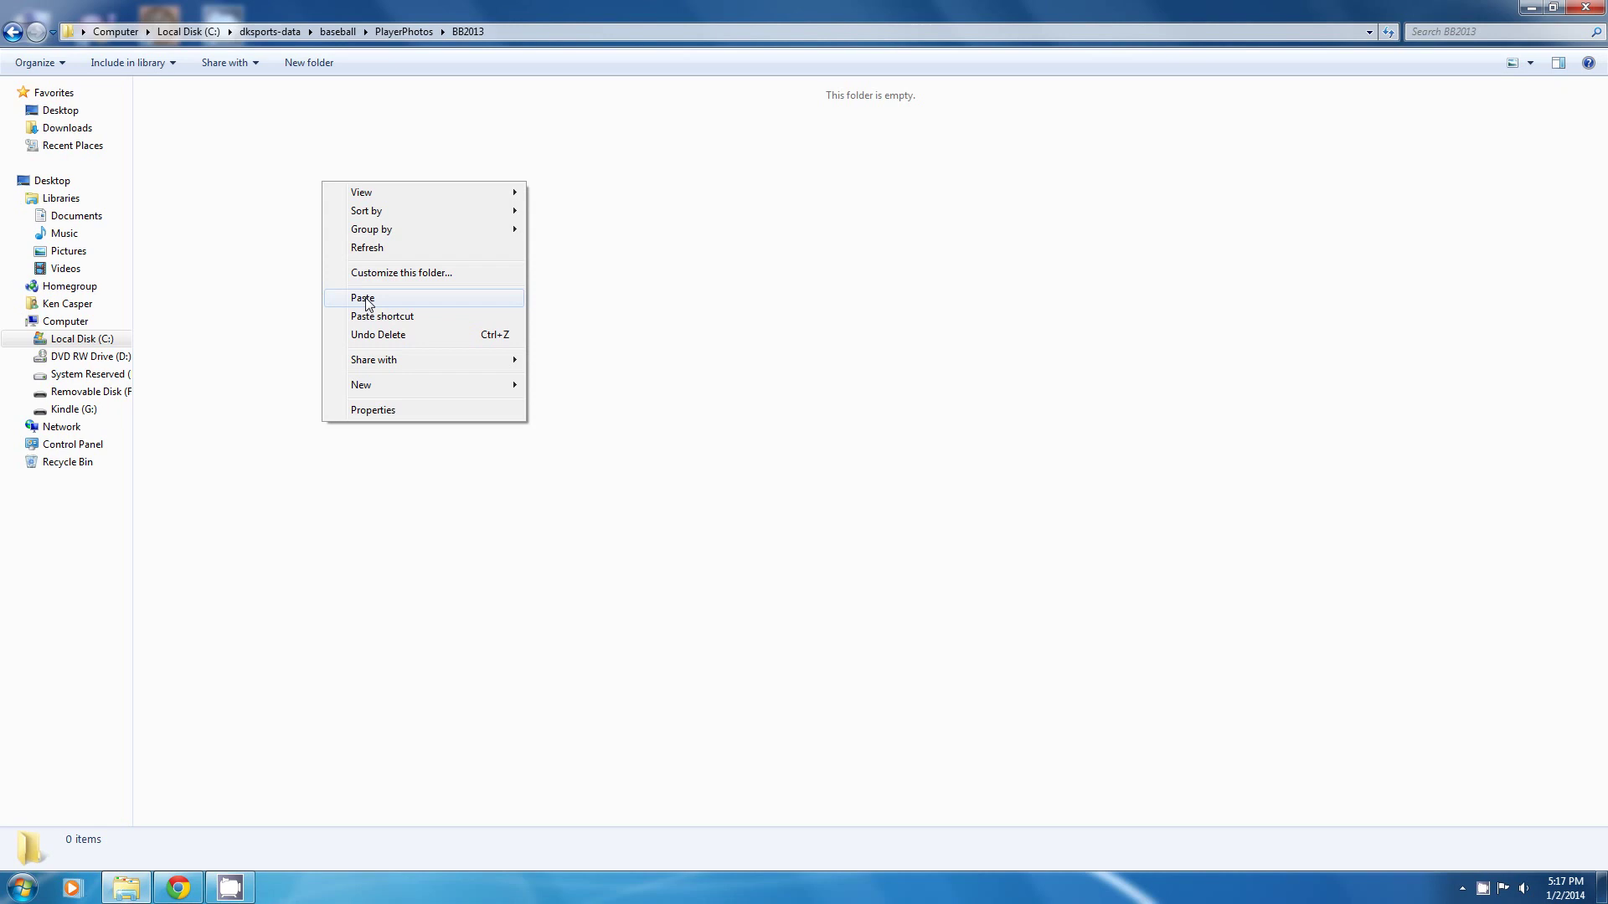
left_click(218, 267)
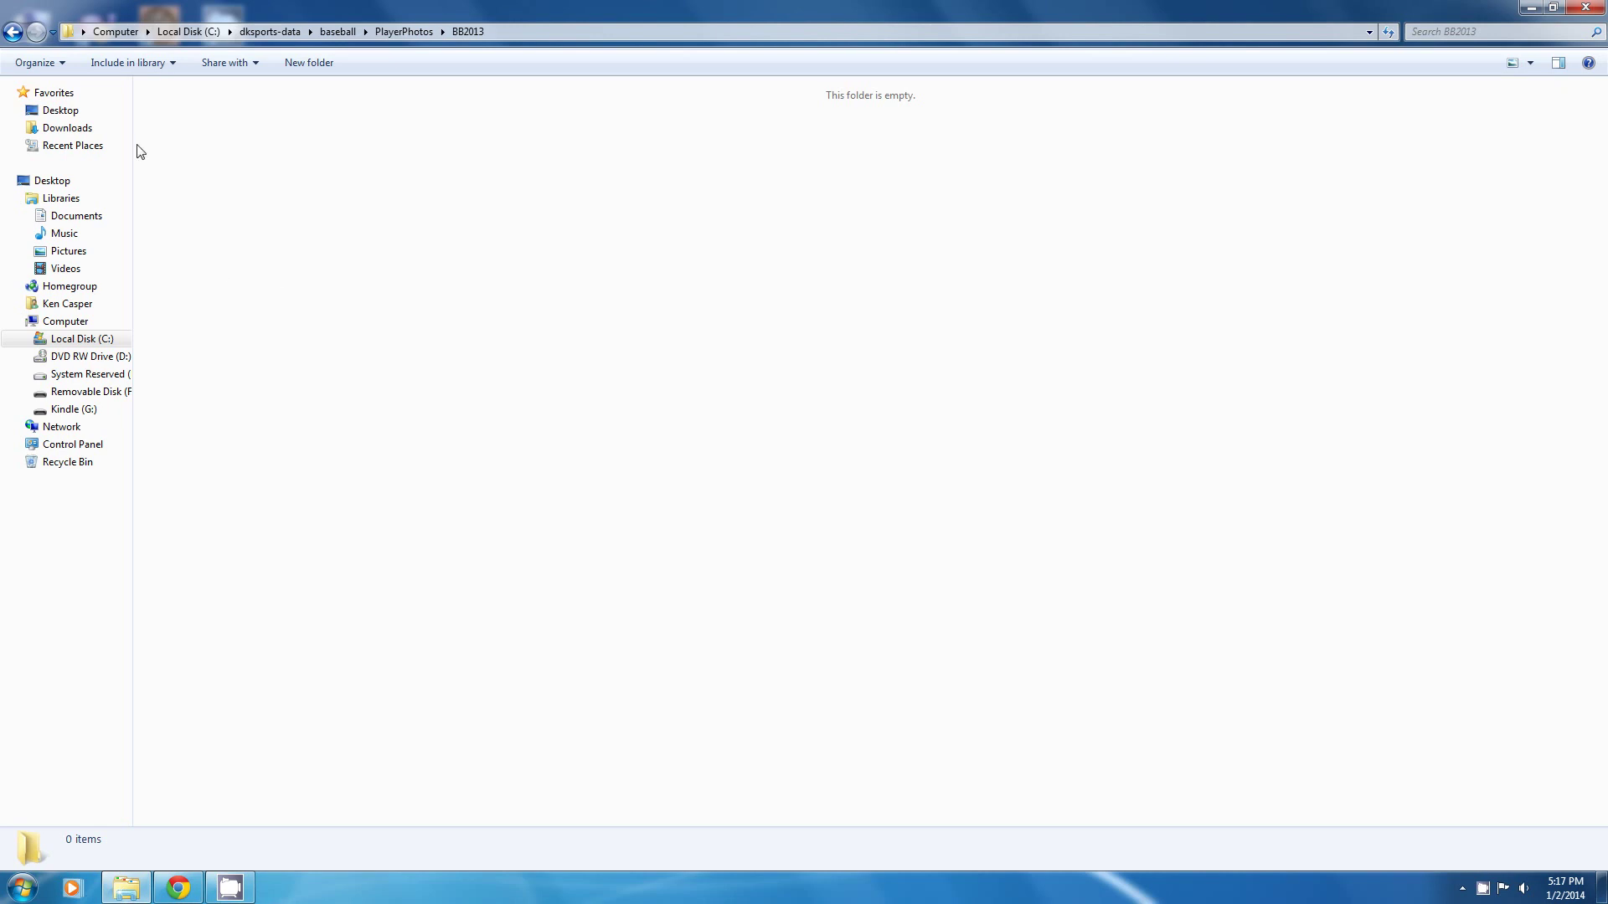
left_click(40, 65)
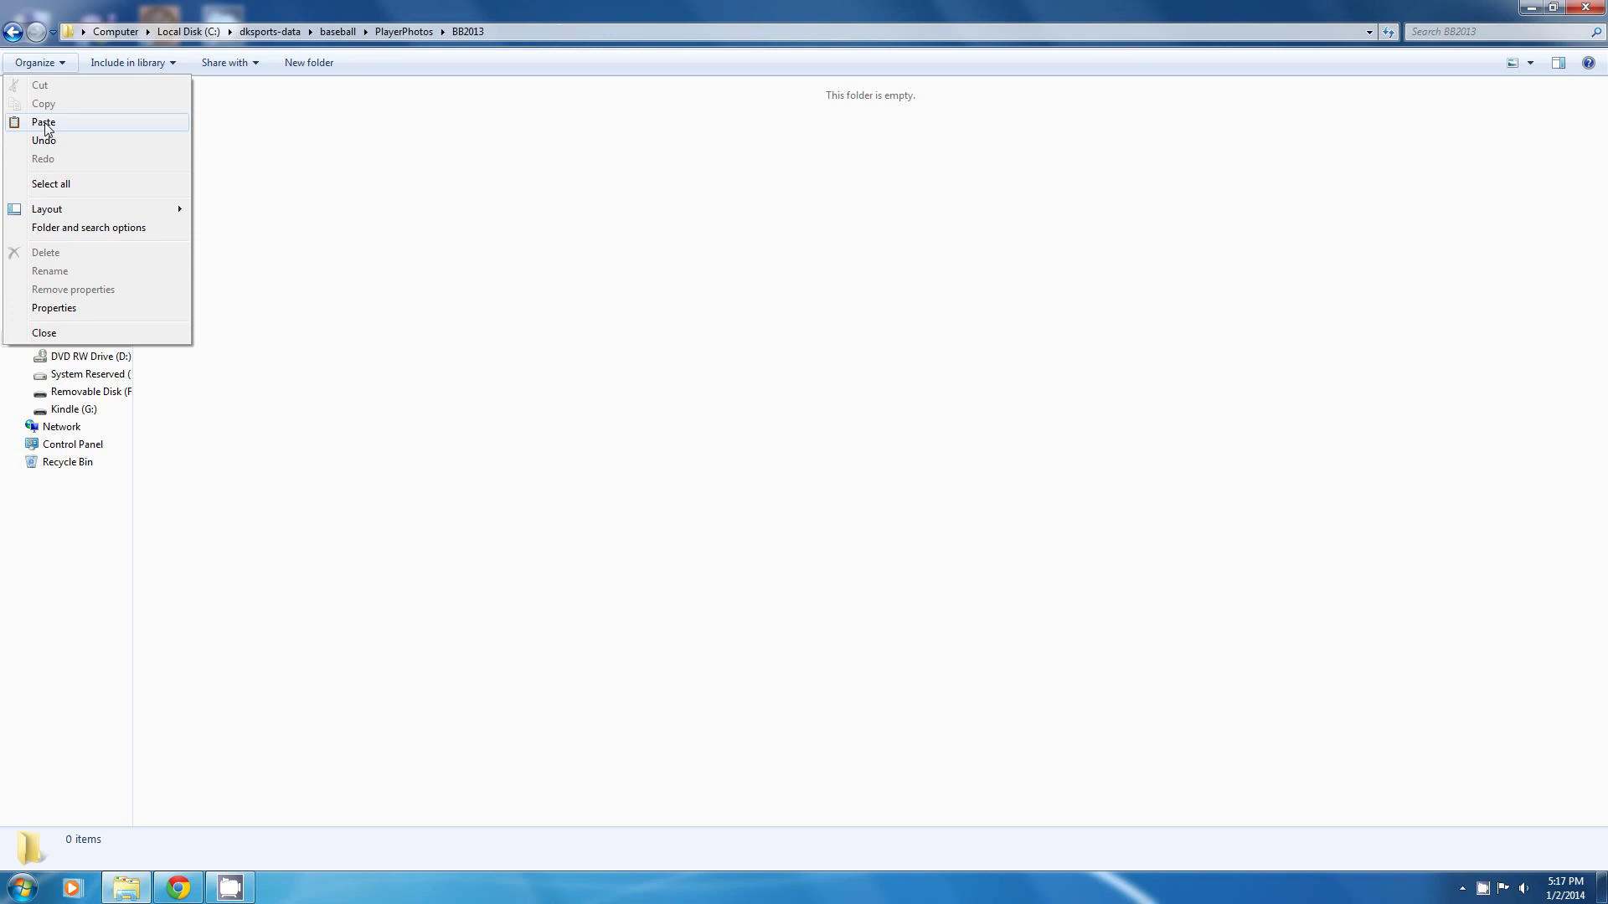
left_click(46, 126)
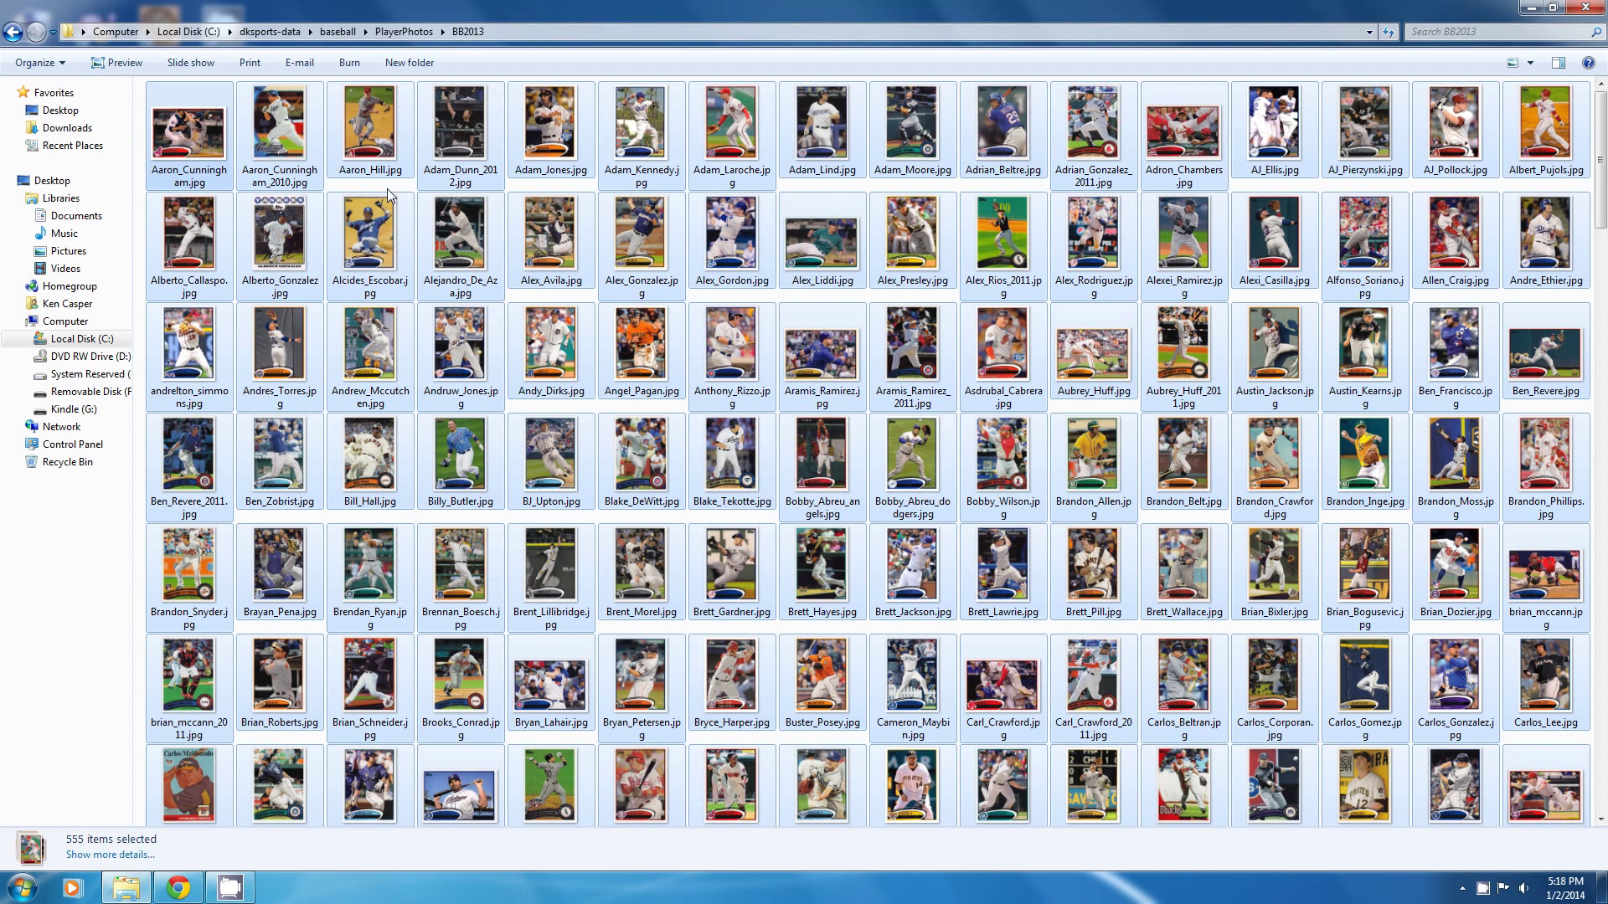
left_click(139, 152)
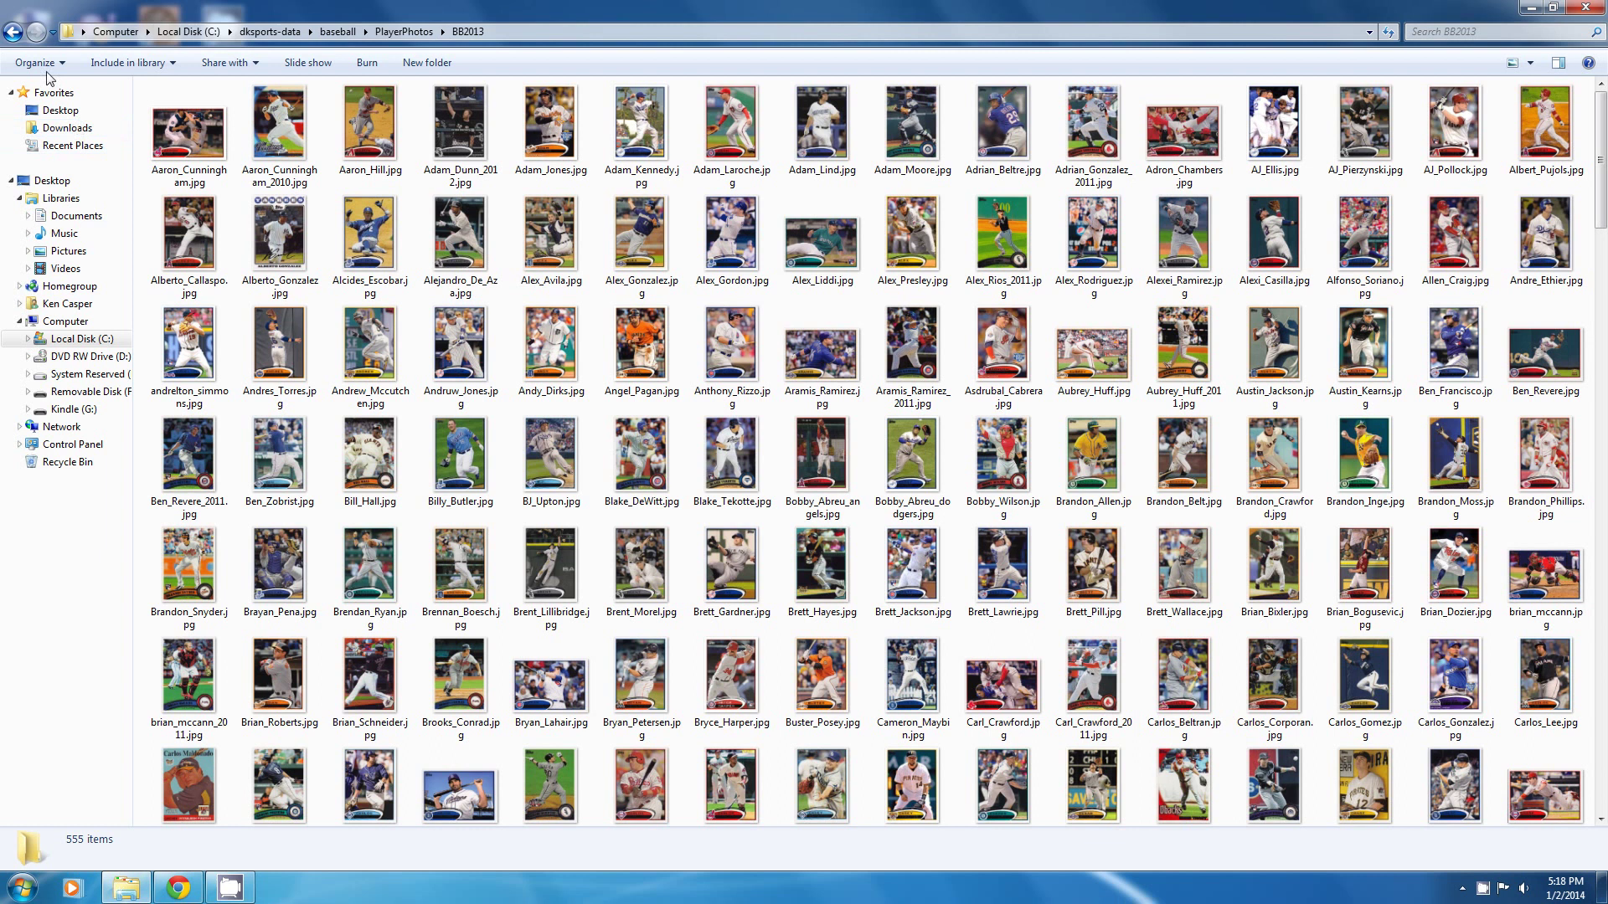
Open the pitchers folder in Documents\ACTION BASEBALL STUFF\2012 topps
left_click(81, 218)
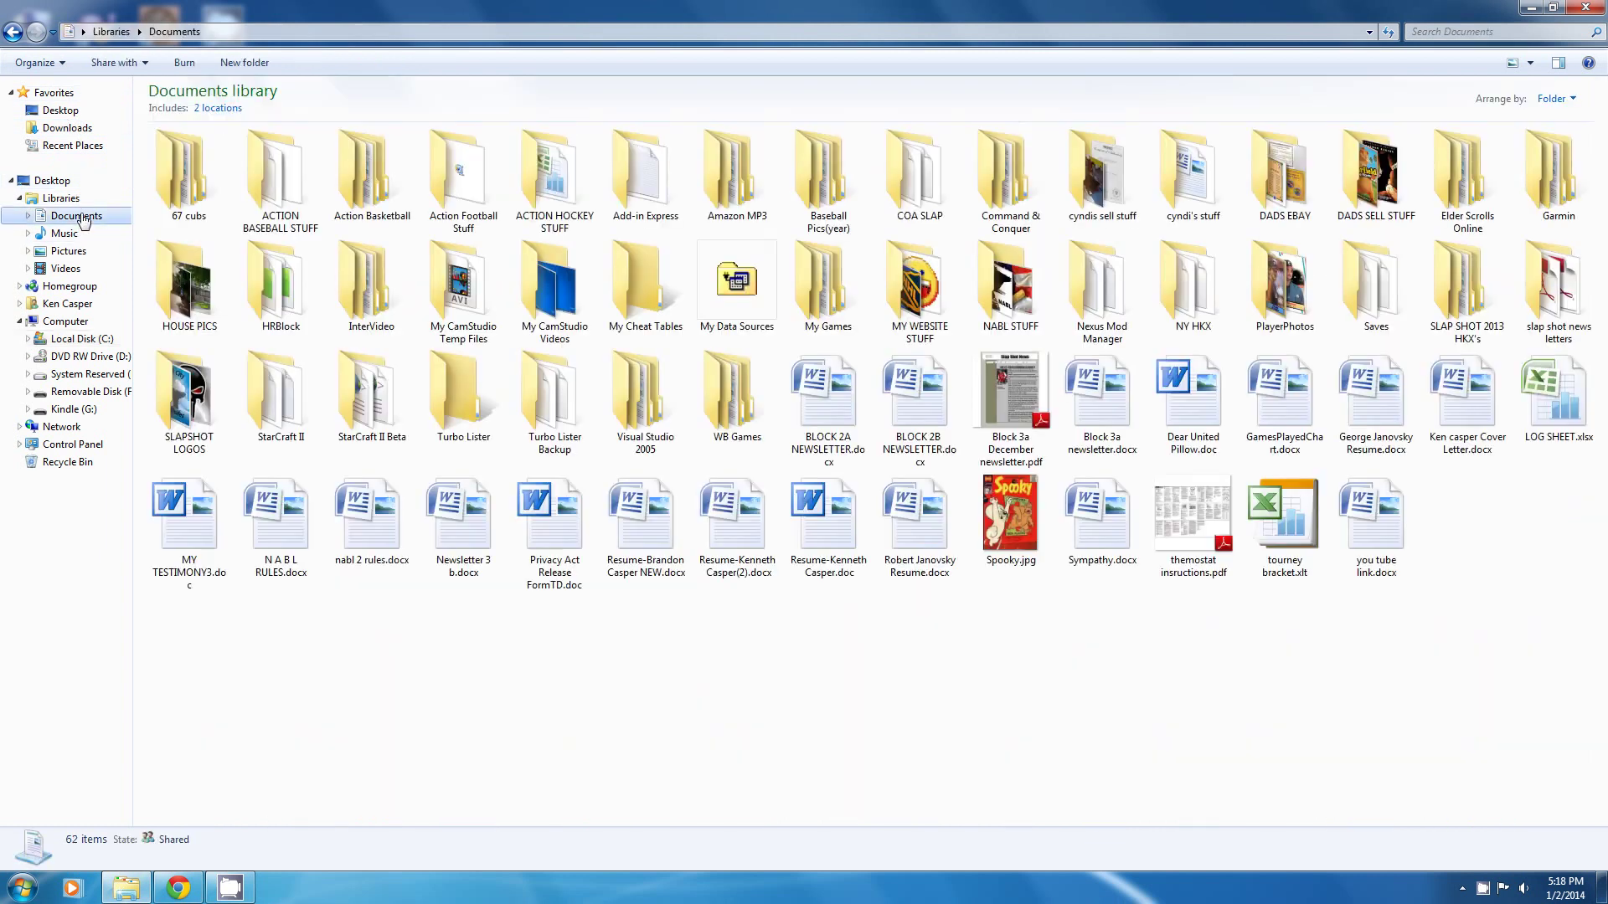
double_click(273, 184)
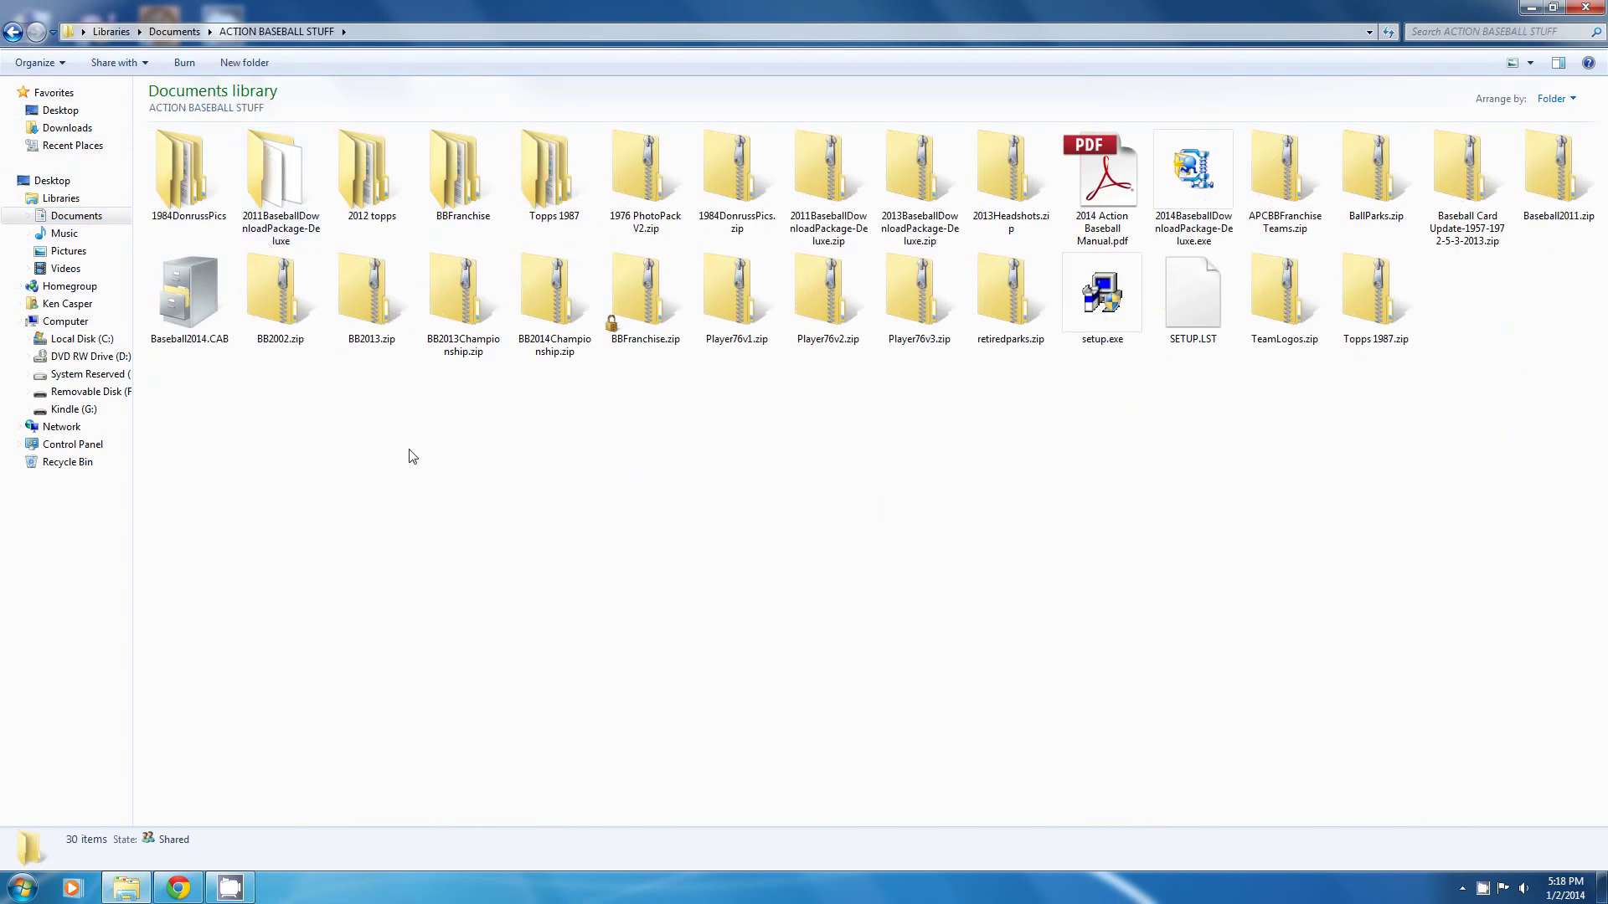
double_click(361, 187)
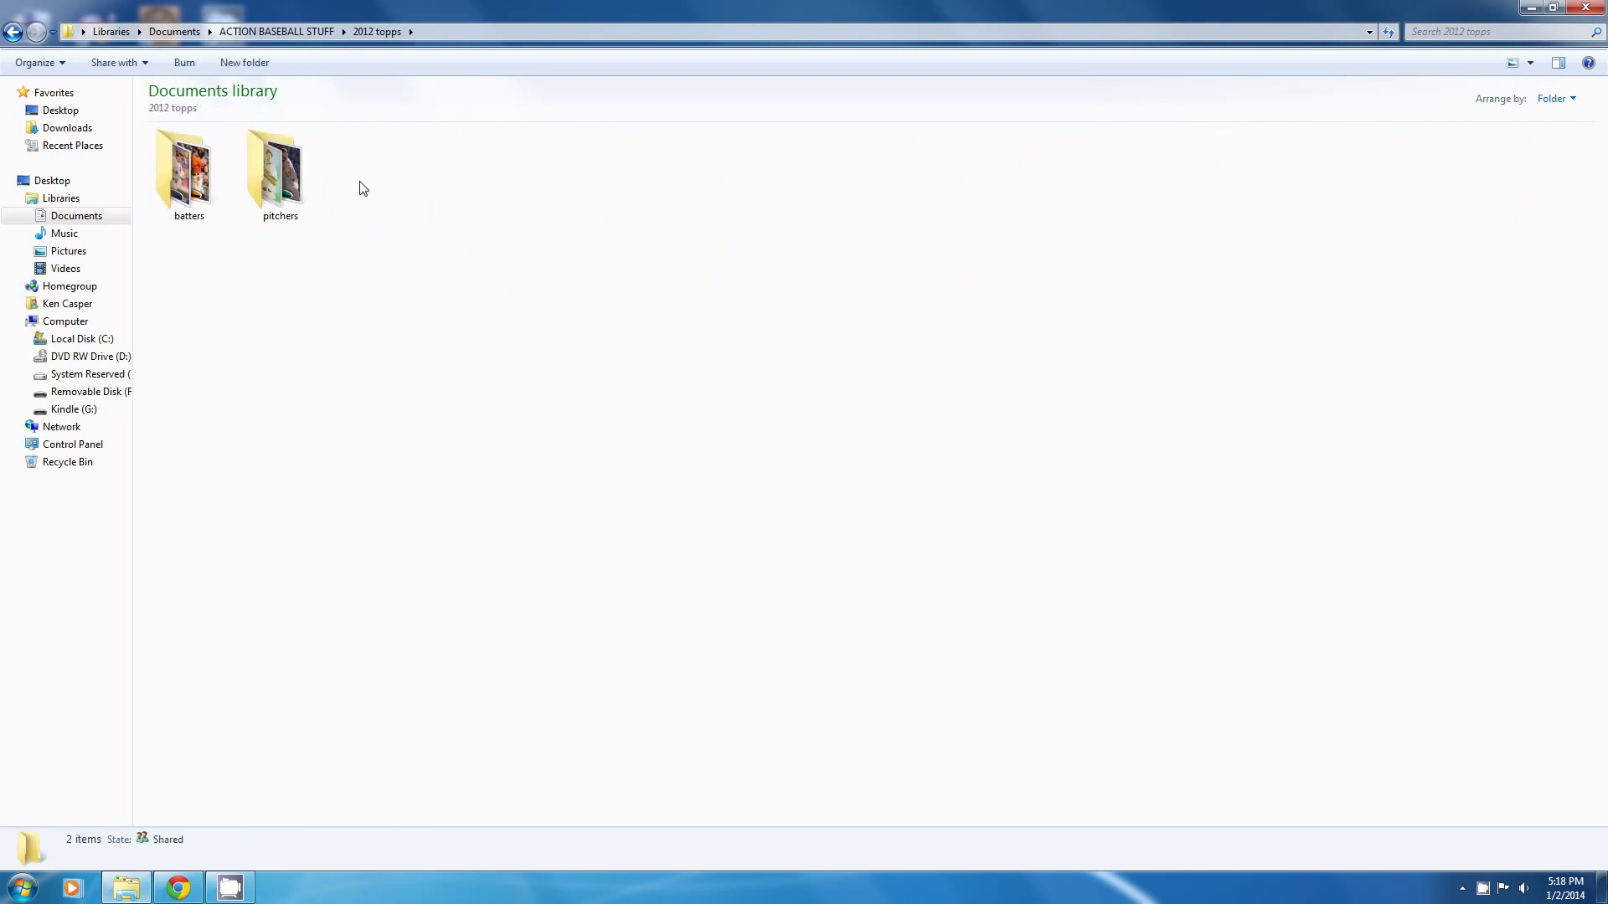
left_click(276, 173)
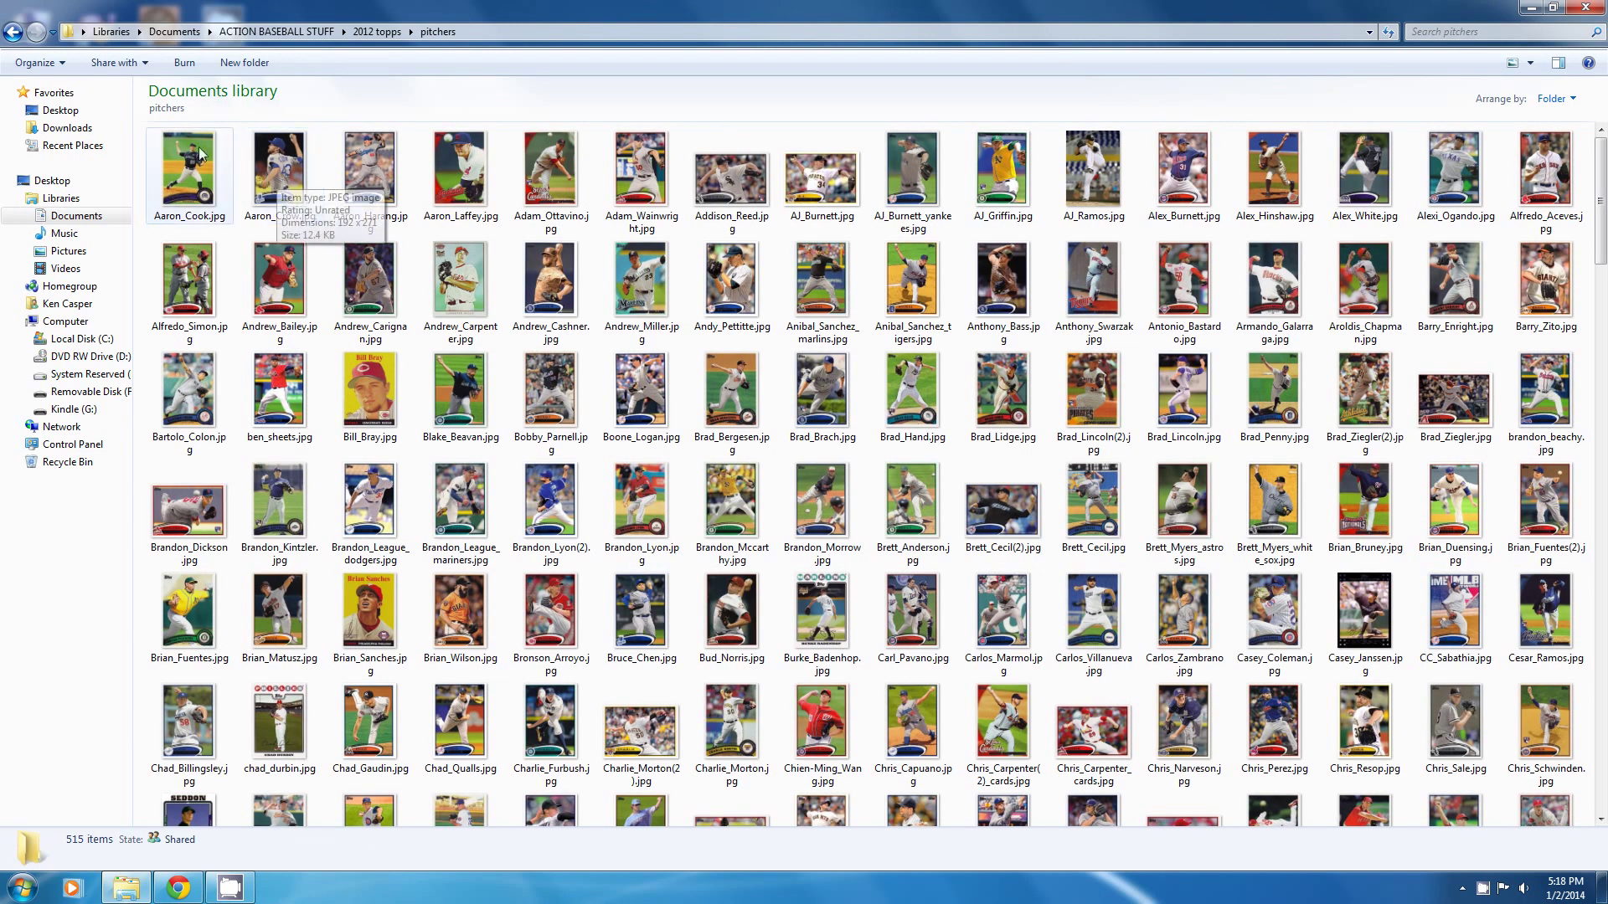
Select all card images in the pitchers folder and copy them
left_click(37, 63)
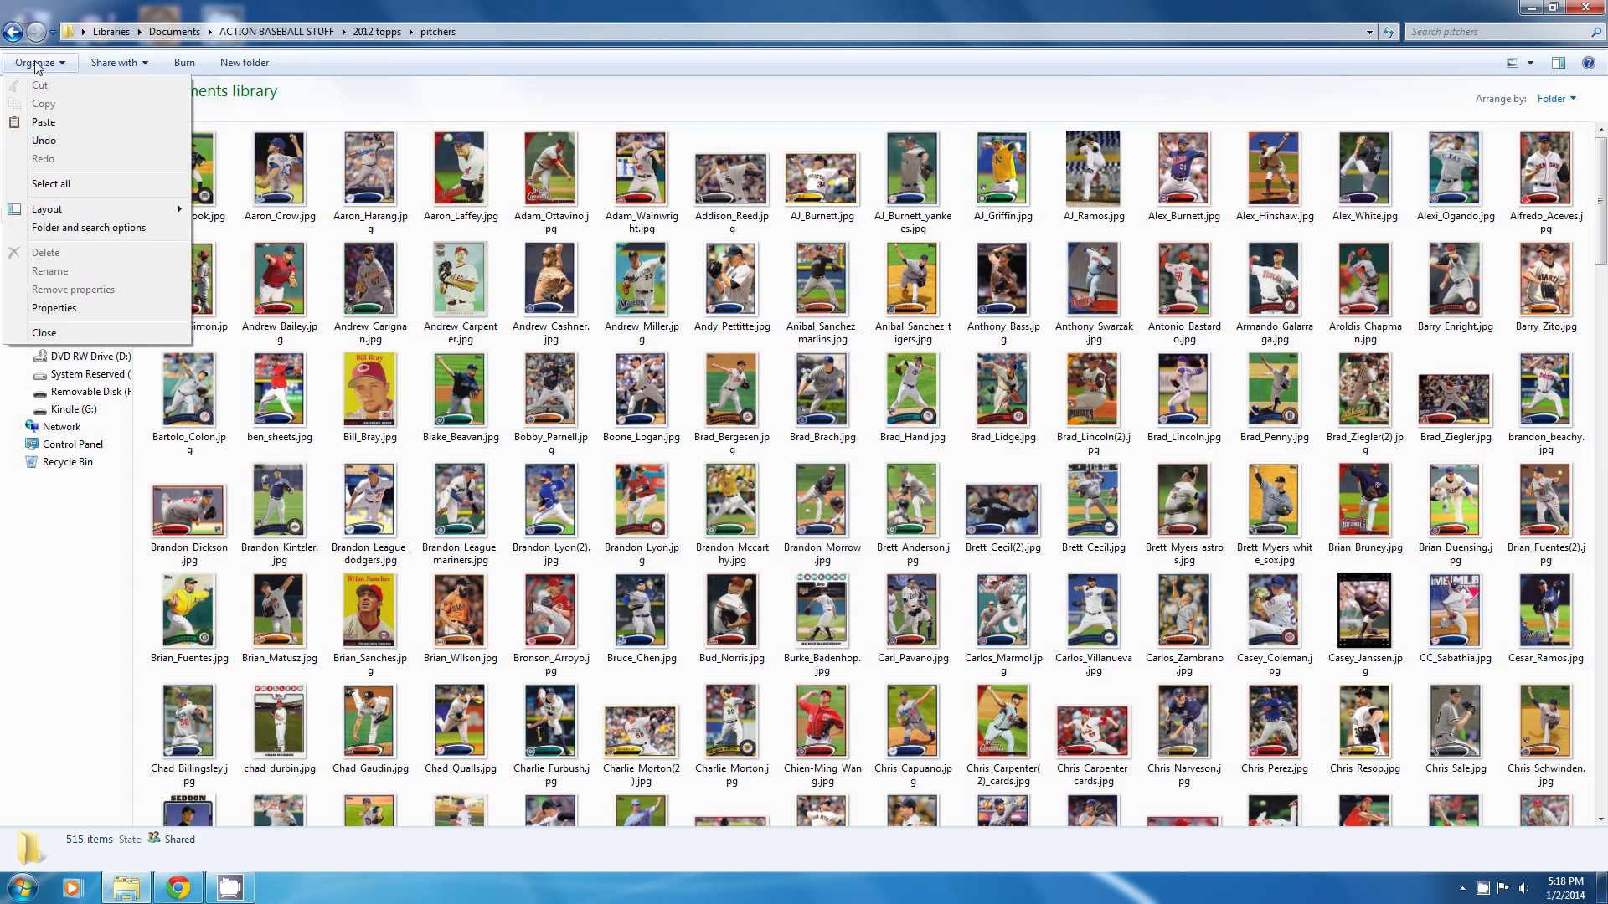
left_click(52, 185)
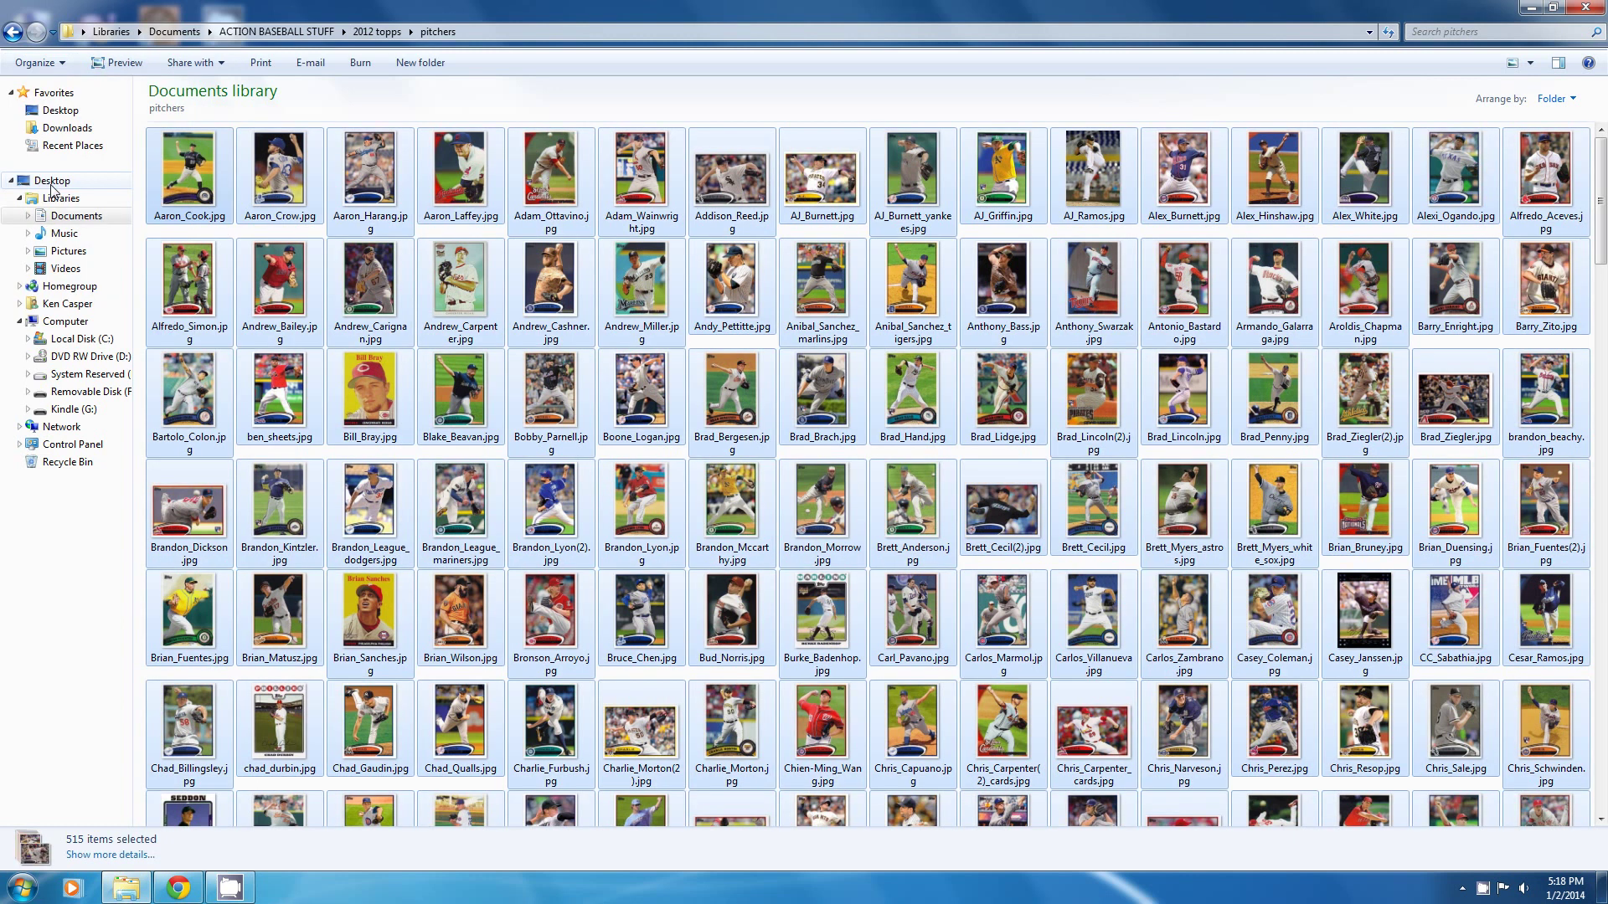
left_click(40, 66)
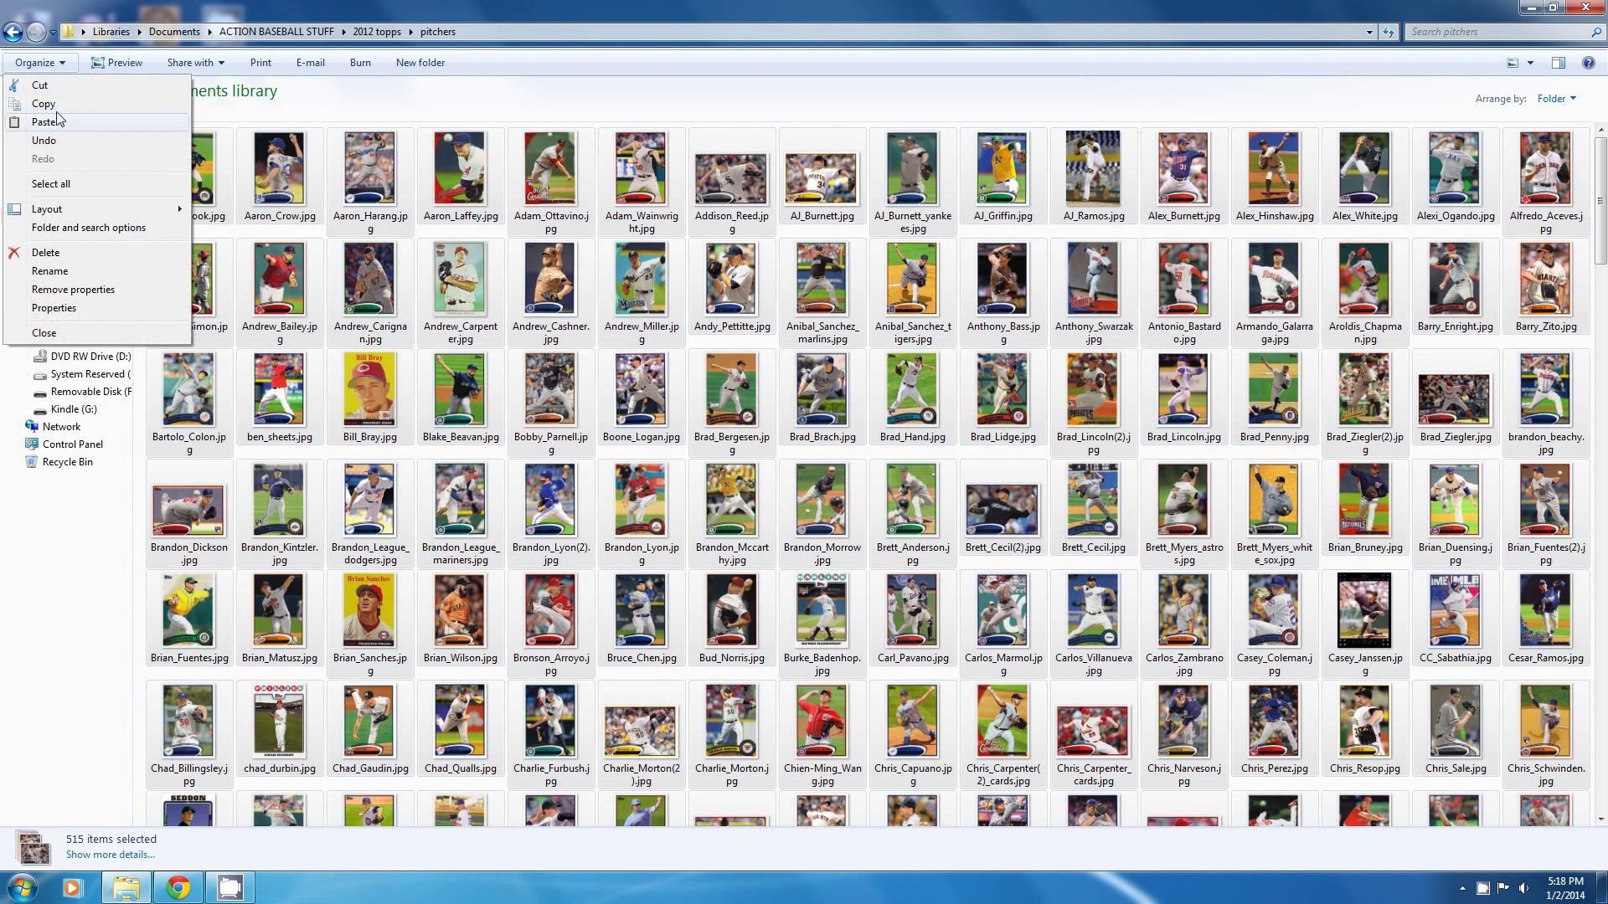
left_click(56, 107)
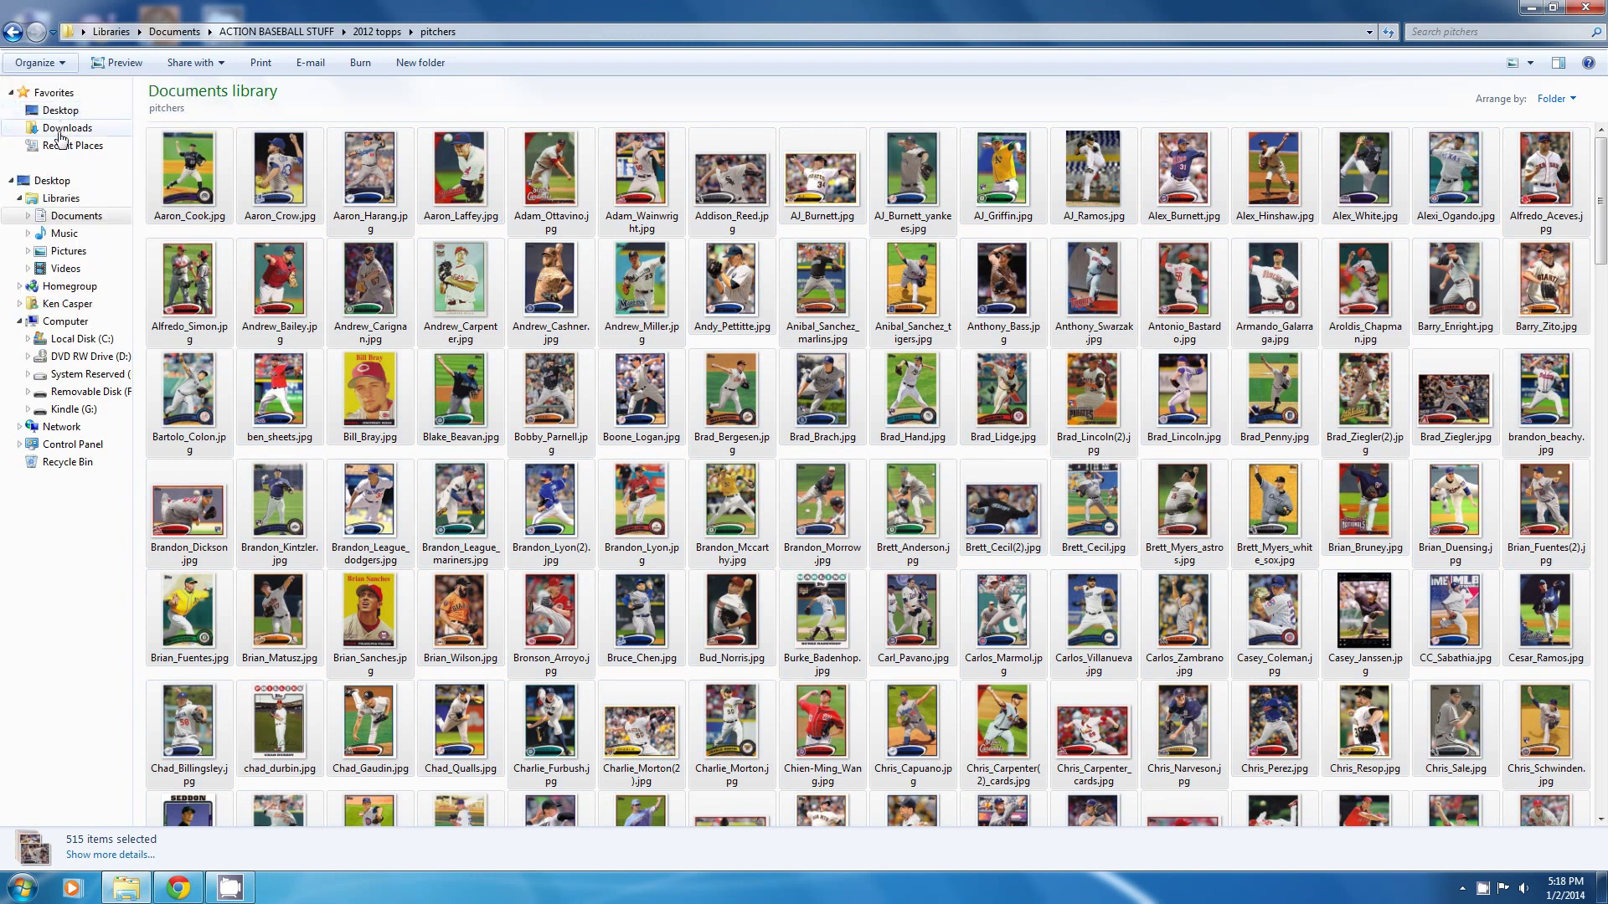
Return to C:\dksports-data\baseball\PlayerPhotos\BB2013 with the pitcher card images copied
left_click(89, 339)
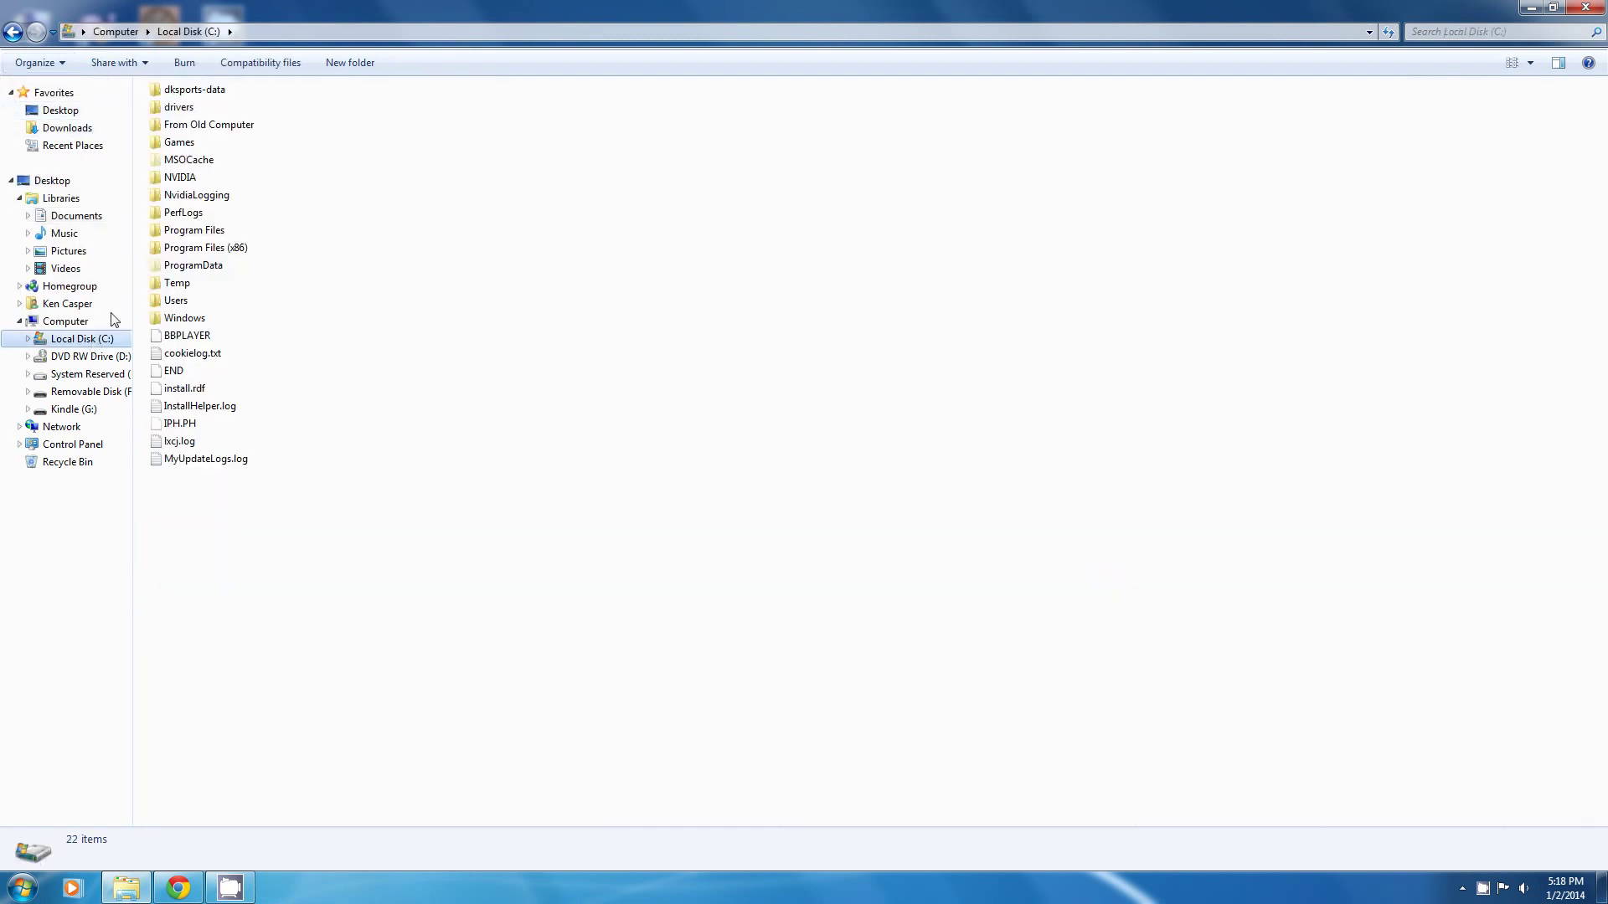
double_click(195, 89)
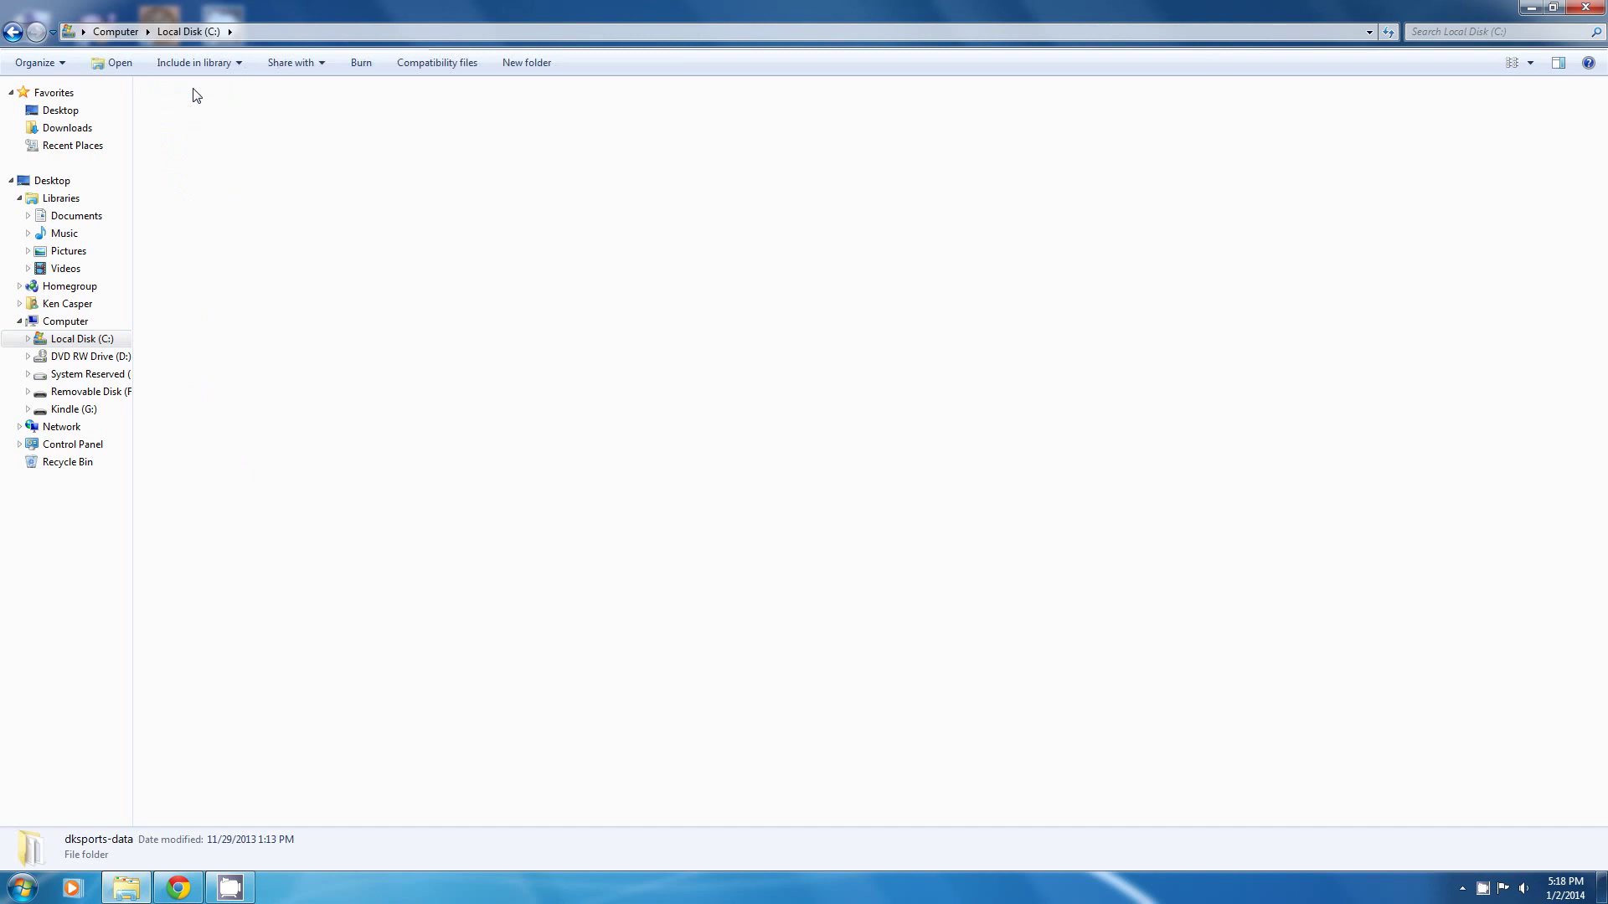
double_click(185, 115)
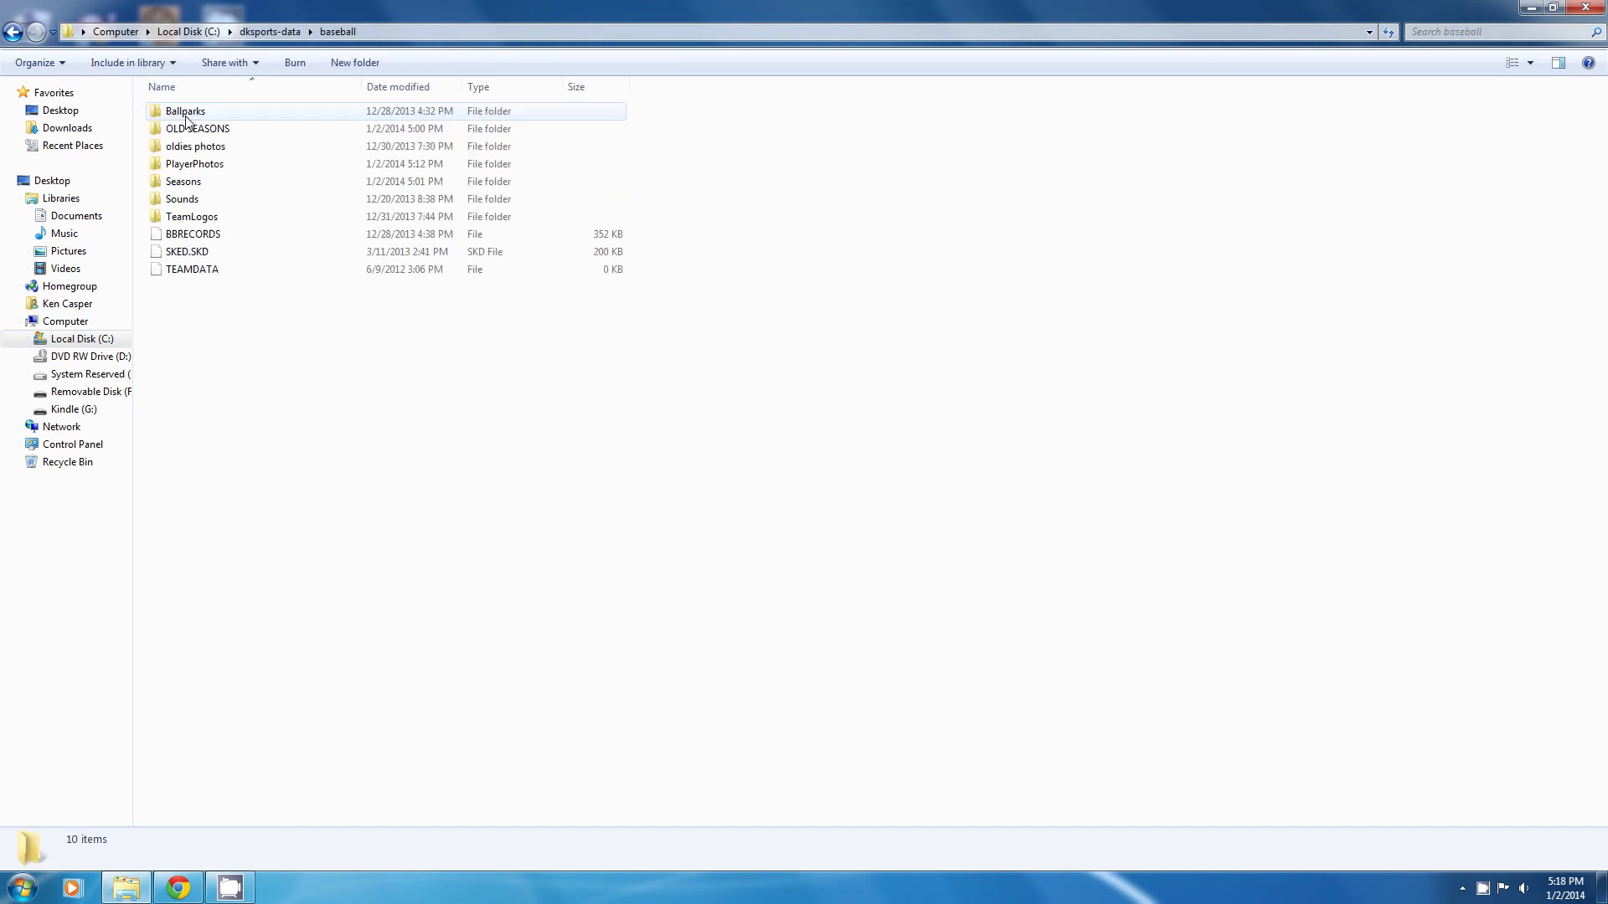
double_click(192, 164)
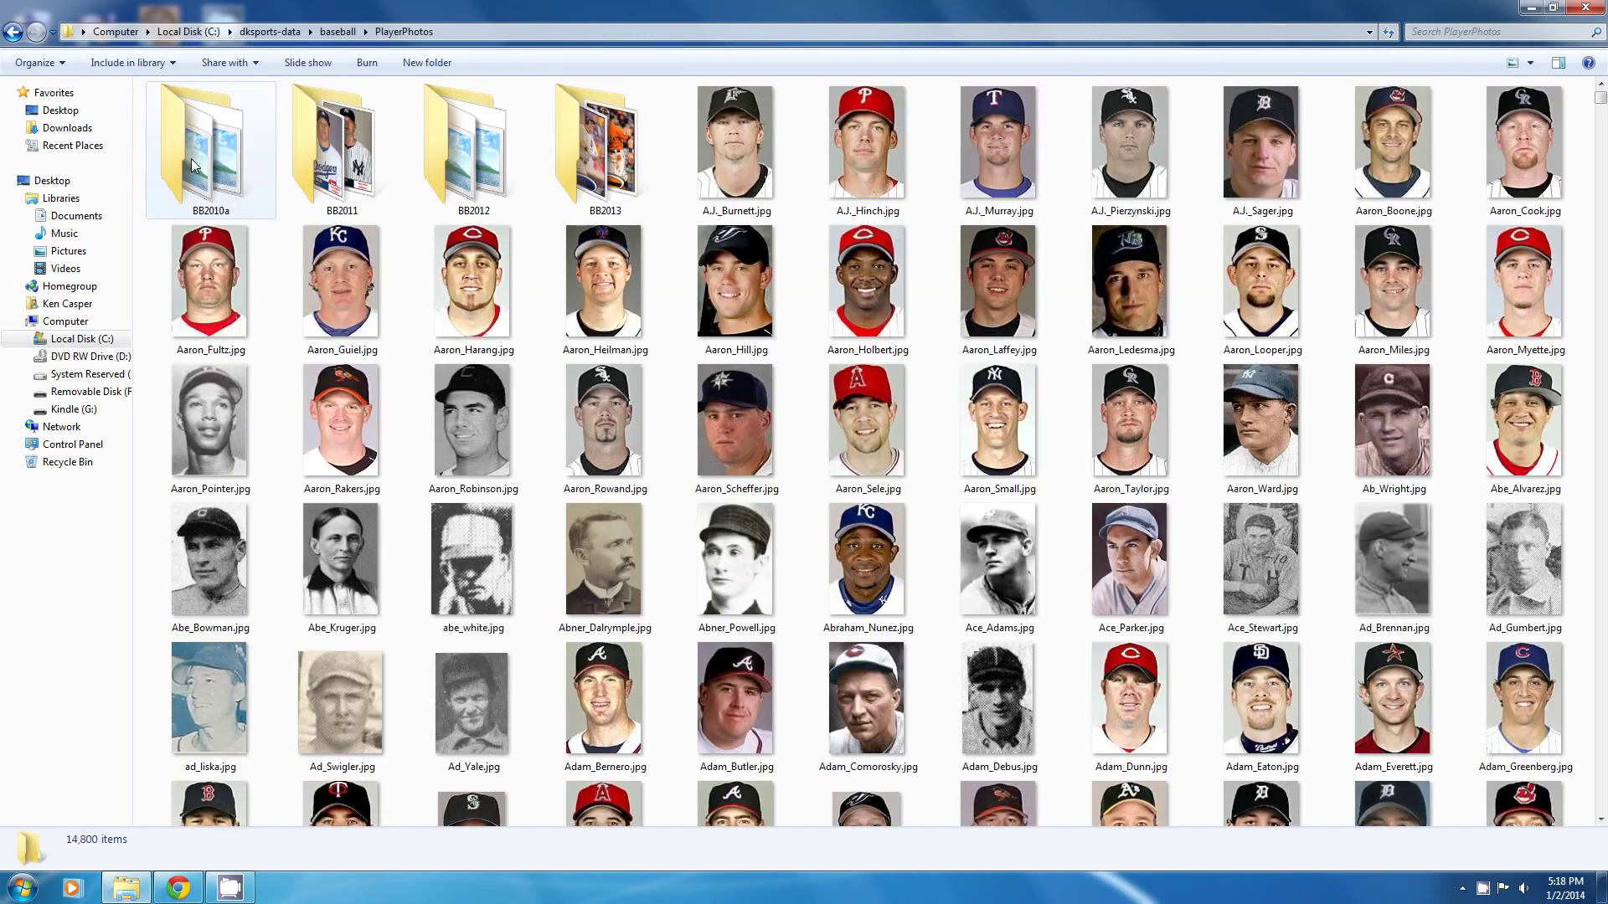
double_click(584, 144)
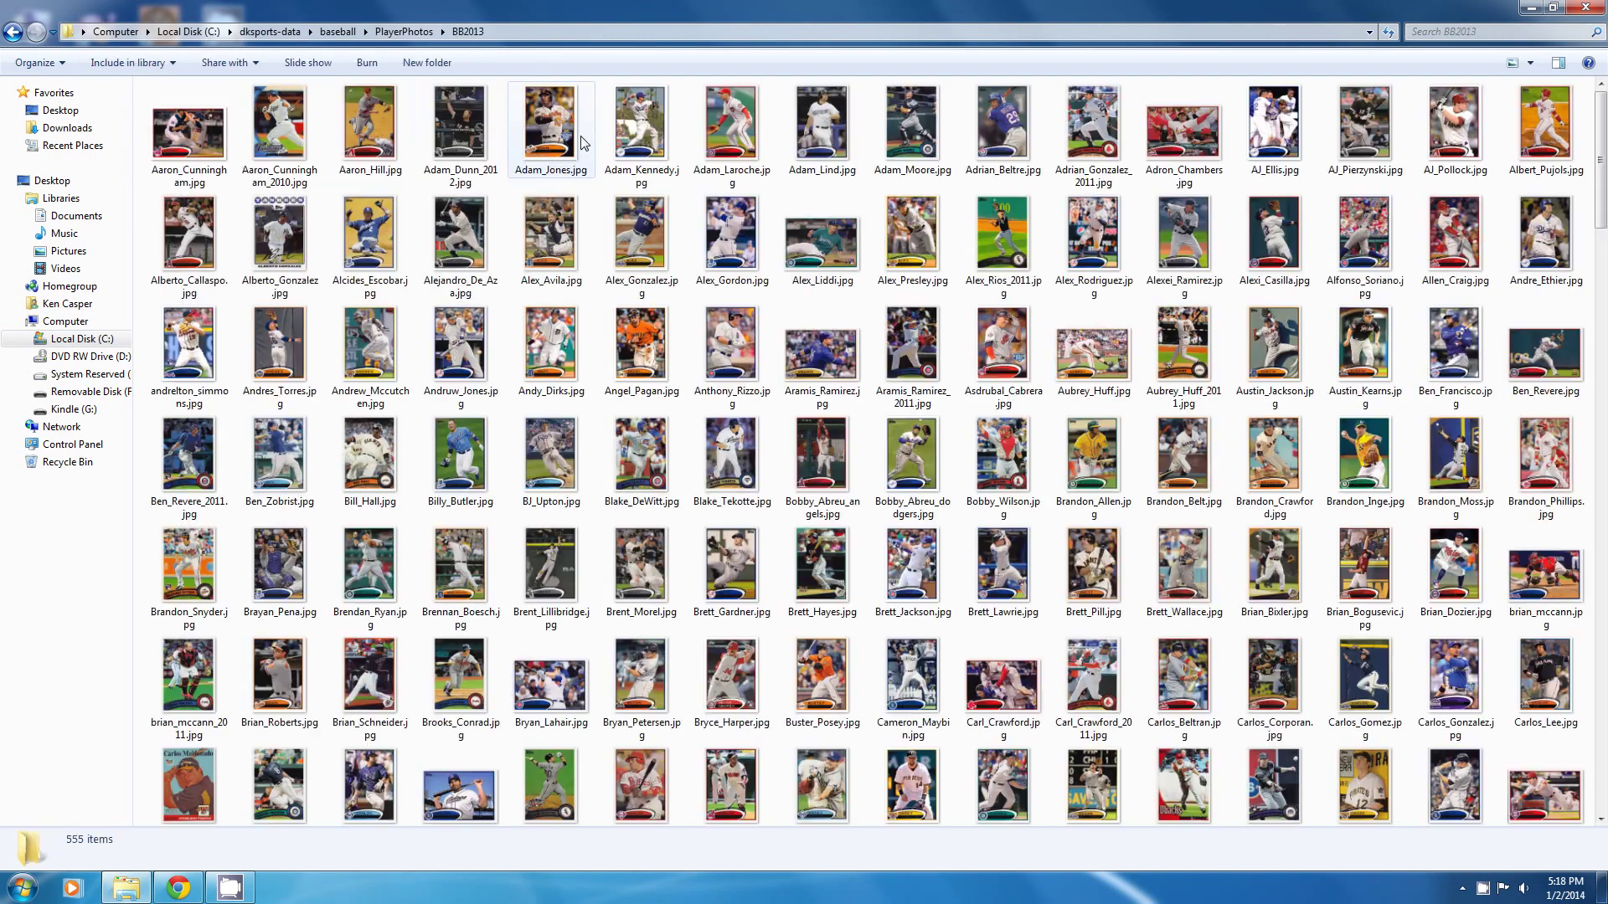
Paste the copied pitcher card images into the BB2013 folder
left_click(46, 65)
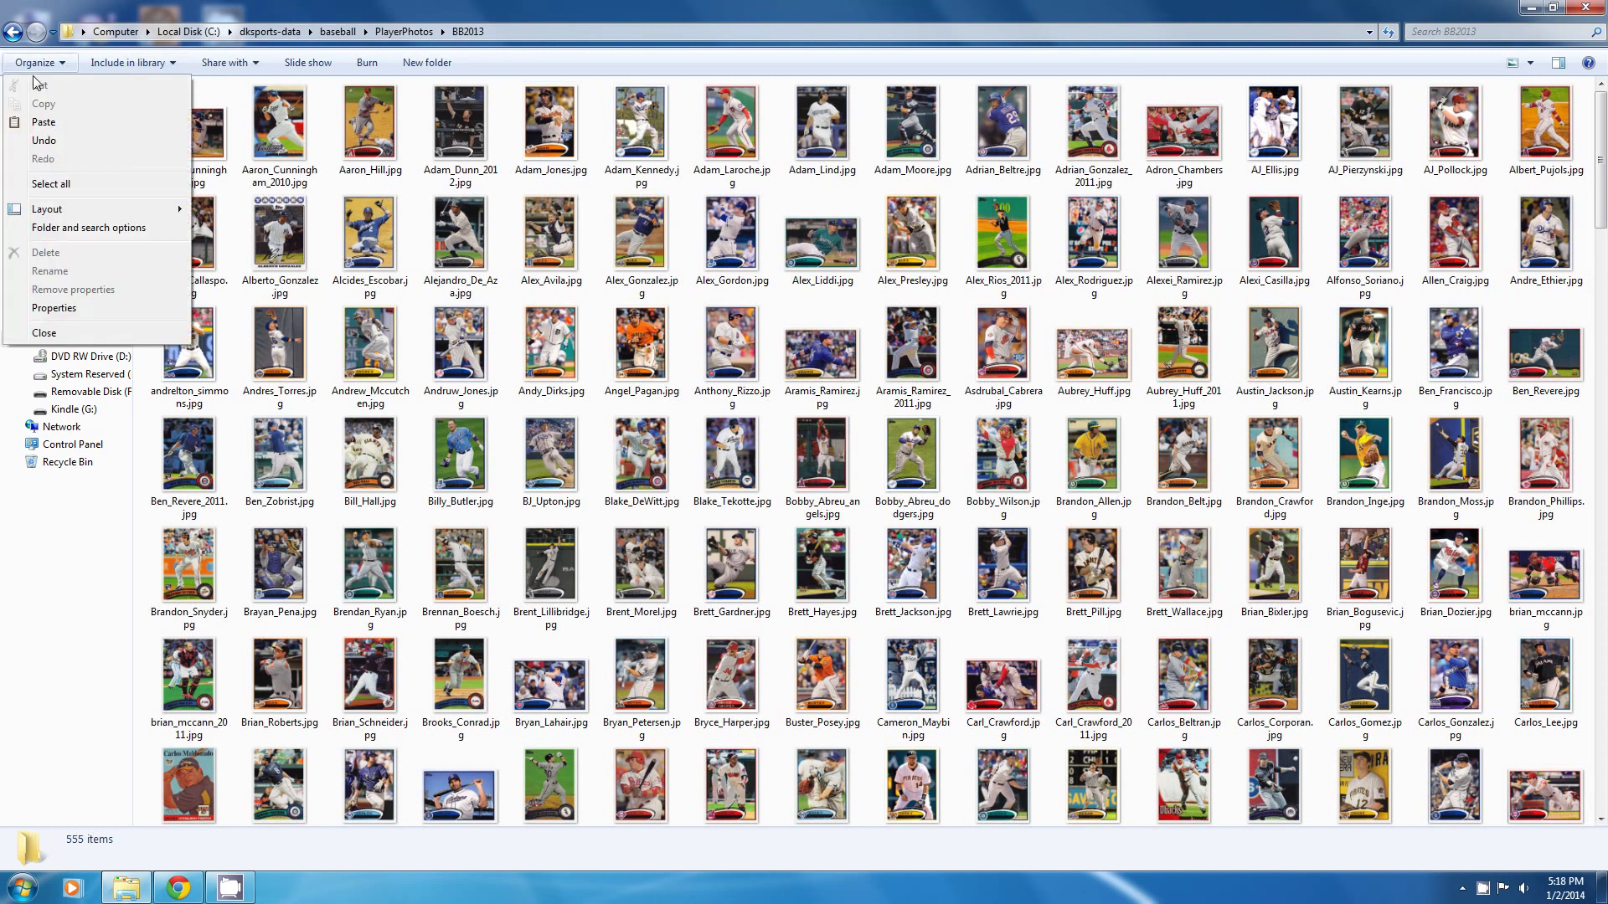
left_click(38, 123)
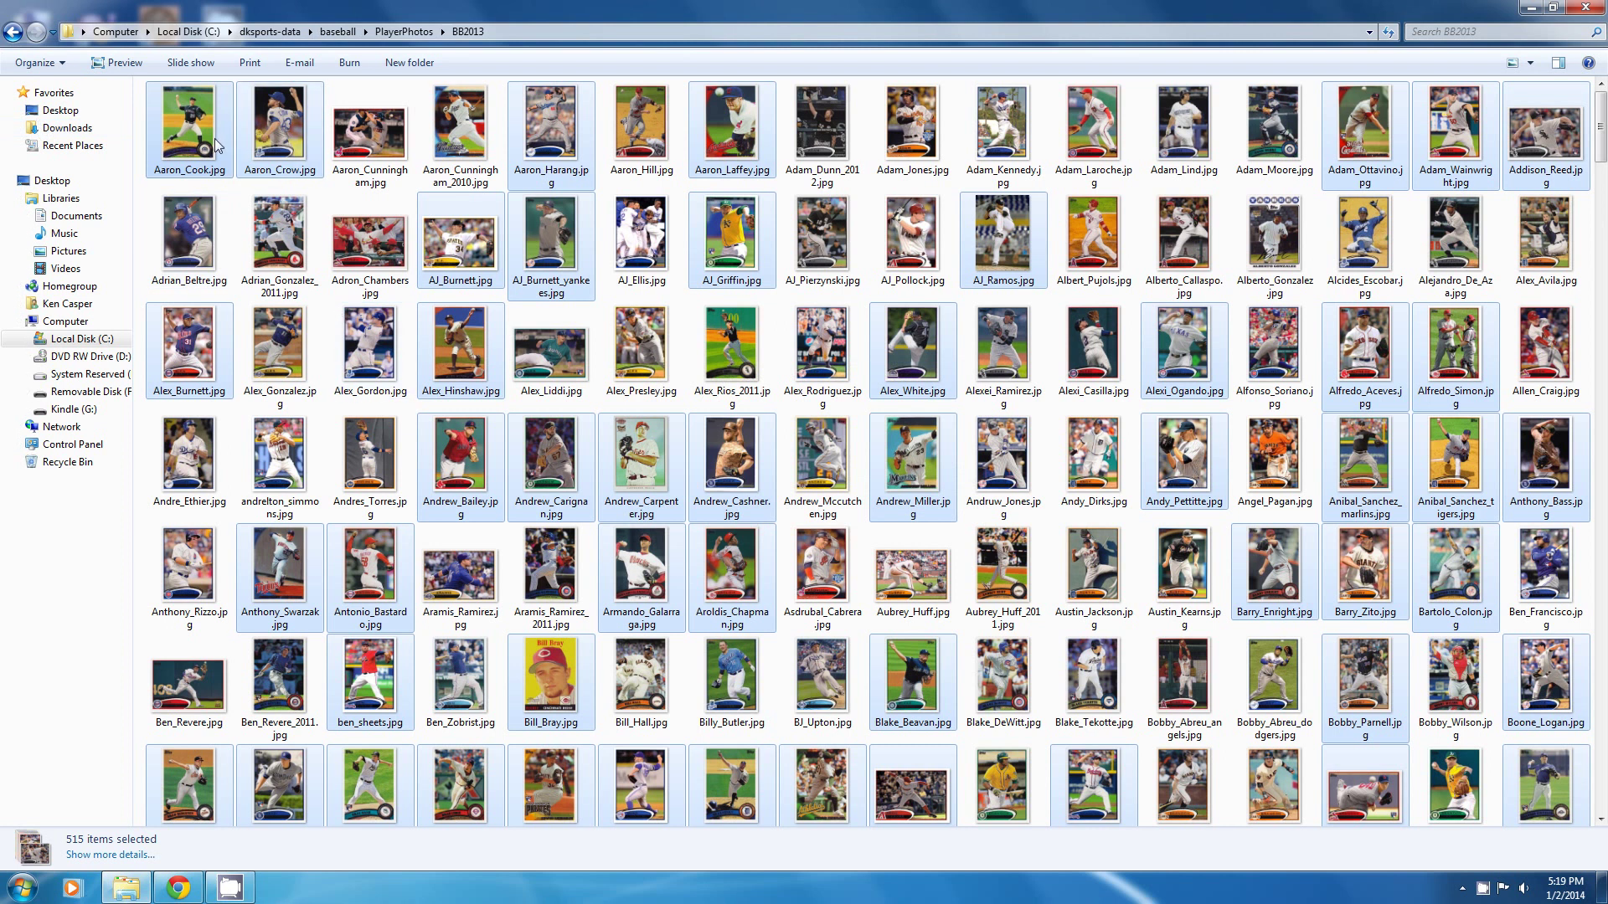
View the Adrian_Beltre.jpg card full size, browse forward through the following card images, and close the viewer
double_click(176, 244)
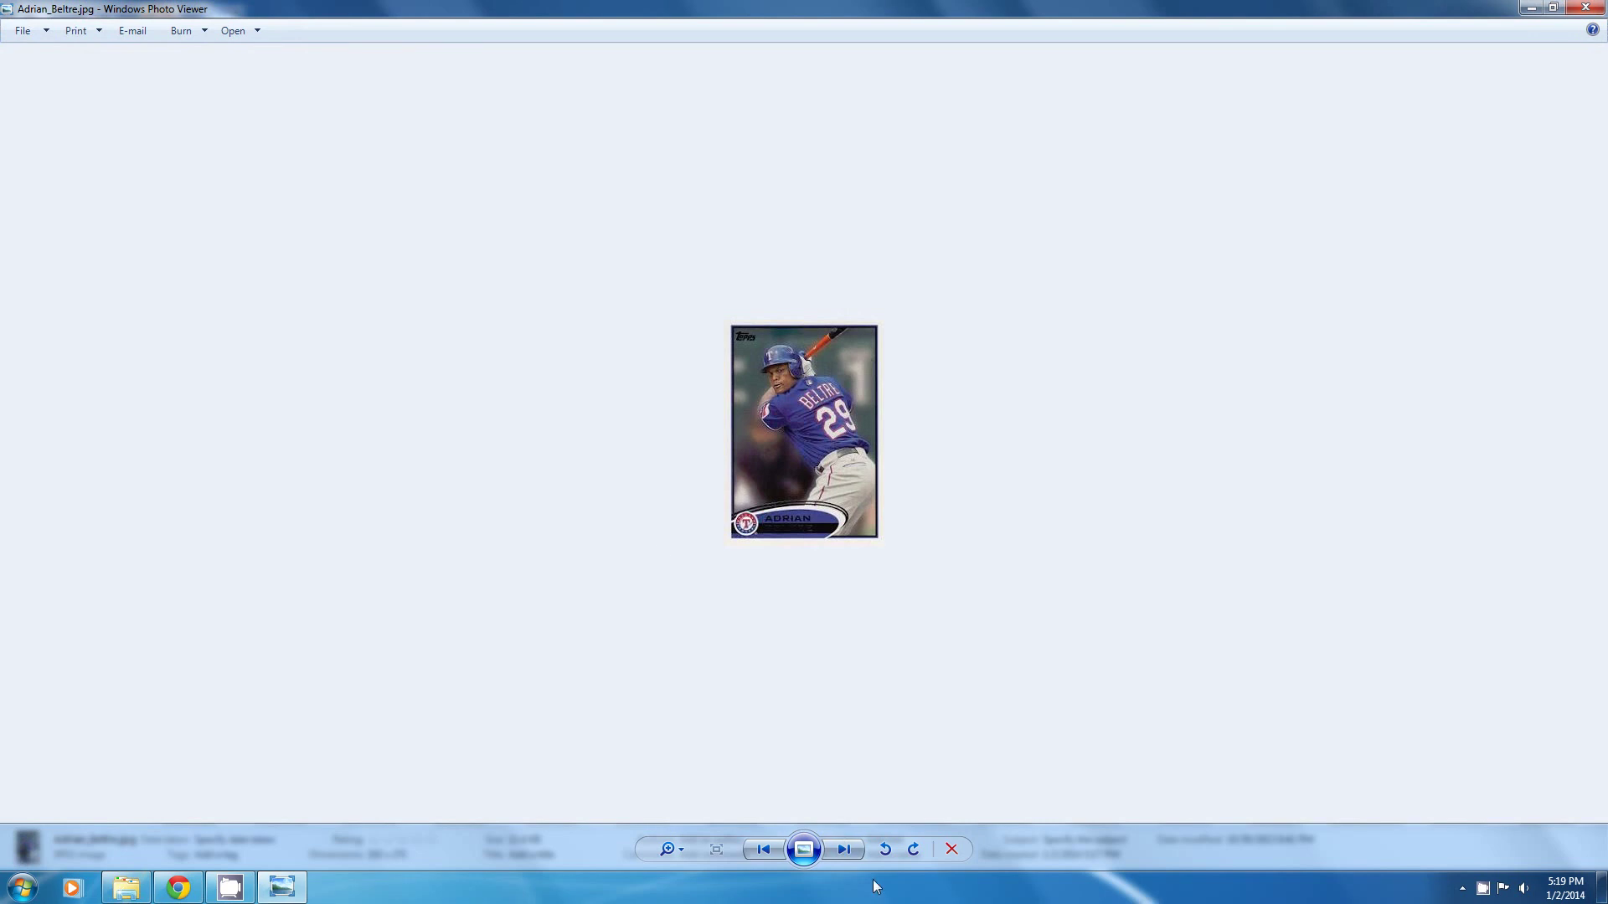
left_click(846, 852)
left_click(846, 851)
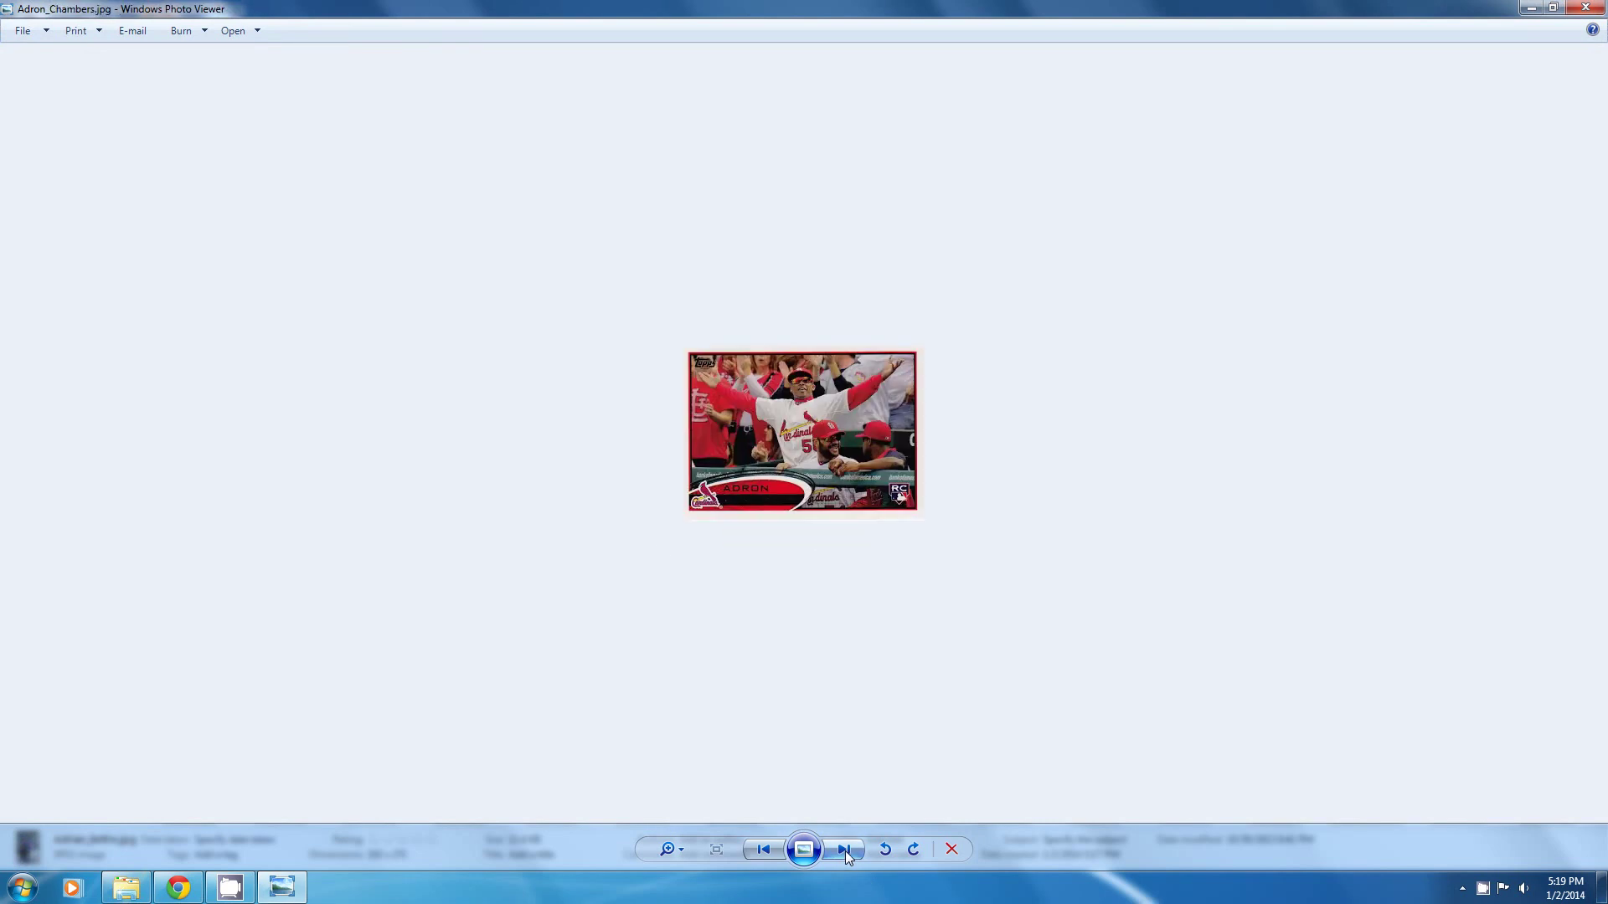
left_click(846, 850)
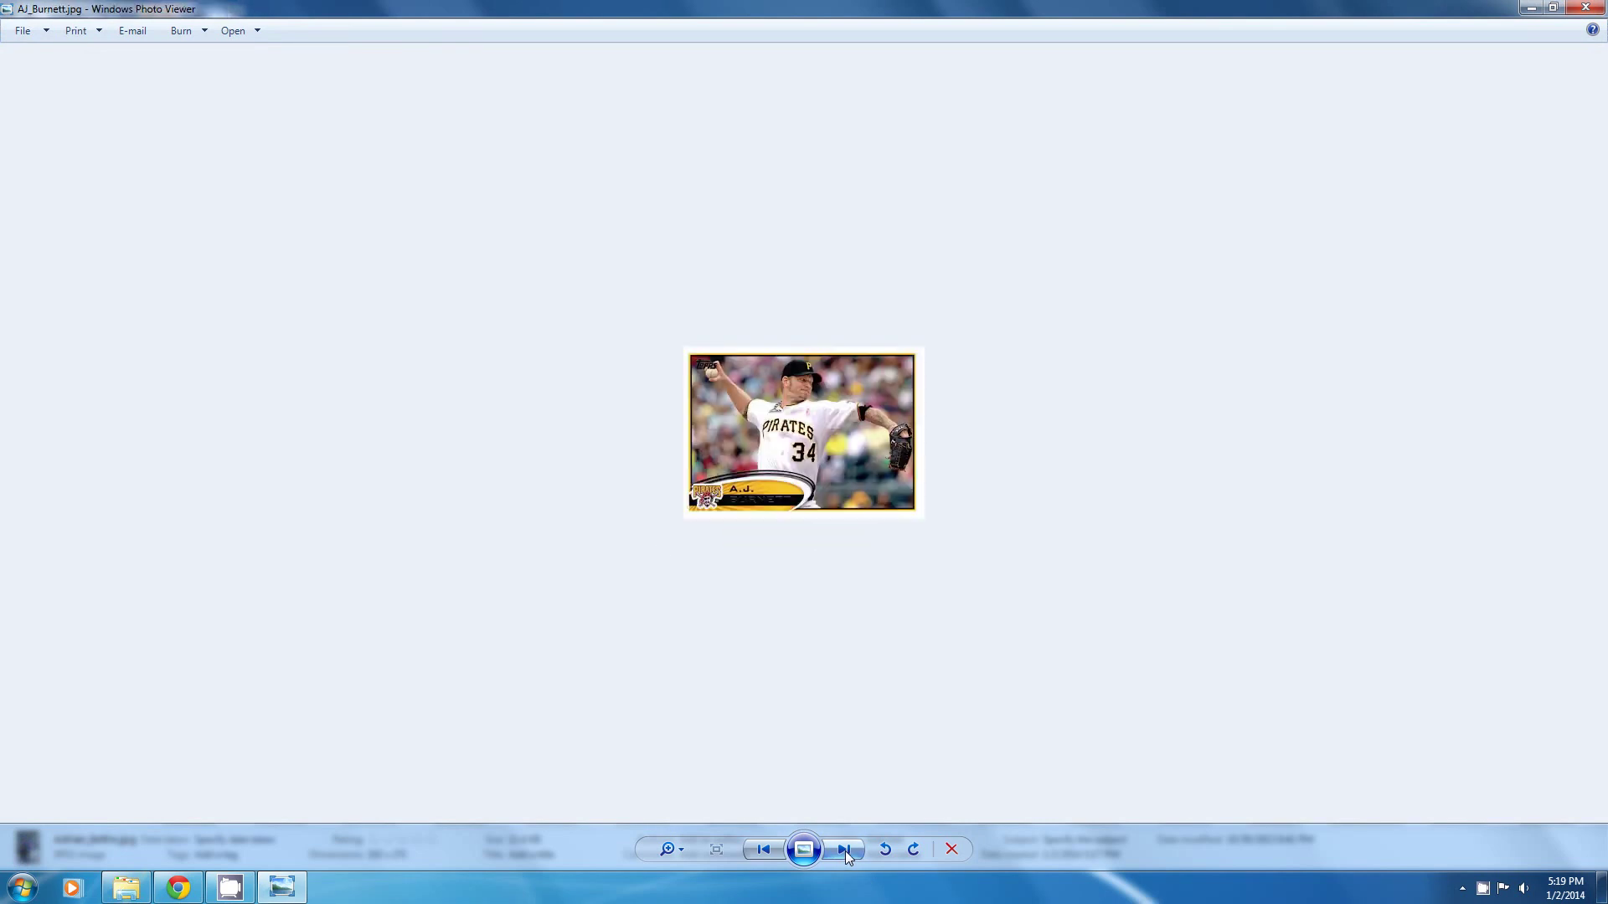
left_click(846, 851)
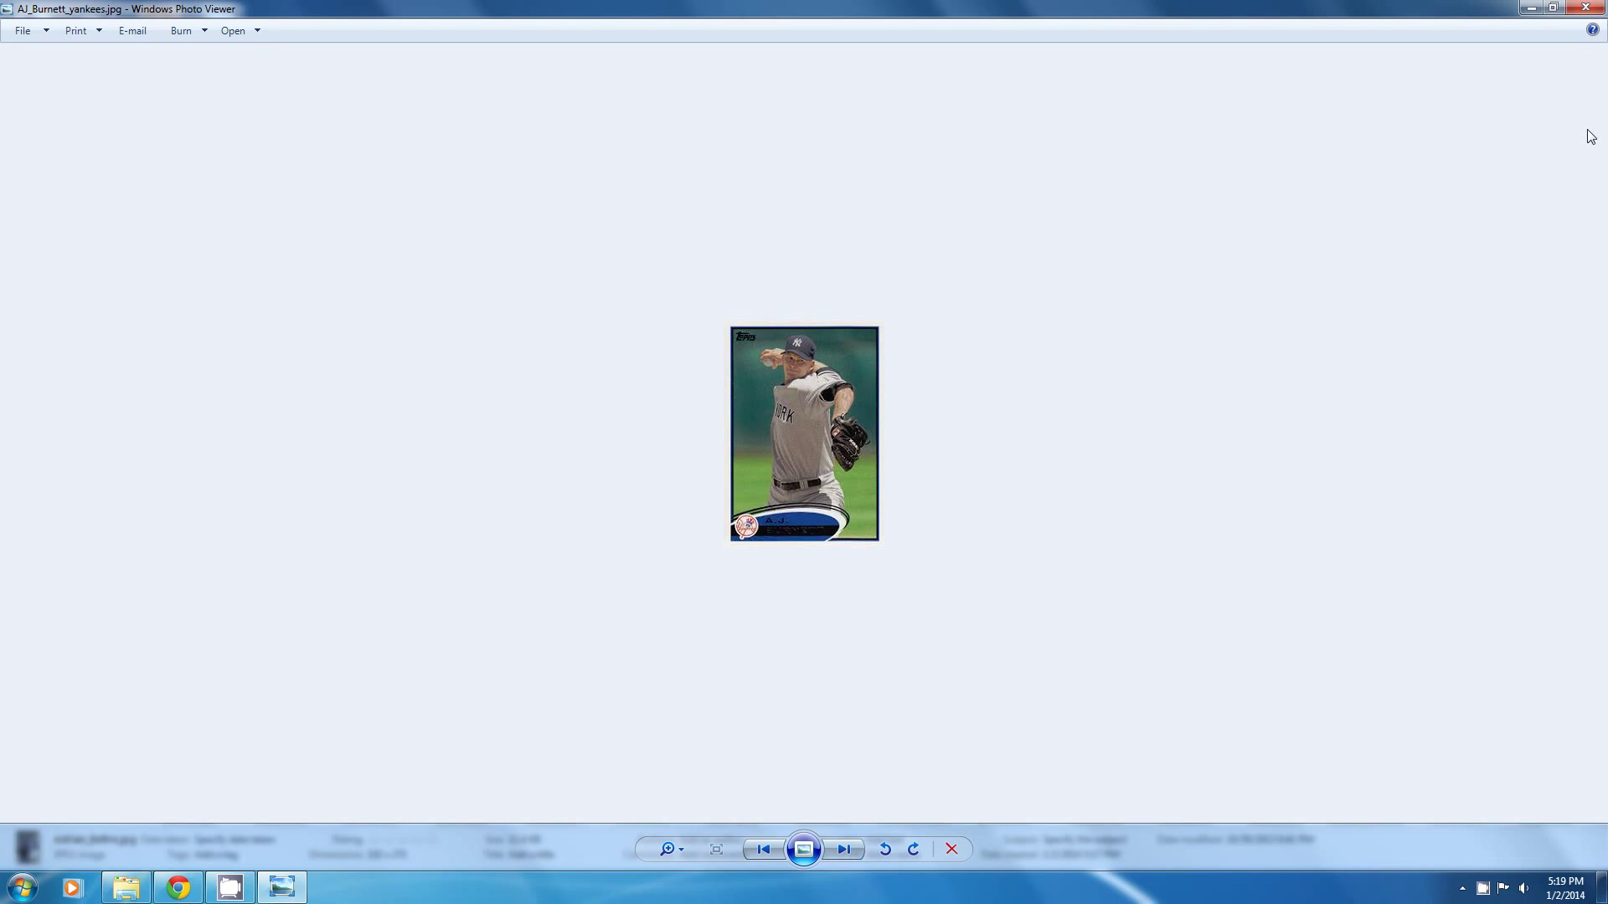
left_click(1595, 11)
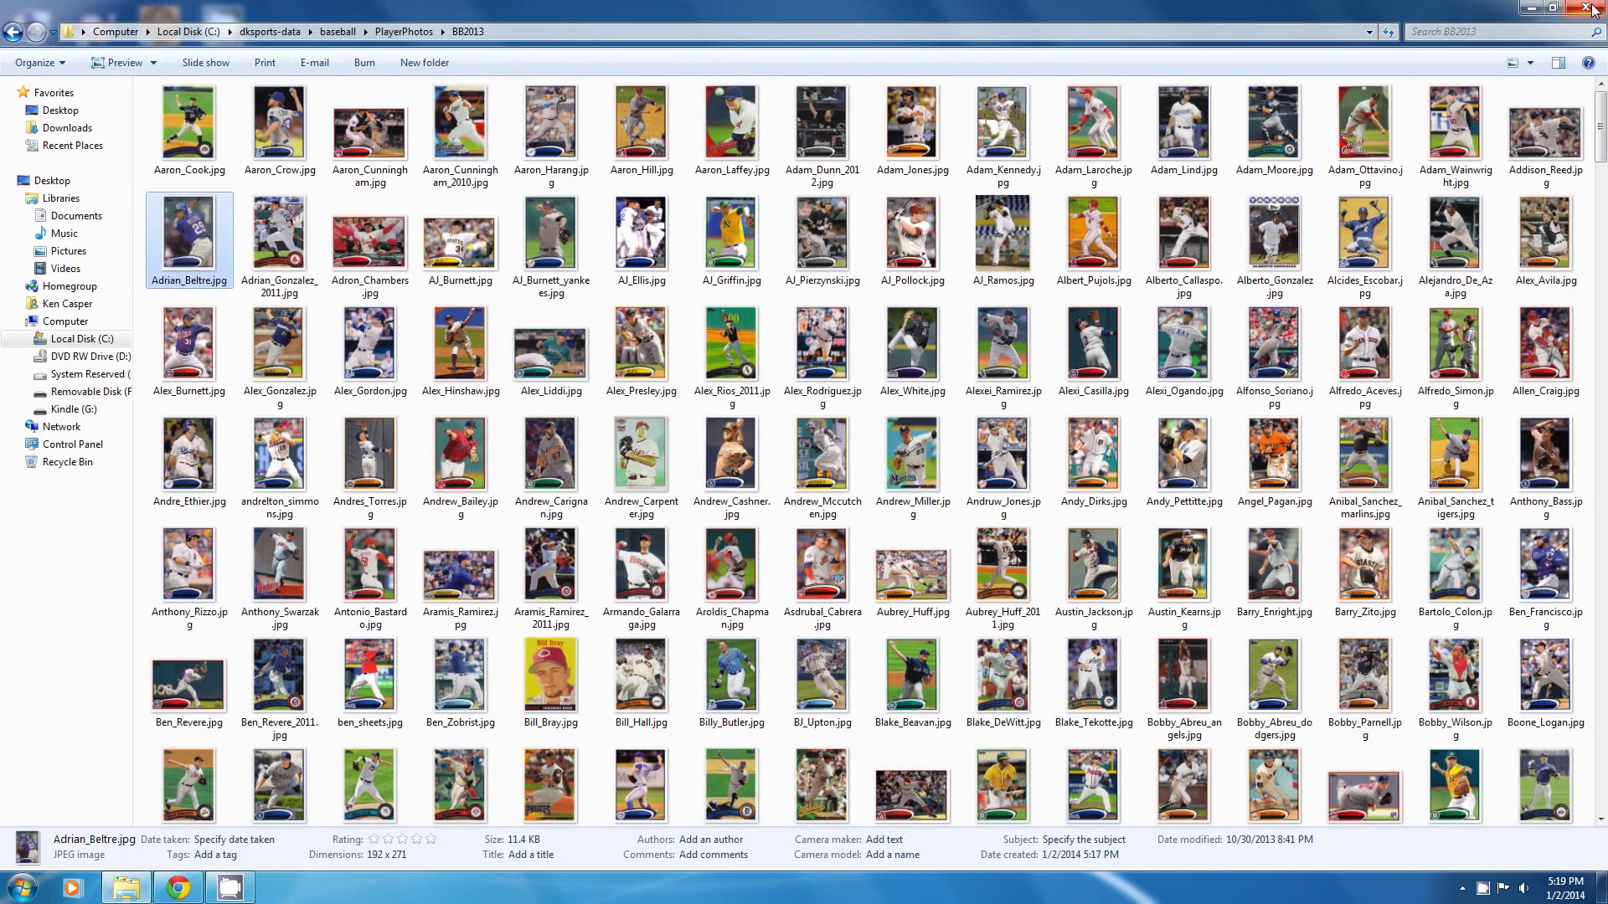
Close the BB2013 folder window and launch Action! PC Baseball 2014
left_click(1587, 11)
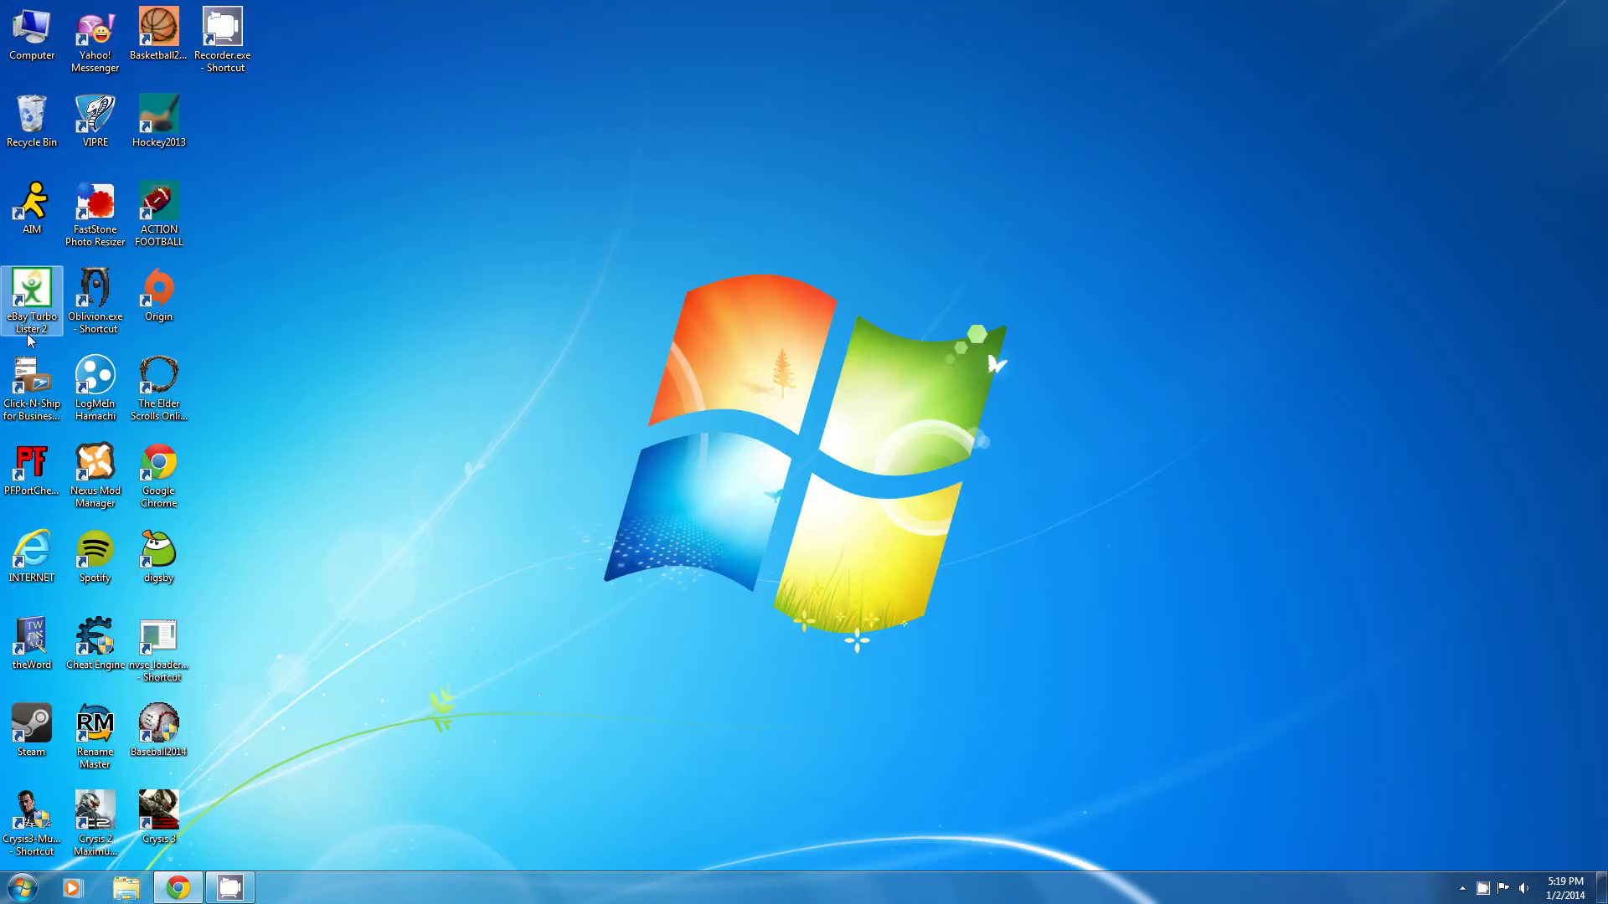
left_click(23, 888)
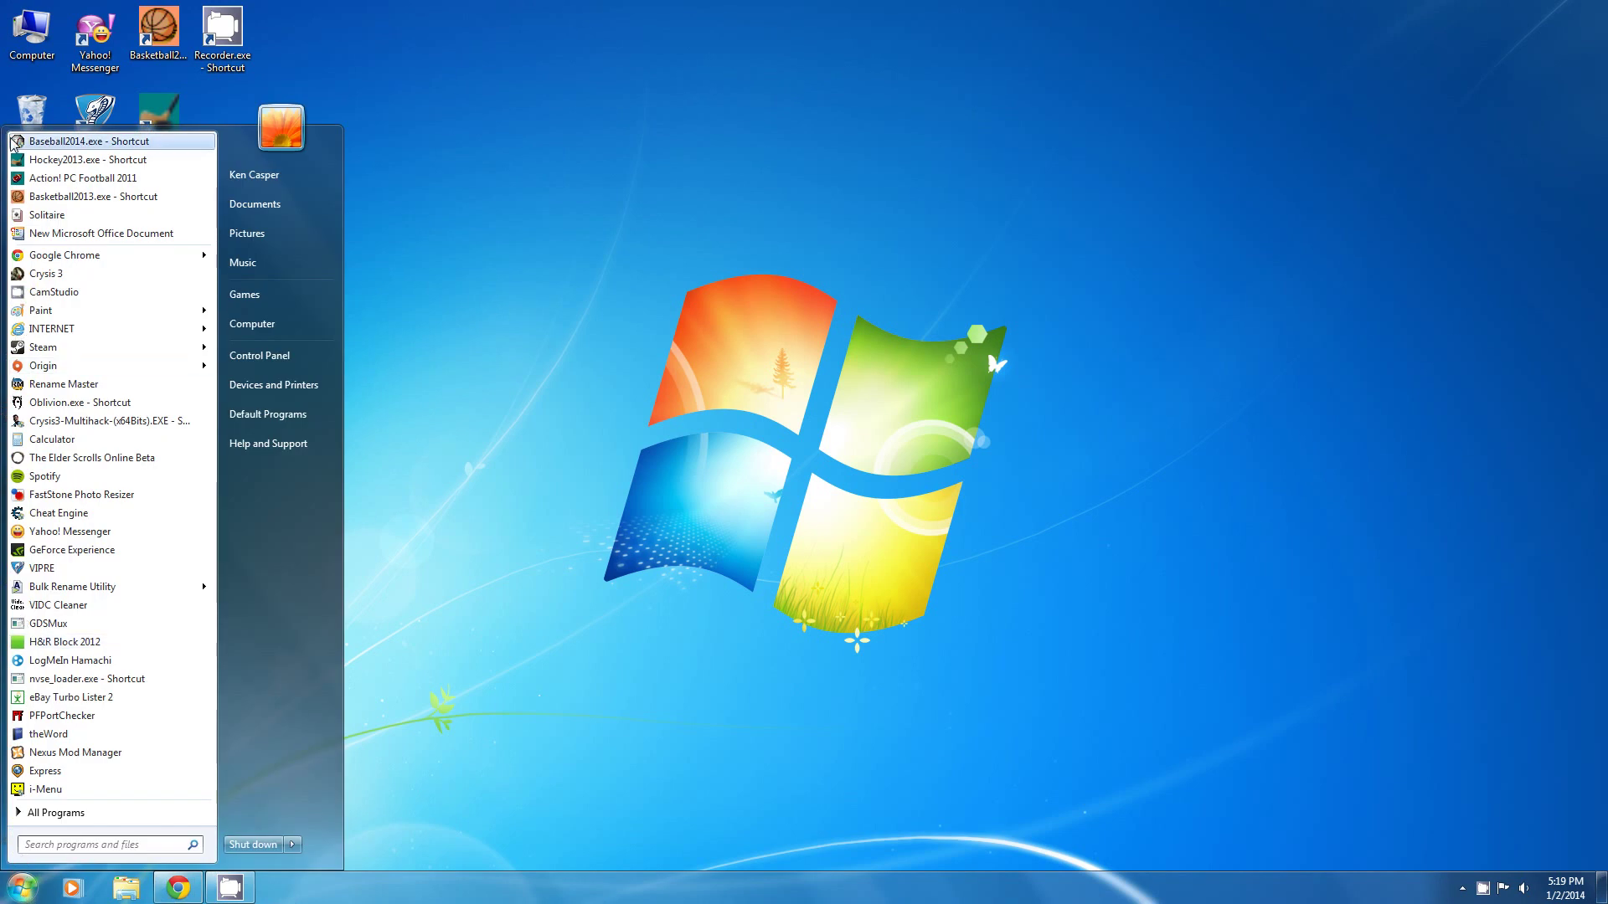
left_click(2, 6)
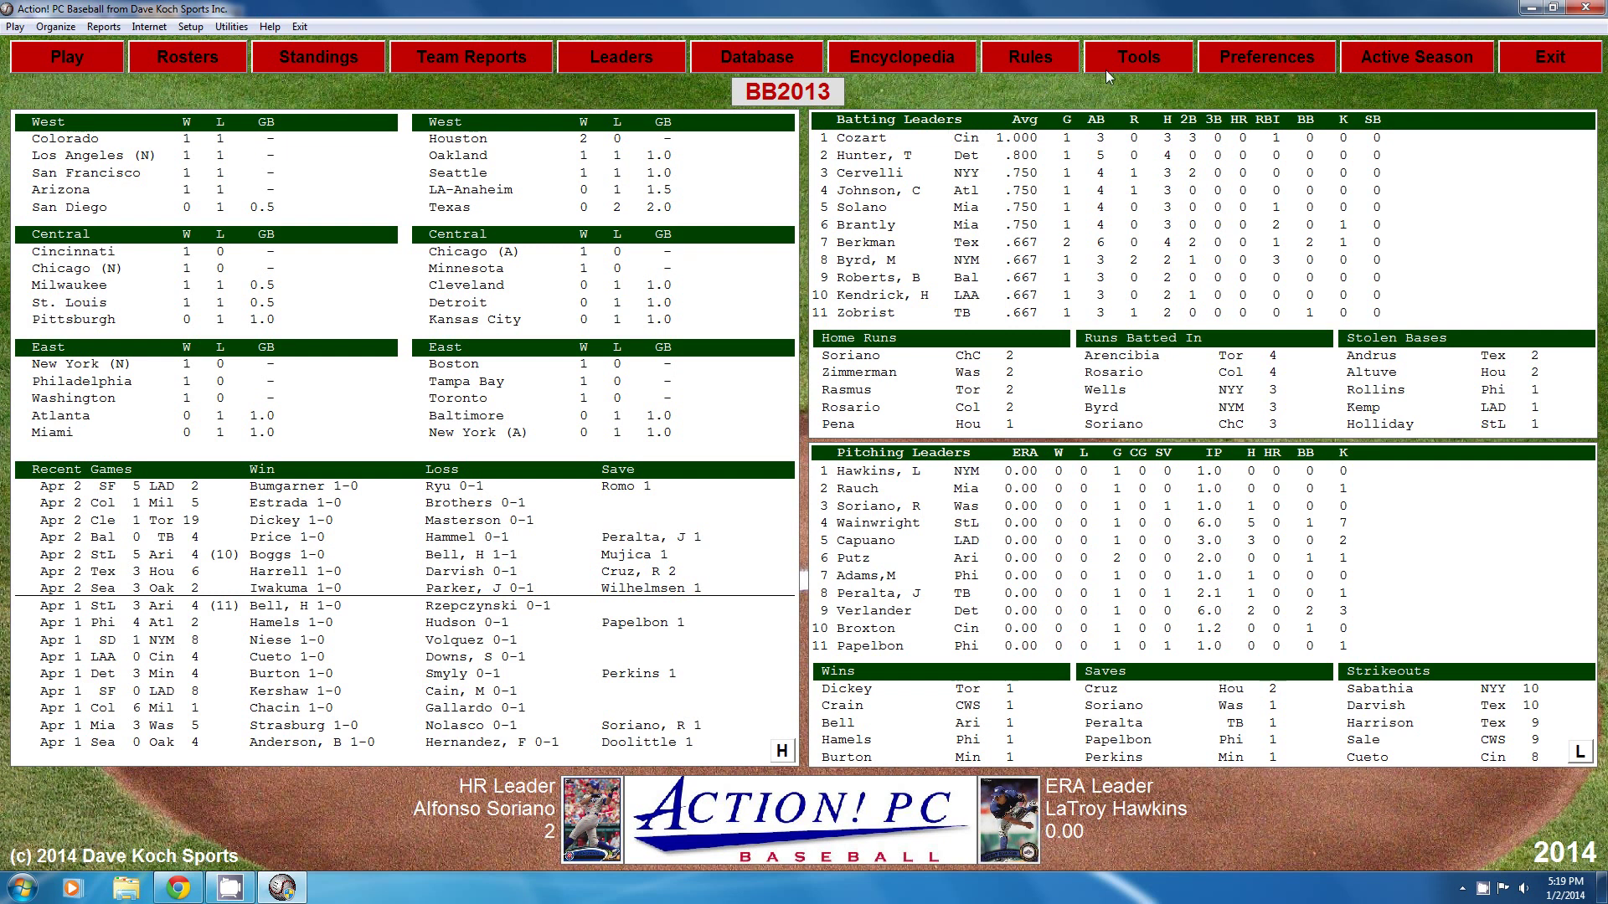
Reset the league's default player photo names to the First_Last format using the player photo tools
left_click(1141, 60)
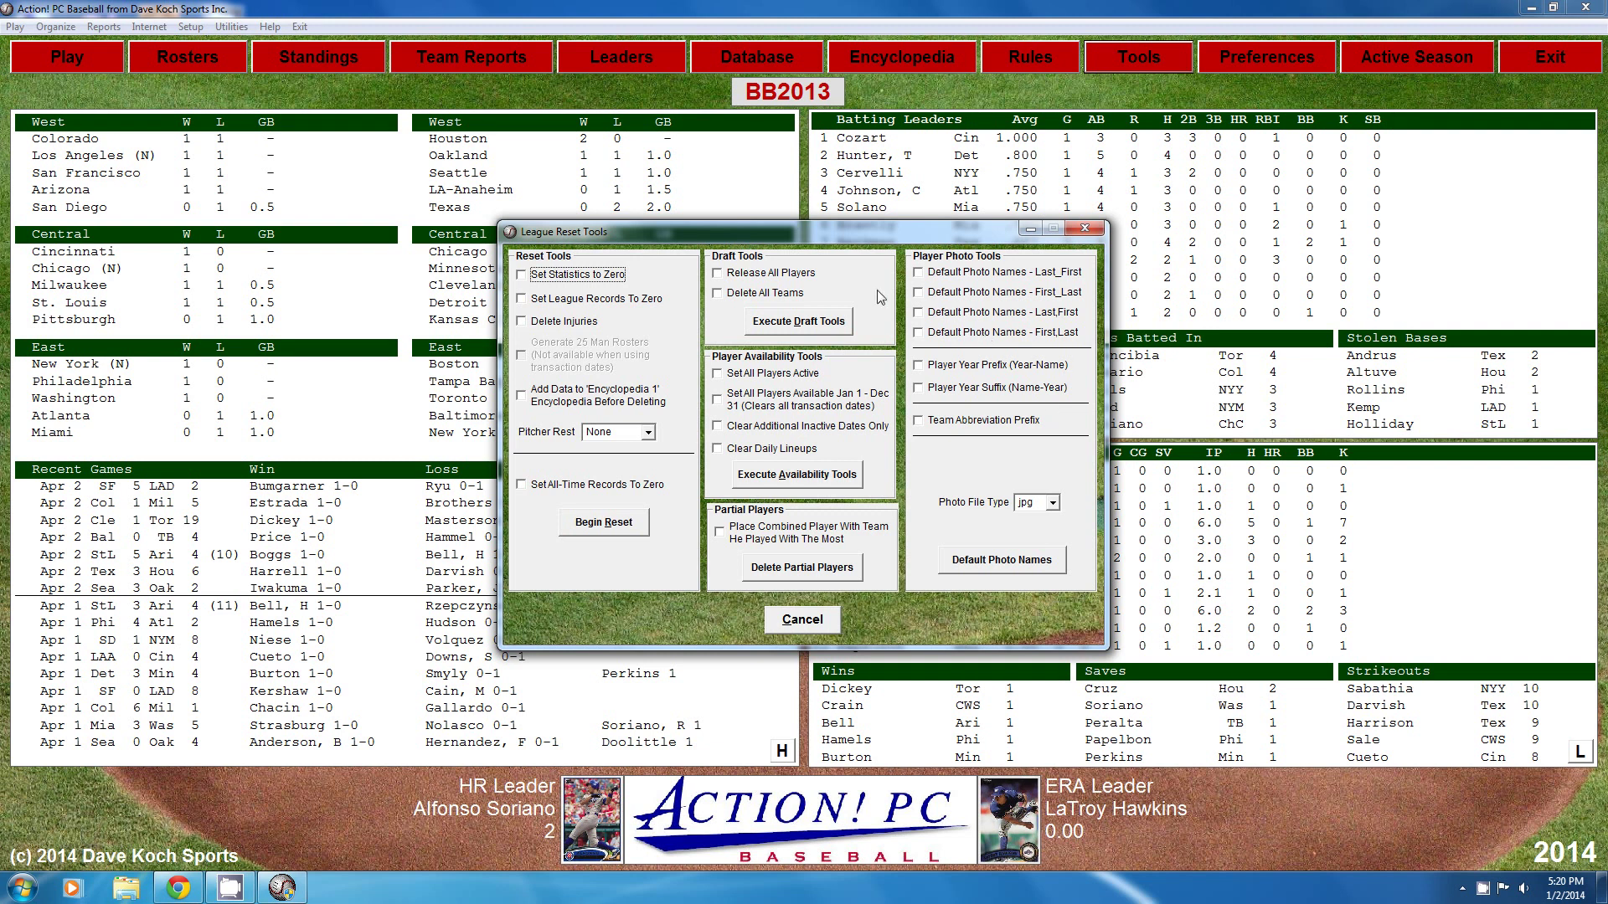
left_click(919, 295)
left_click(1021, 566)
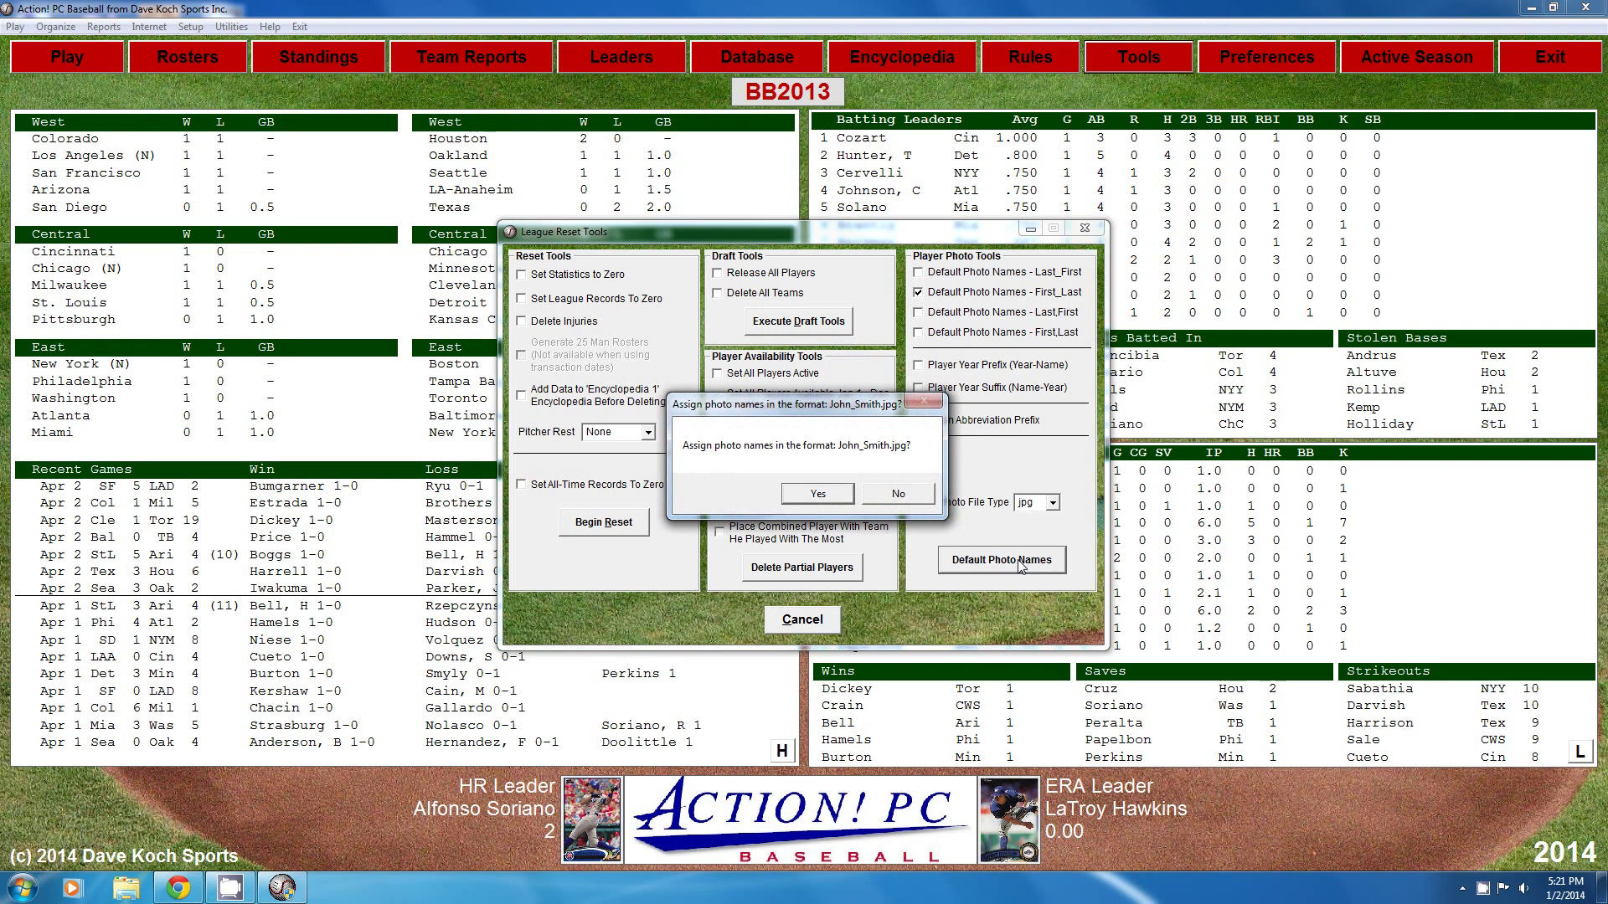
left_click(840, 494)
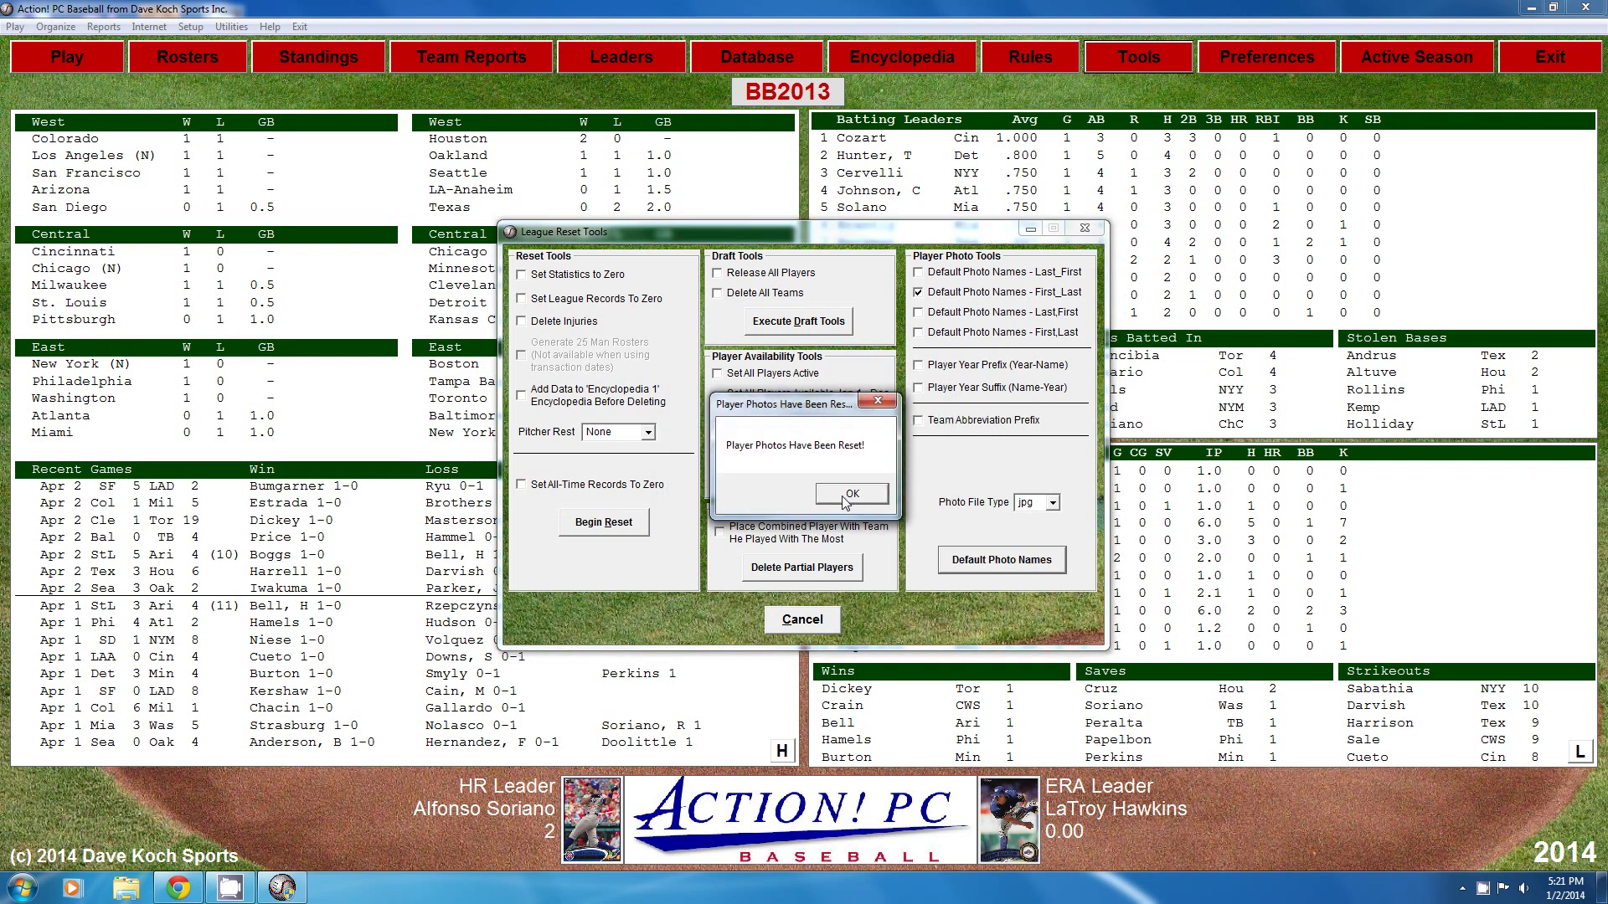
left_click(885, 500)
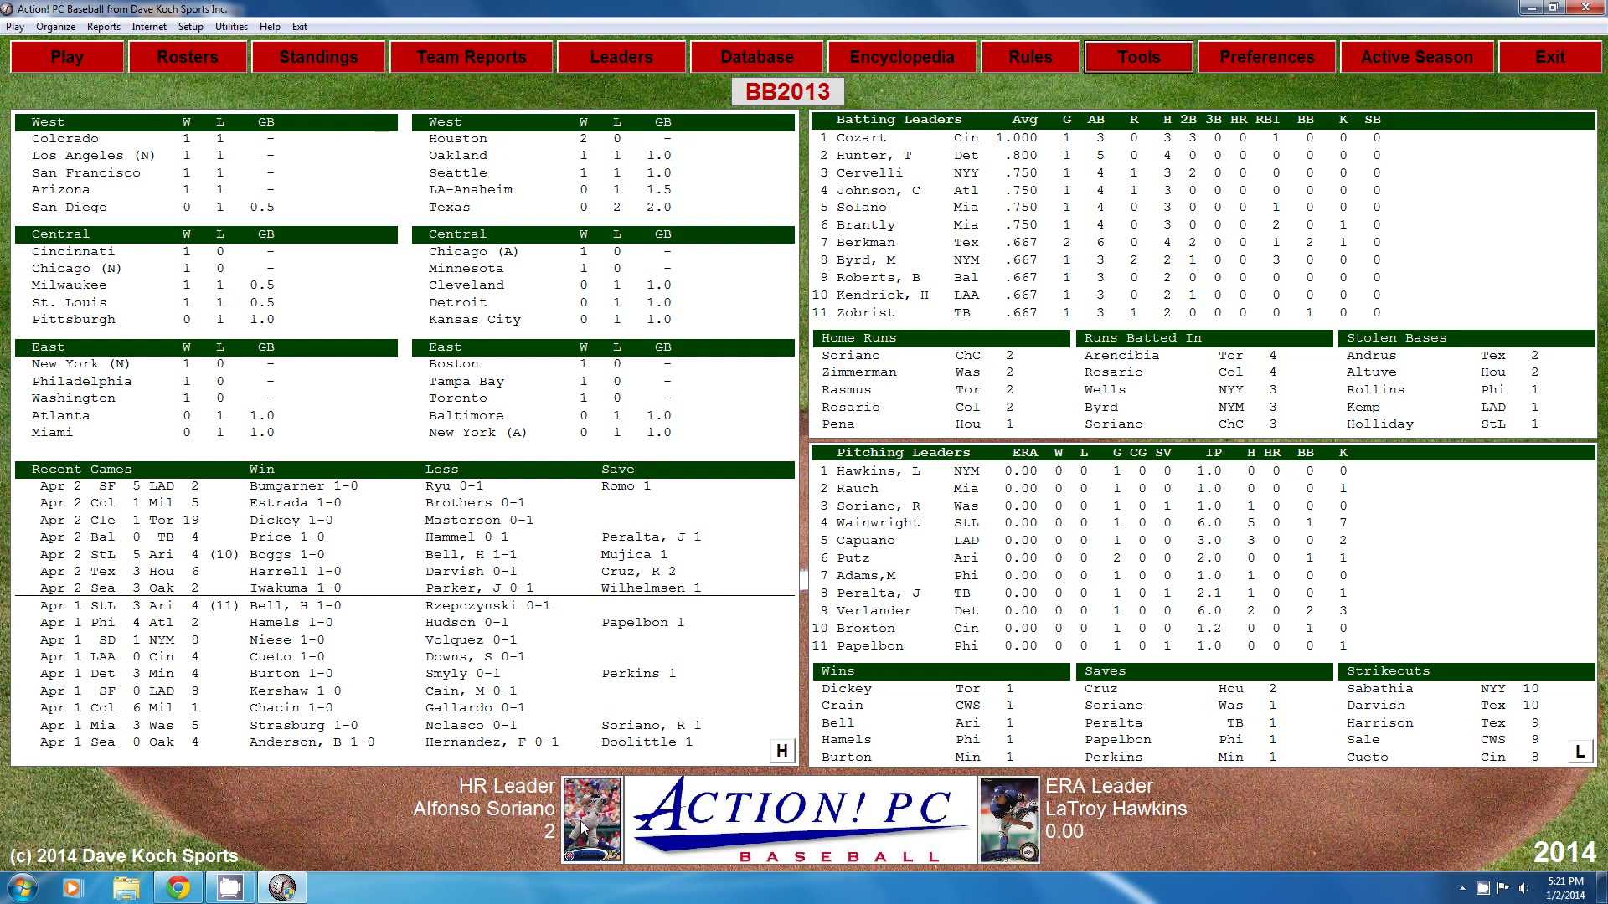
Check the photos on the player cards of home run leader Soriano and RBI leader Arencibia
double_click(864, 358)
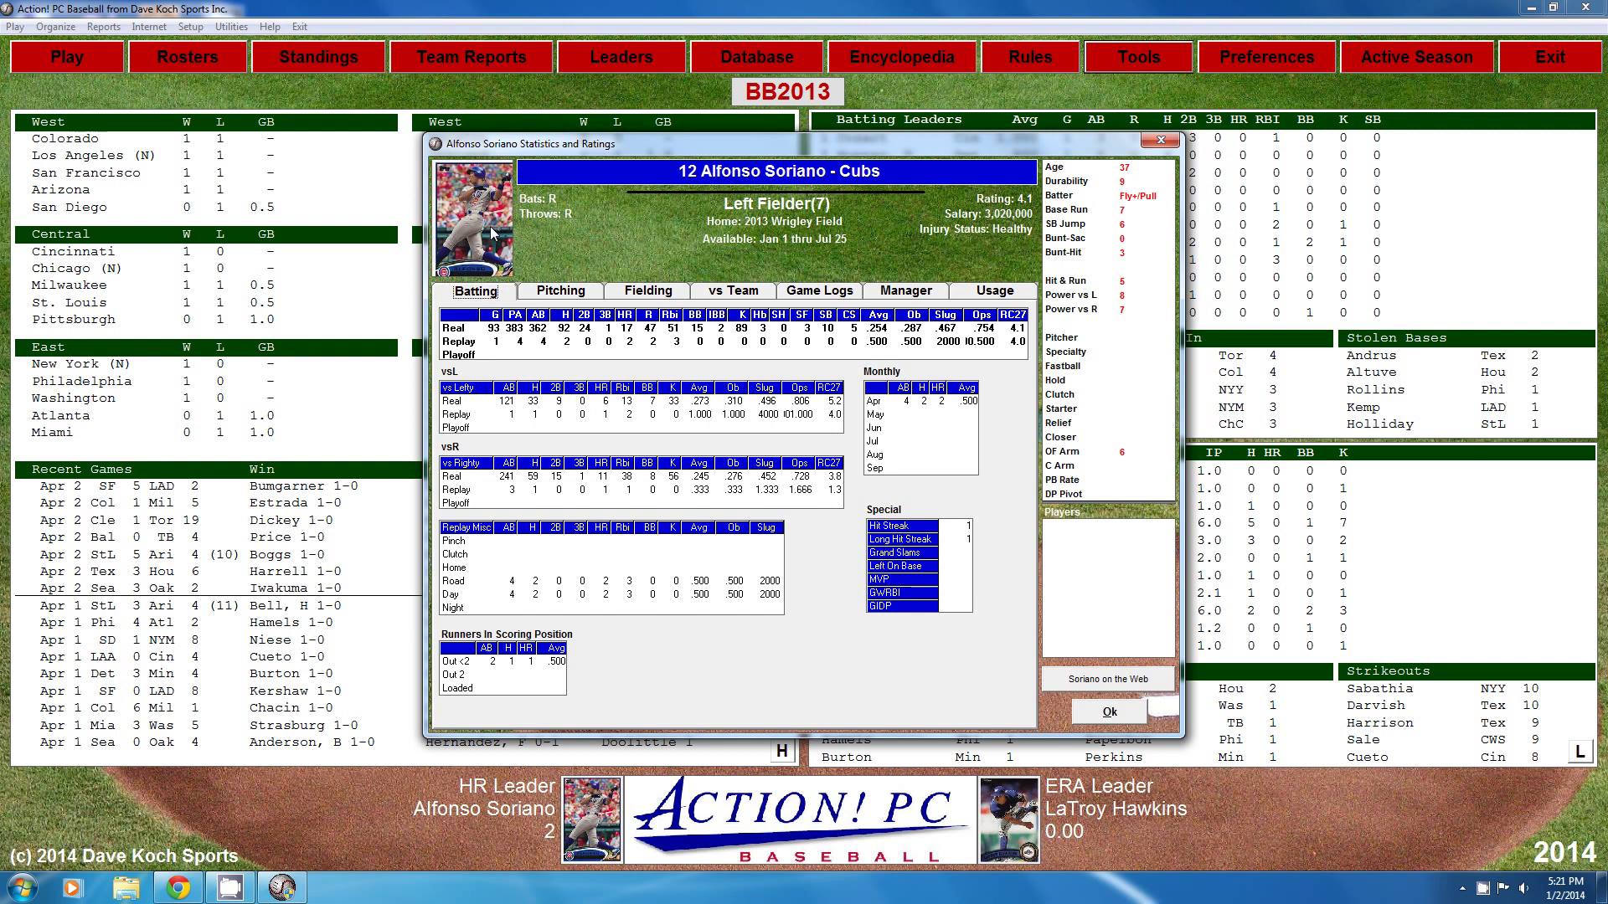
left_click(1107, 712)
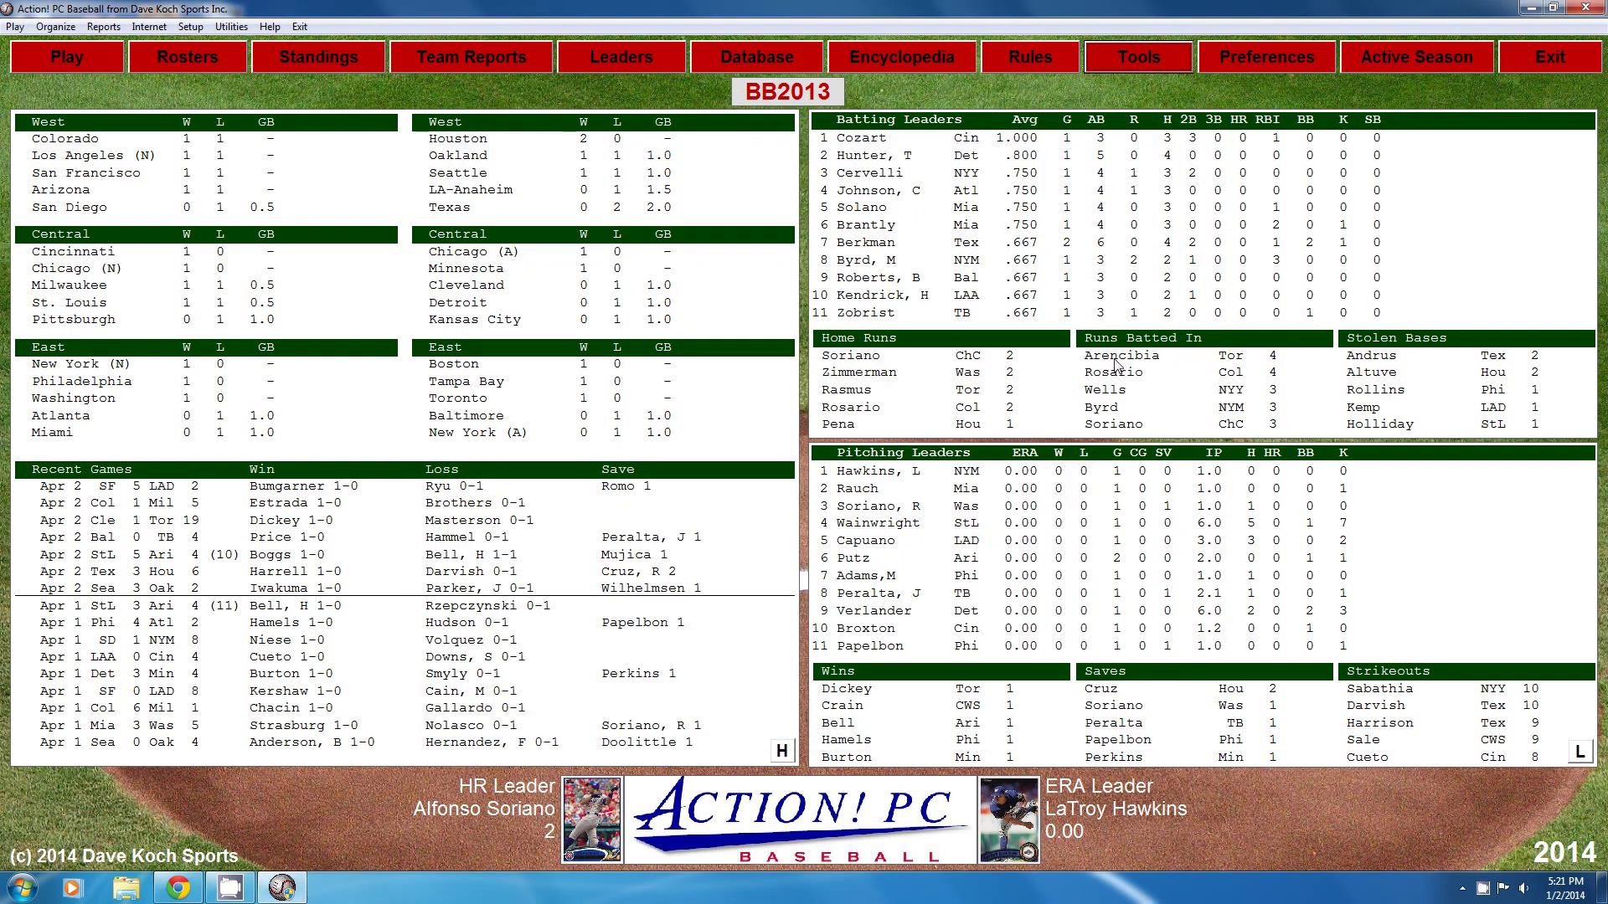
double_click(1118, 359)
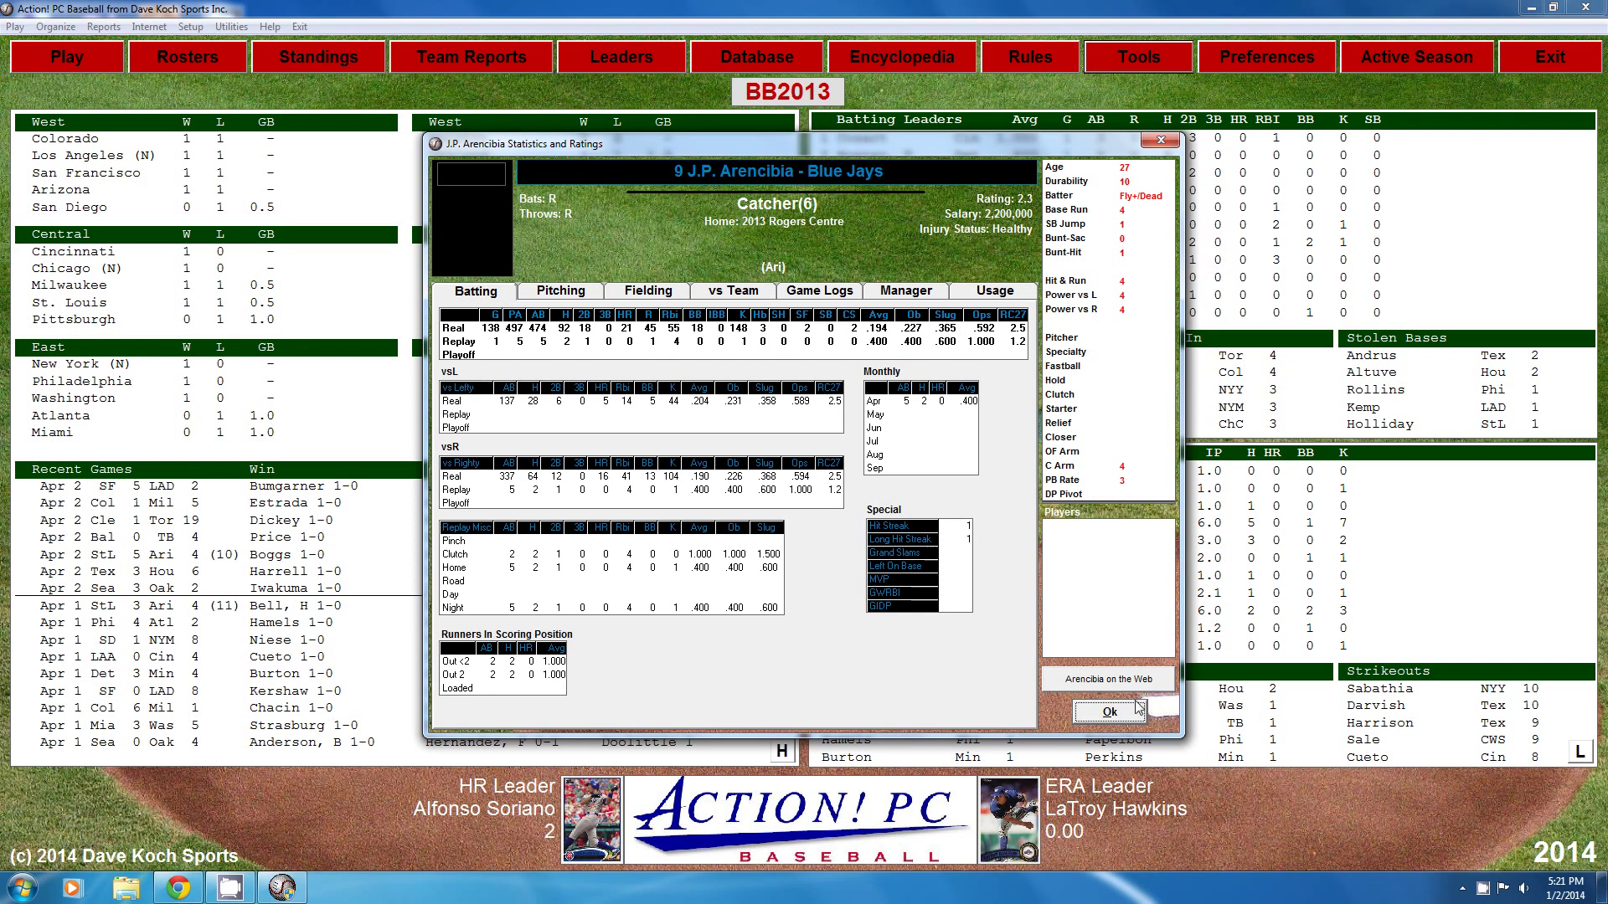
left_click(1110, 713)
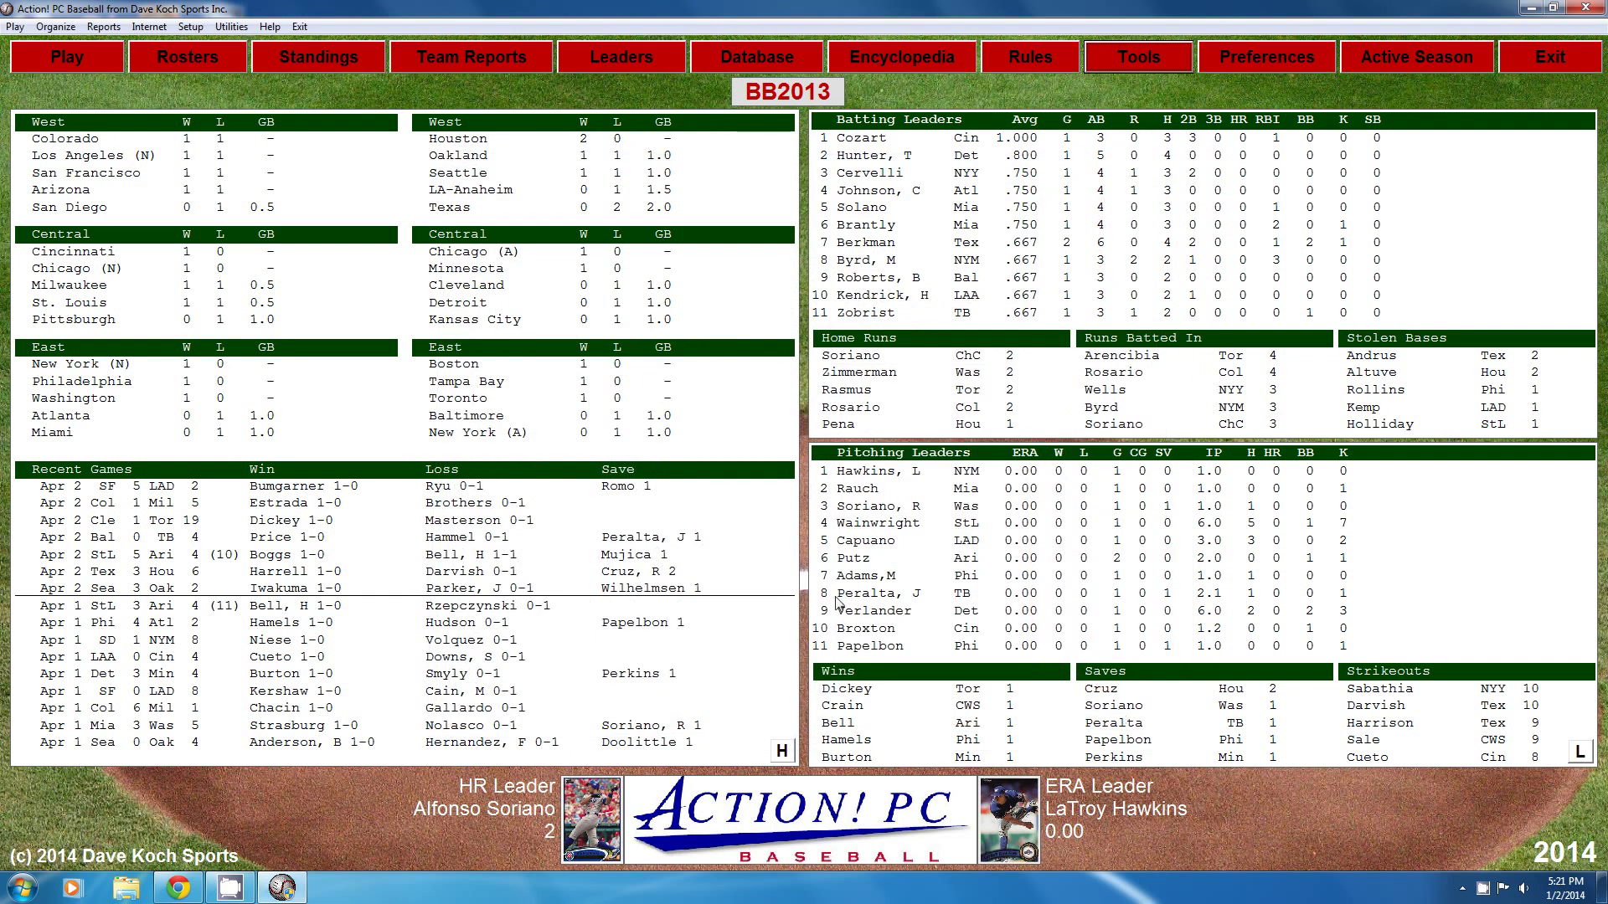
Check Chris Carter's photo on his player card from the Houston roster, closing the card and roster when done
double_click(458, 141)
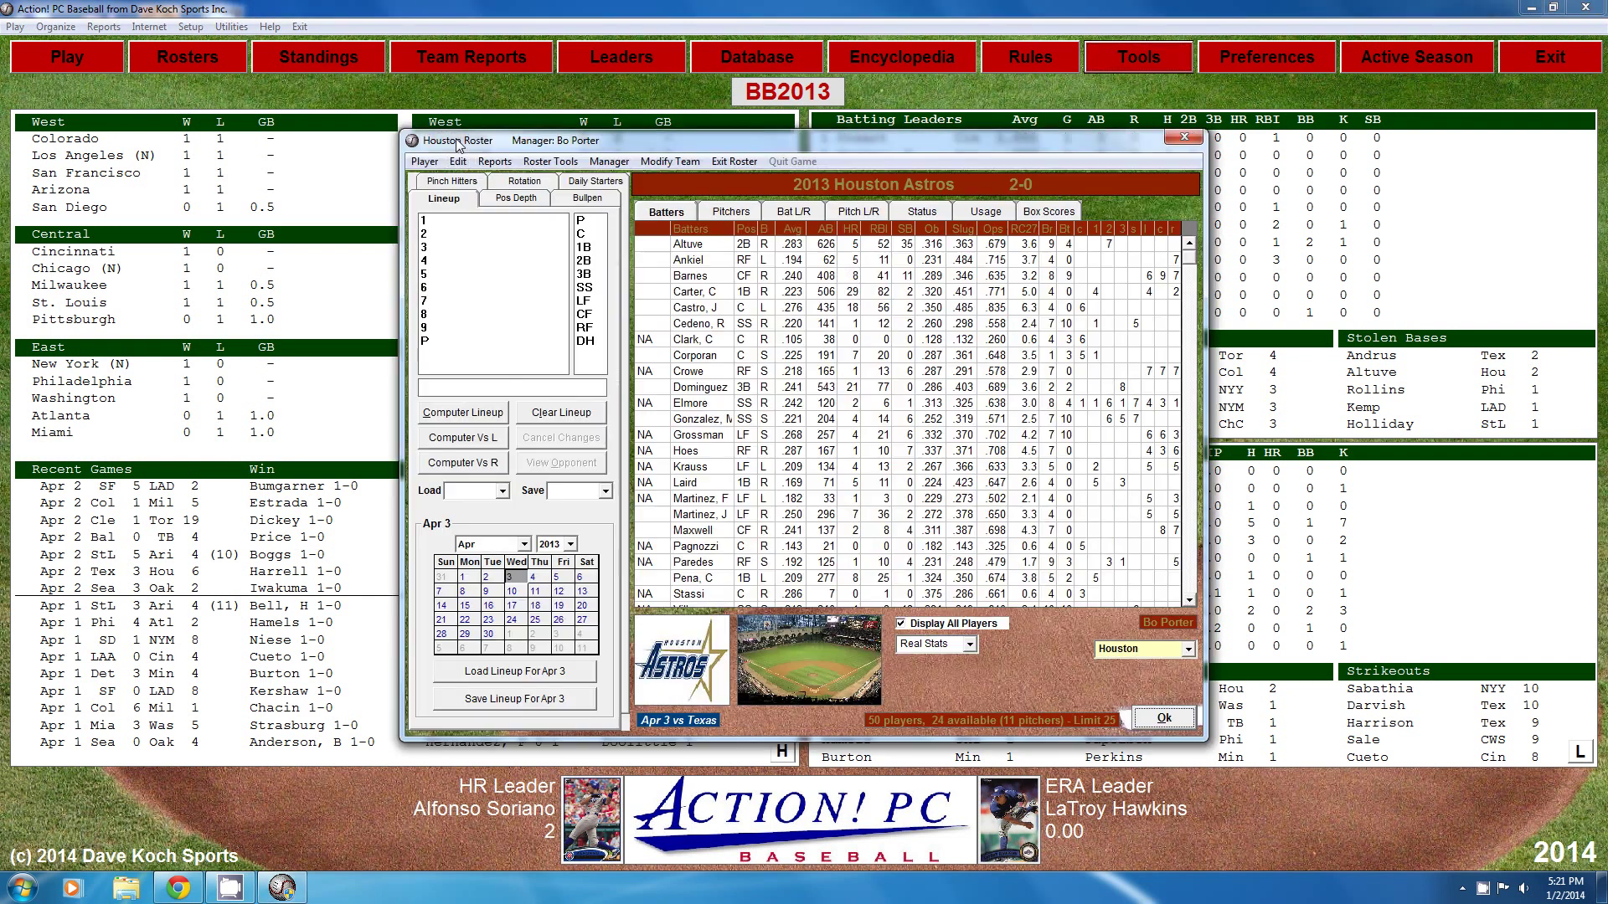
left_click(688, 294)
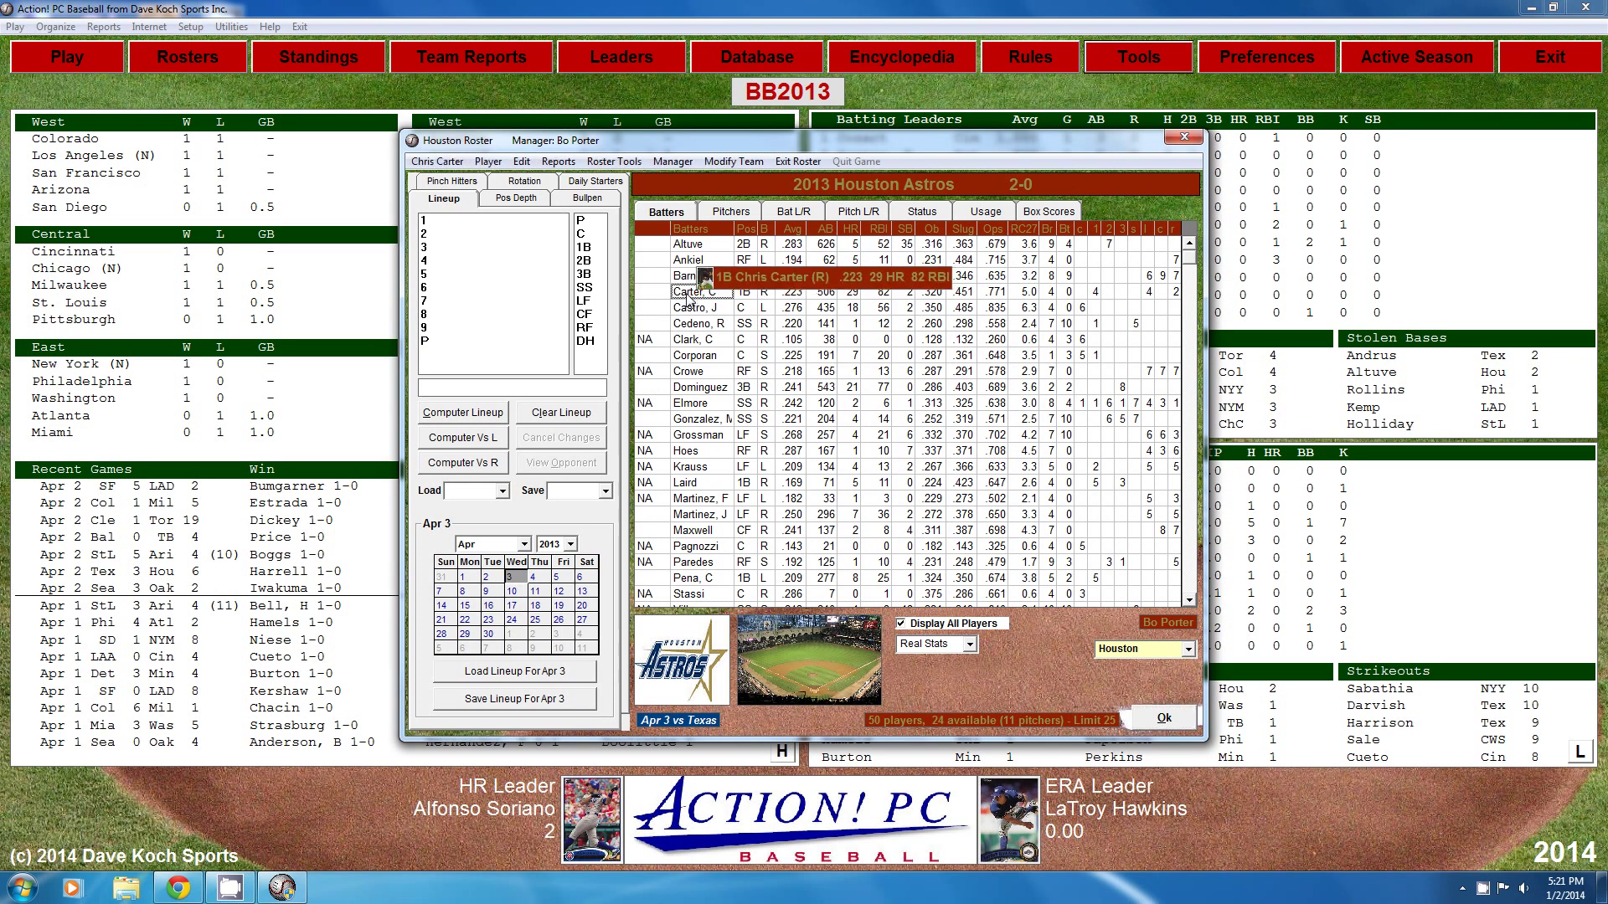
double_click(688, 293)
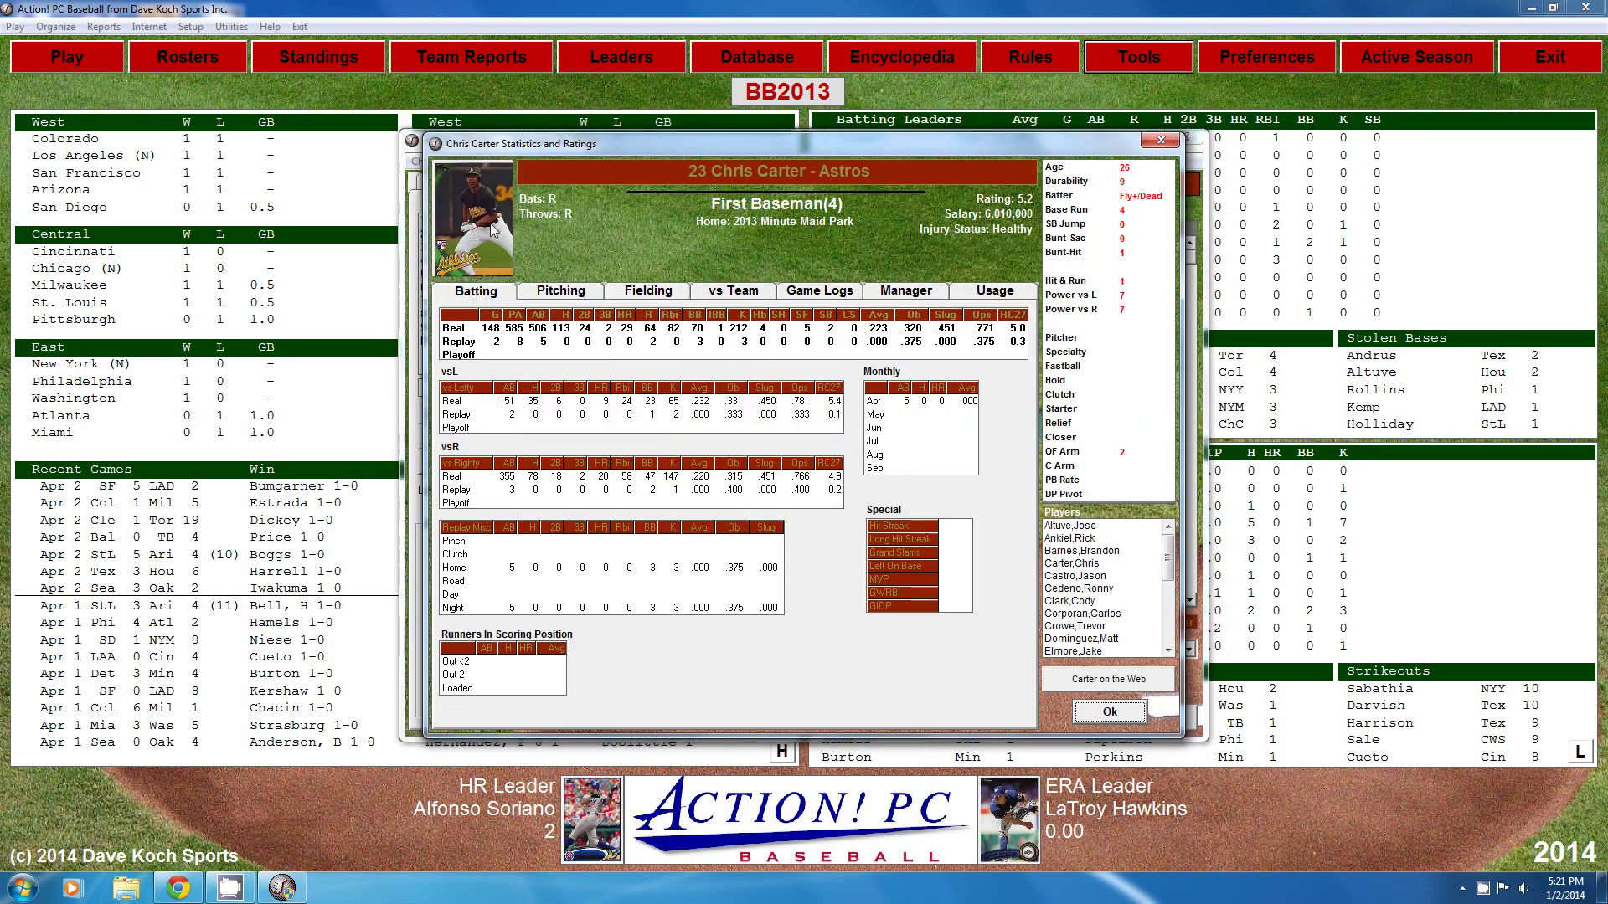
left_click(1111, 714)
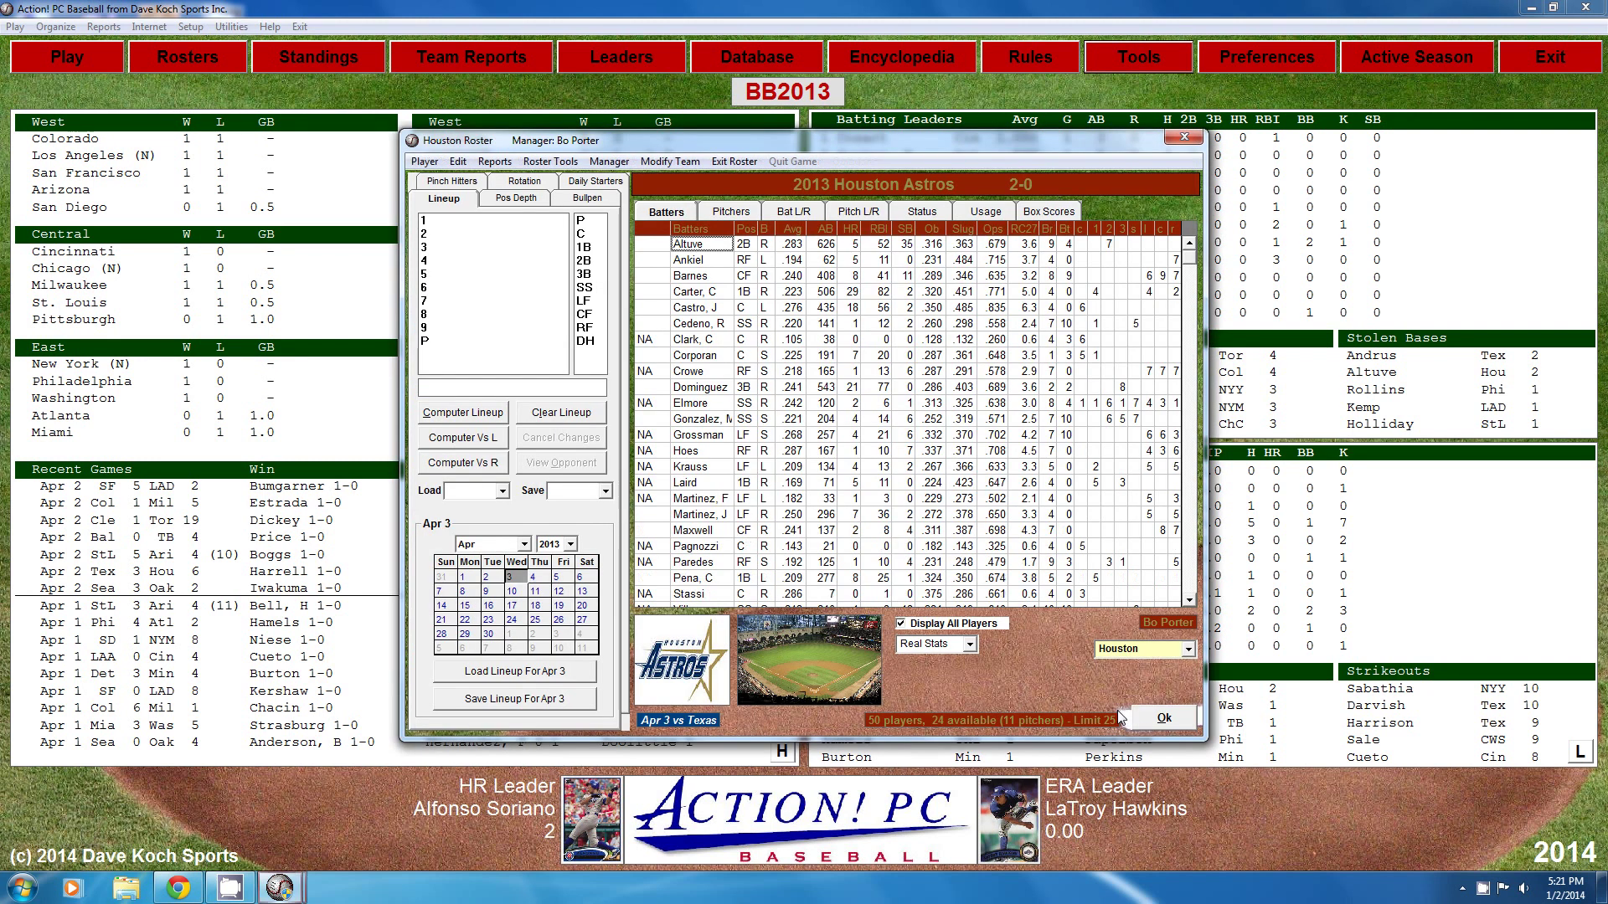
left_click(1164, 719)
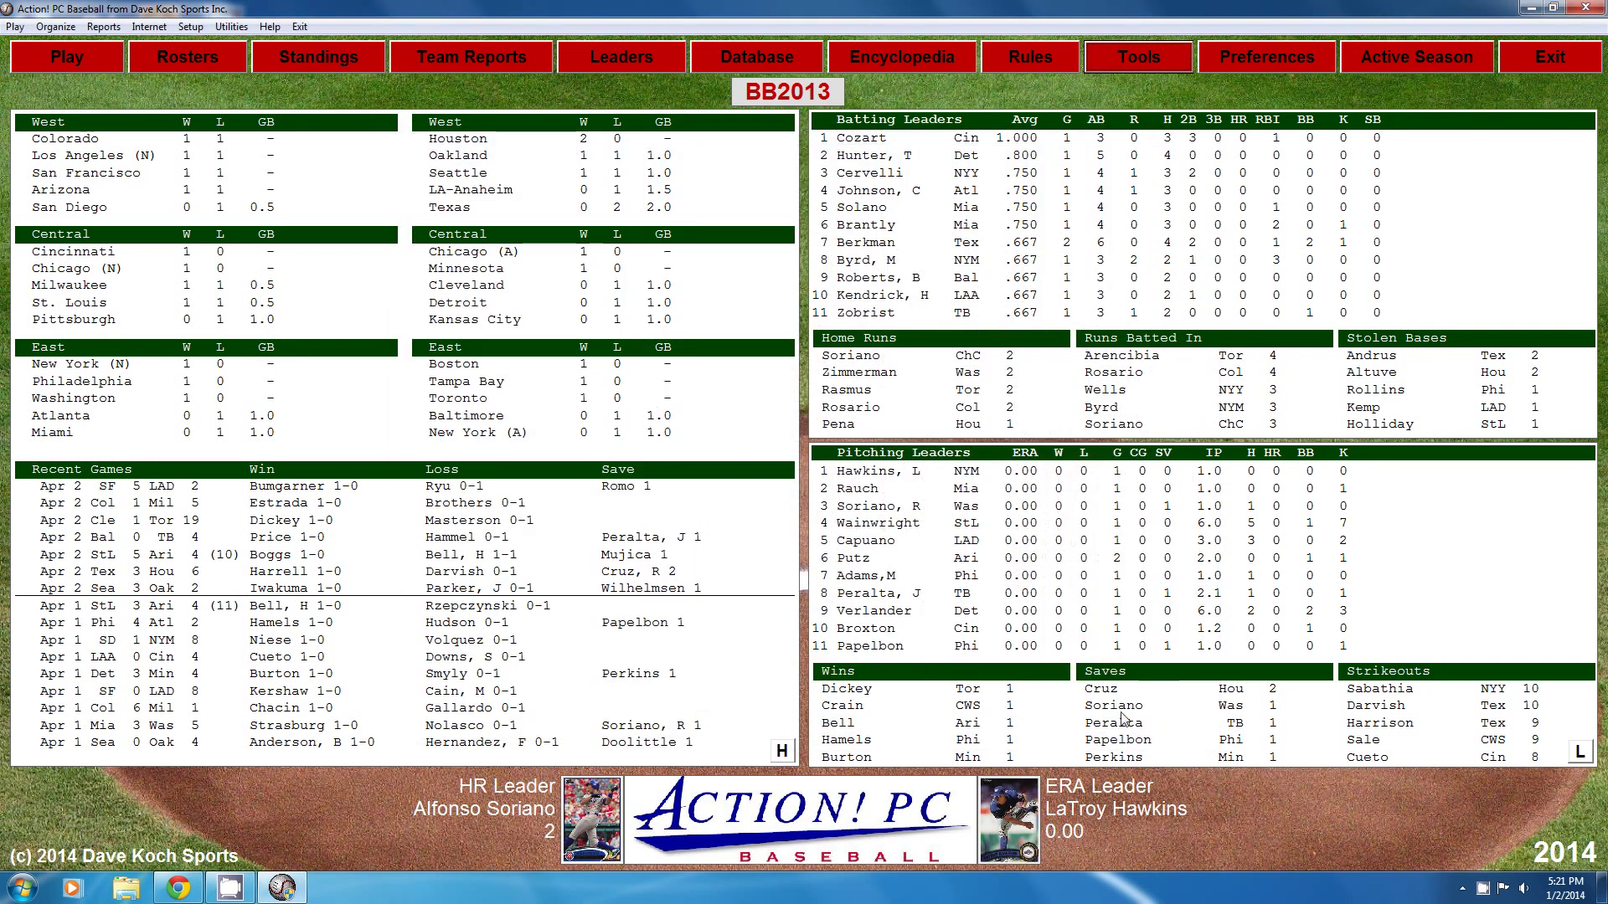
Set up an exhibition game with Boston visiting Chicago (A), using a computer manager for Boston, and proceed to the roster
left_click(23, 28)
left_click(31, 47)
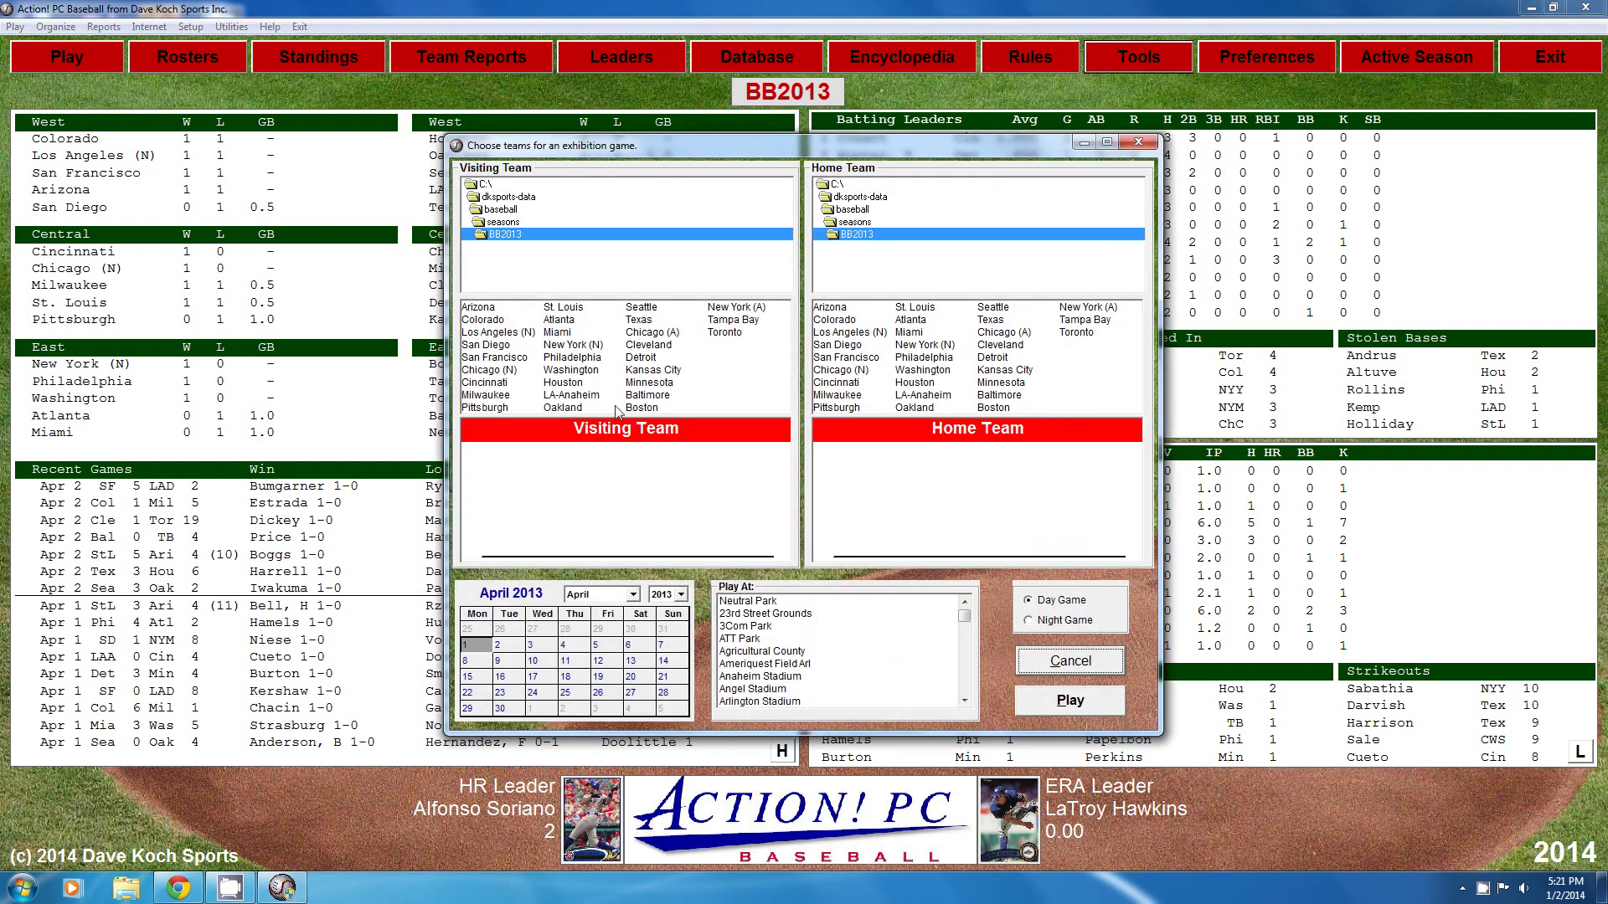
left_click(643, 408)
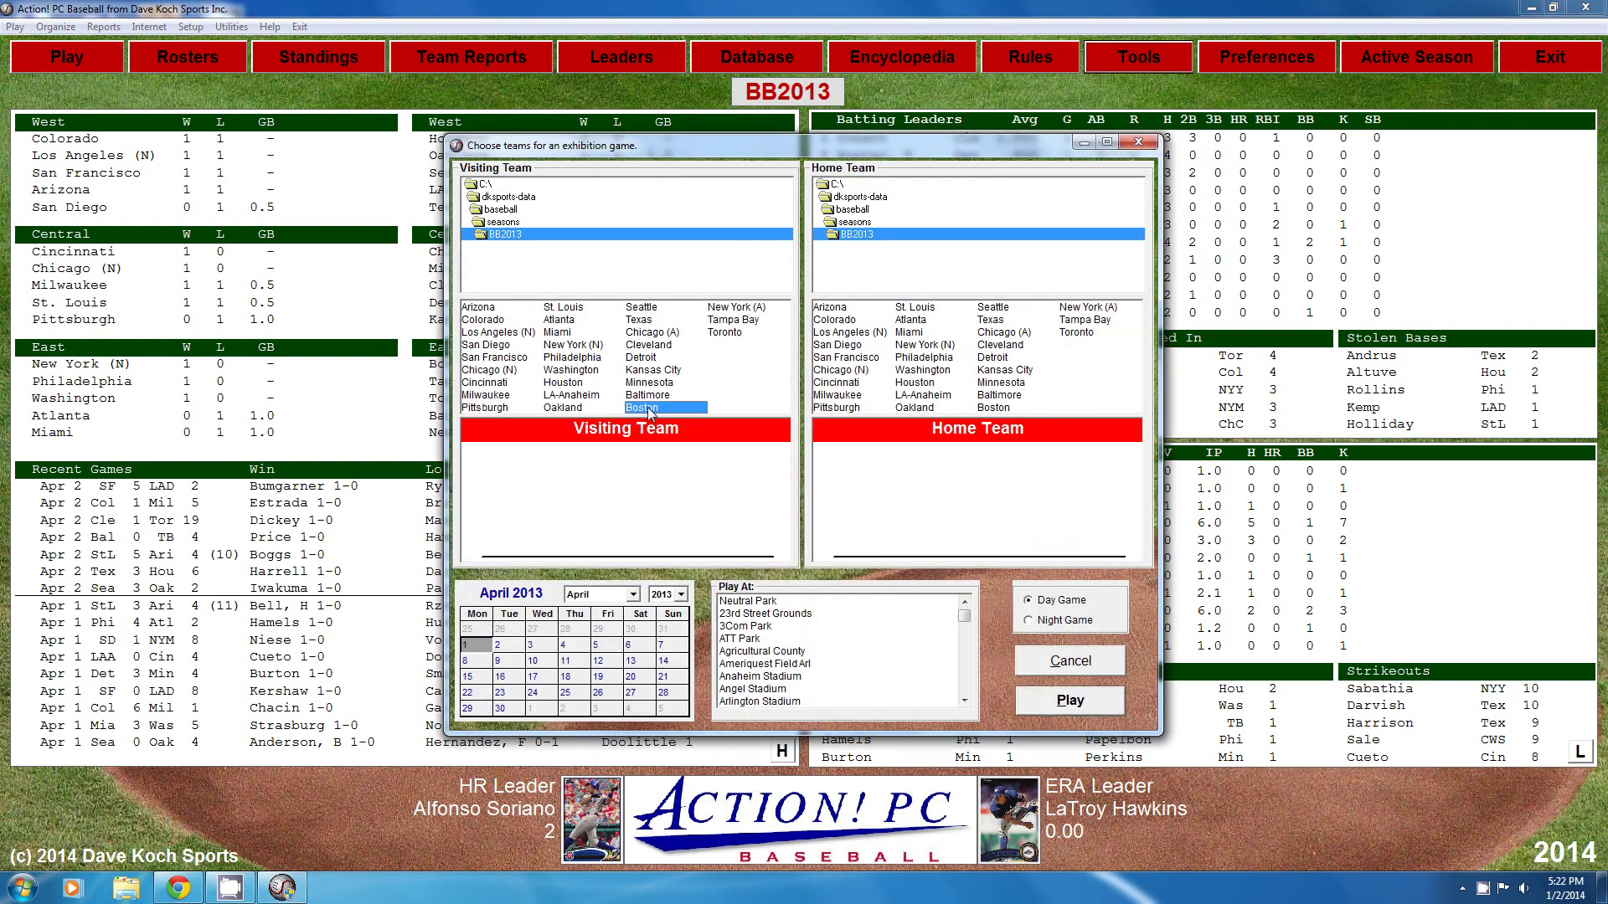
left_click(1016, 333)
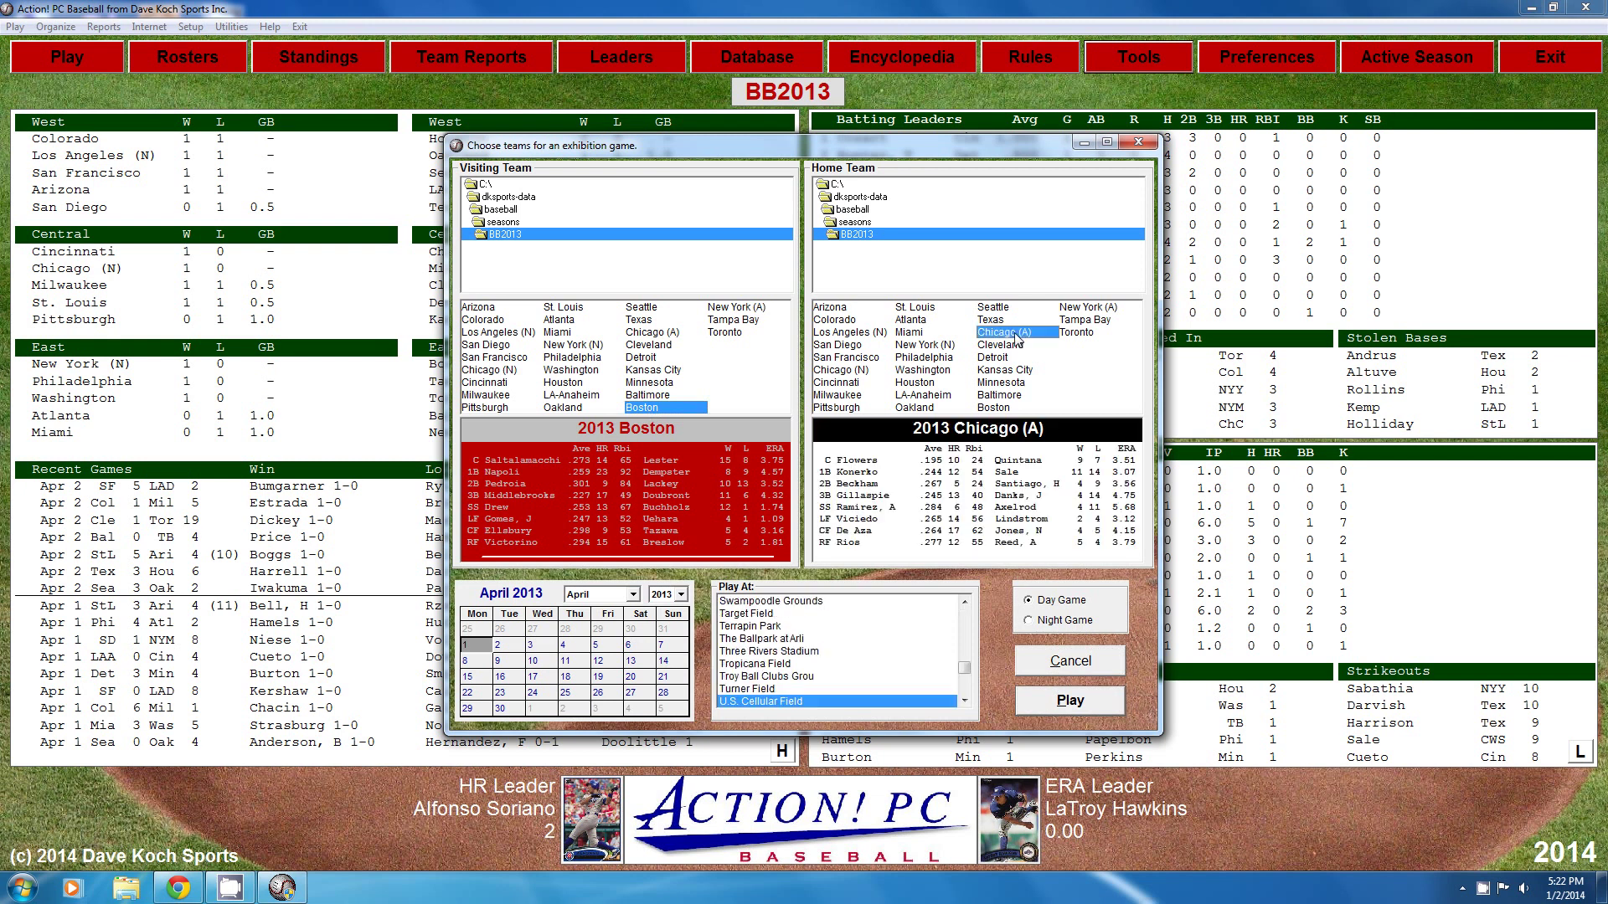
left_click(1077, 704)
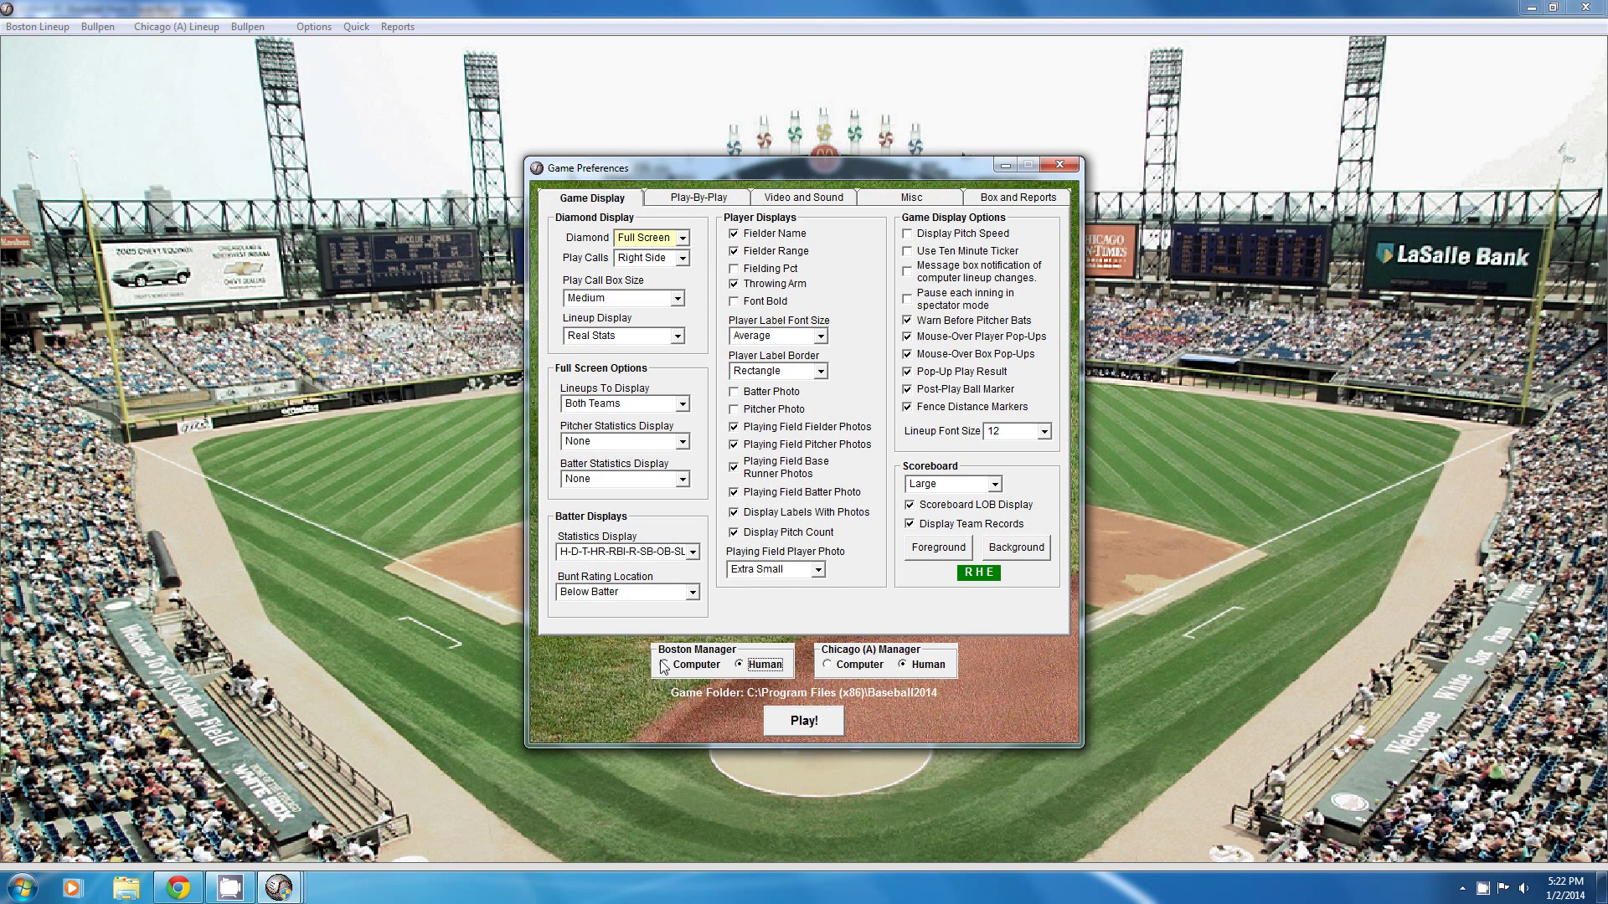
left_click(664, 666)
left_click(805, 722)
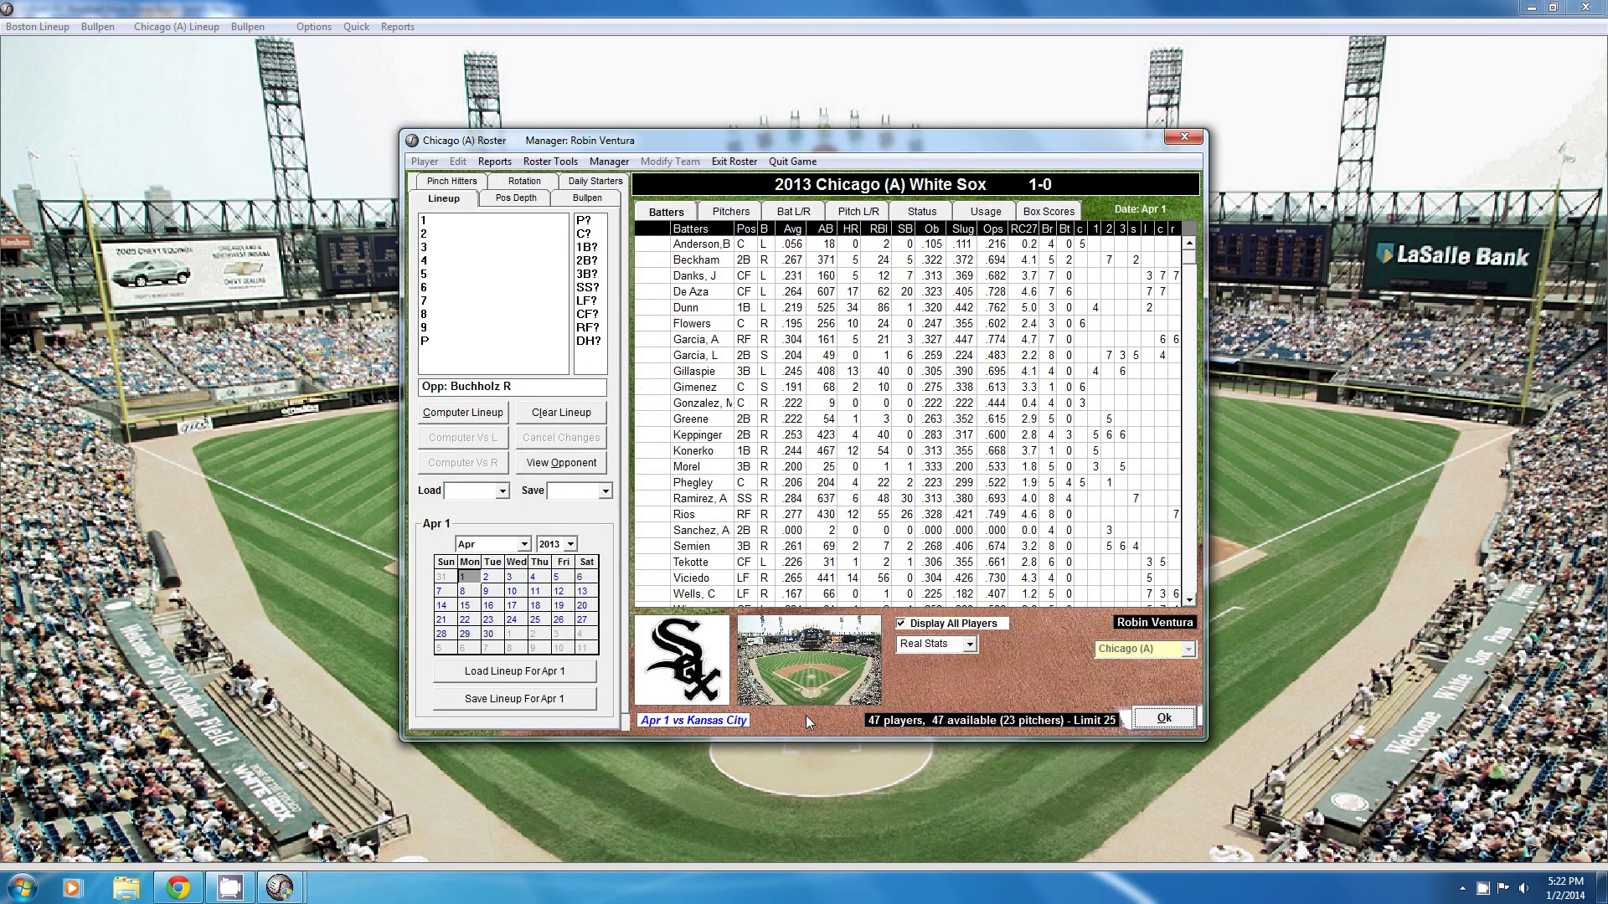
Load Chicago (A)'s lineup for Apr 1 and begin the game
left_click(515, 673)
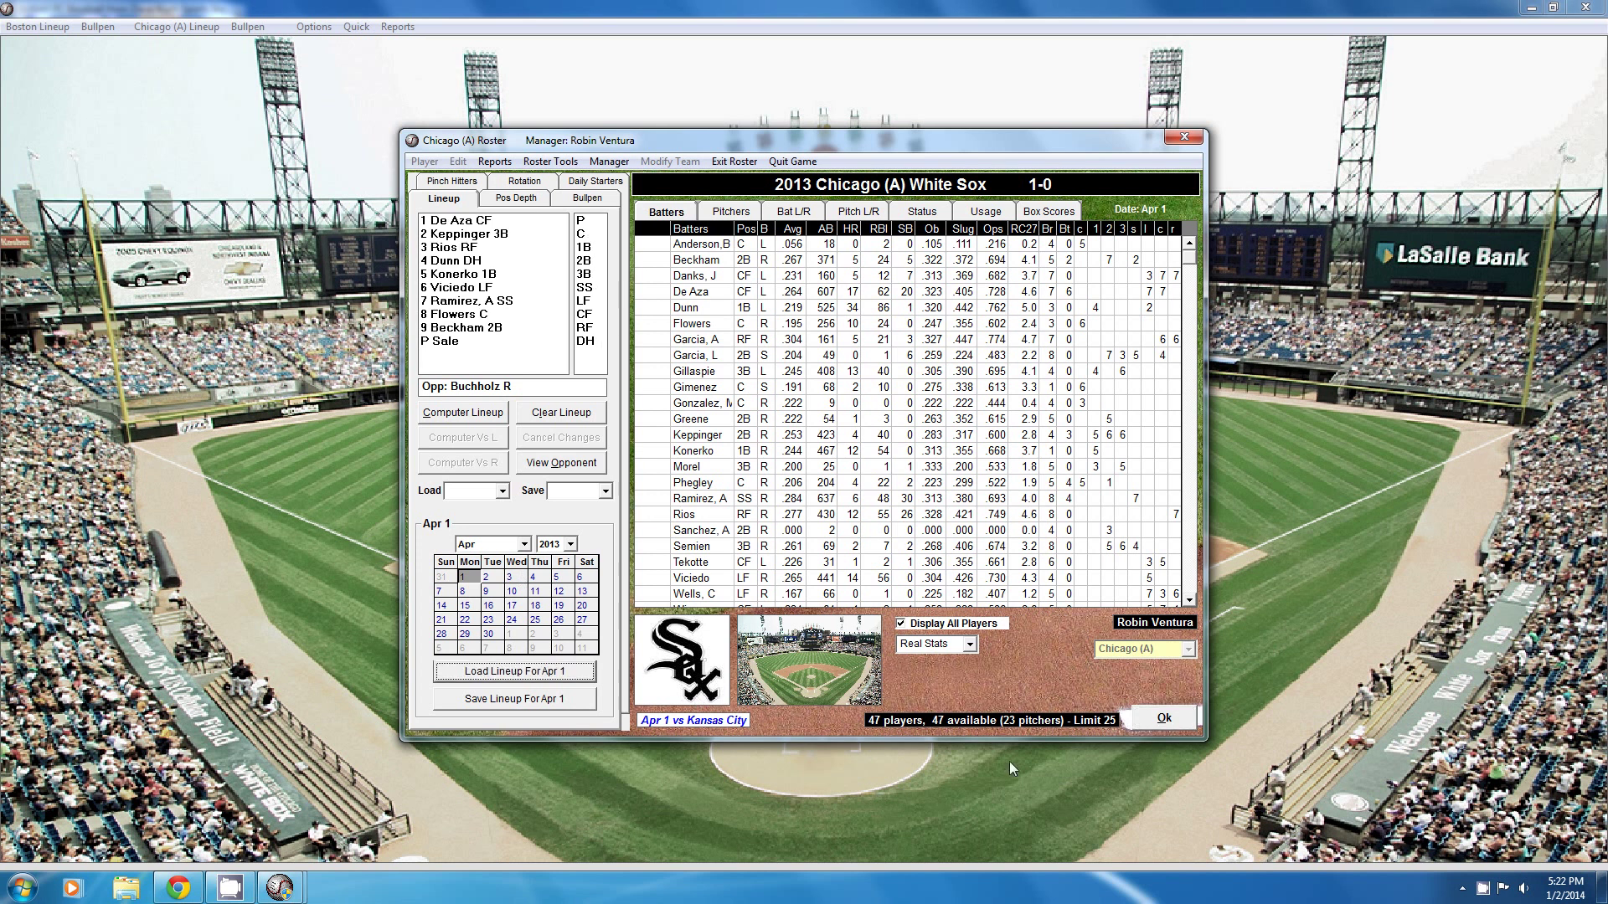
left_click(1164, 717)
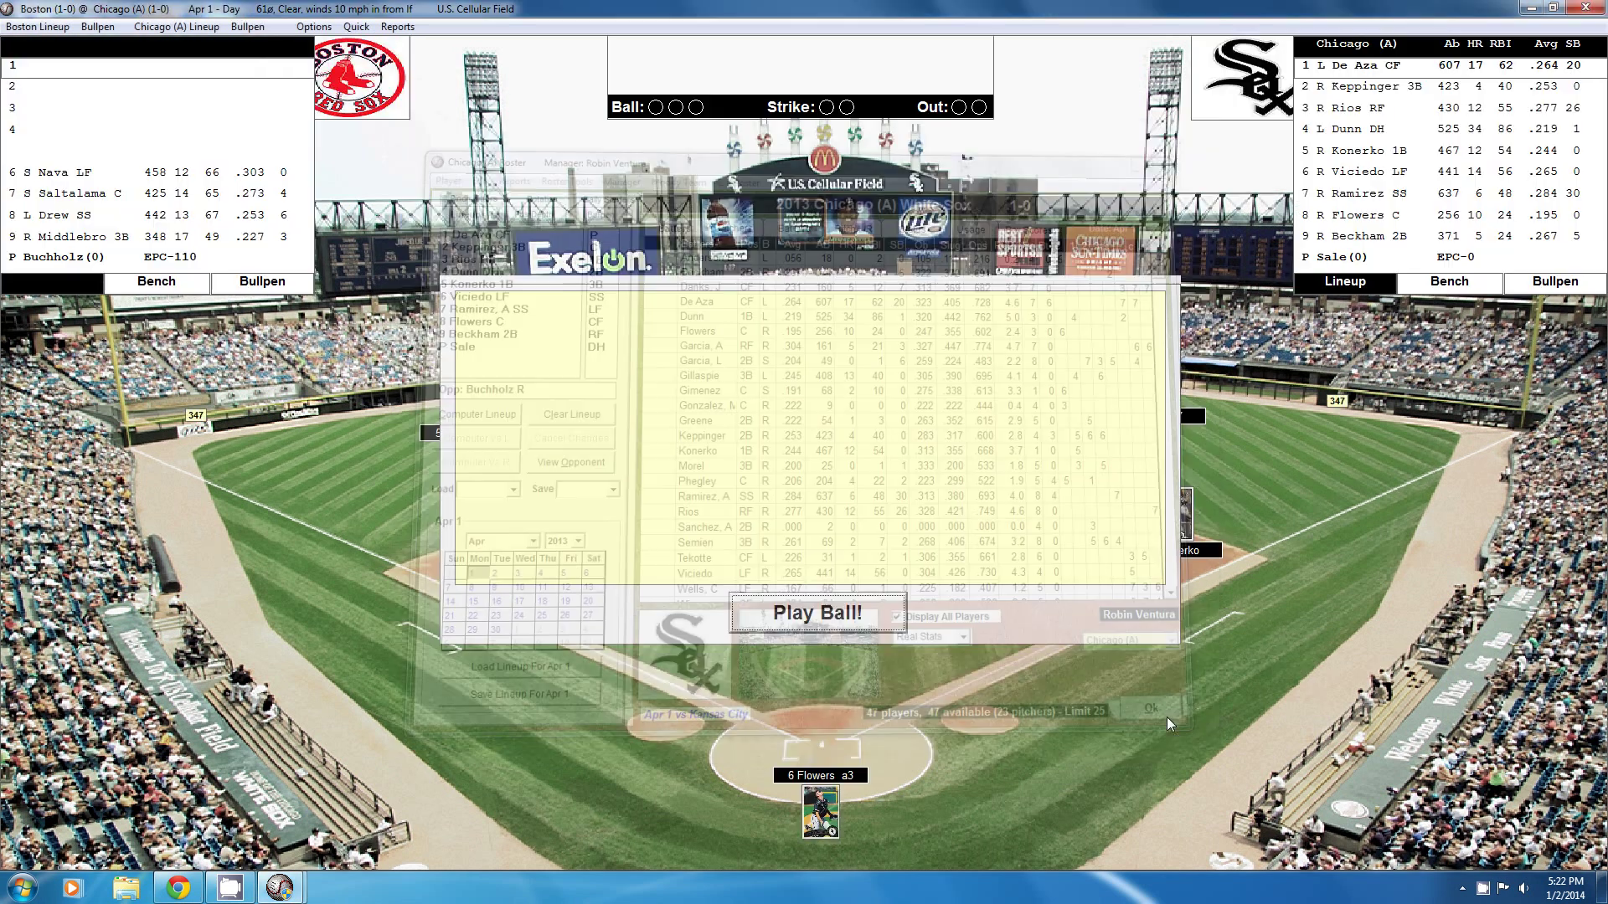
left_click(866, 624)
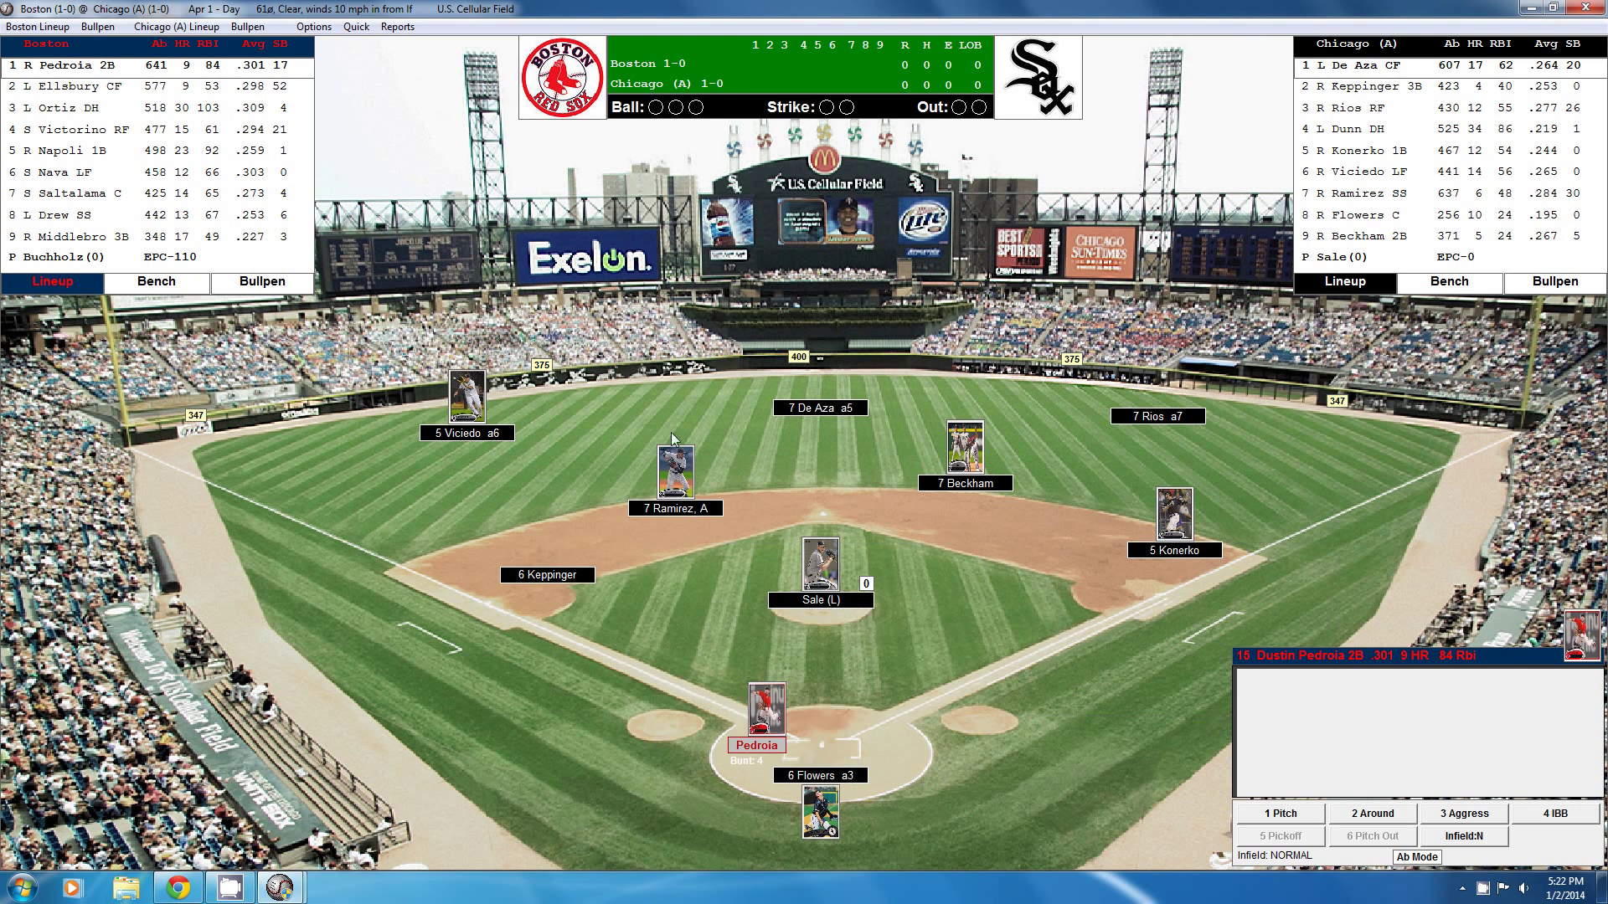
Set the Playing Field Player Photo size to Medium in the game preferences and return to the game
left_click(314, 26)
left_click(343, 47)
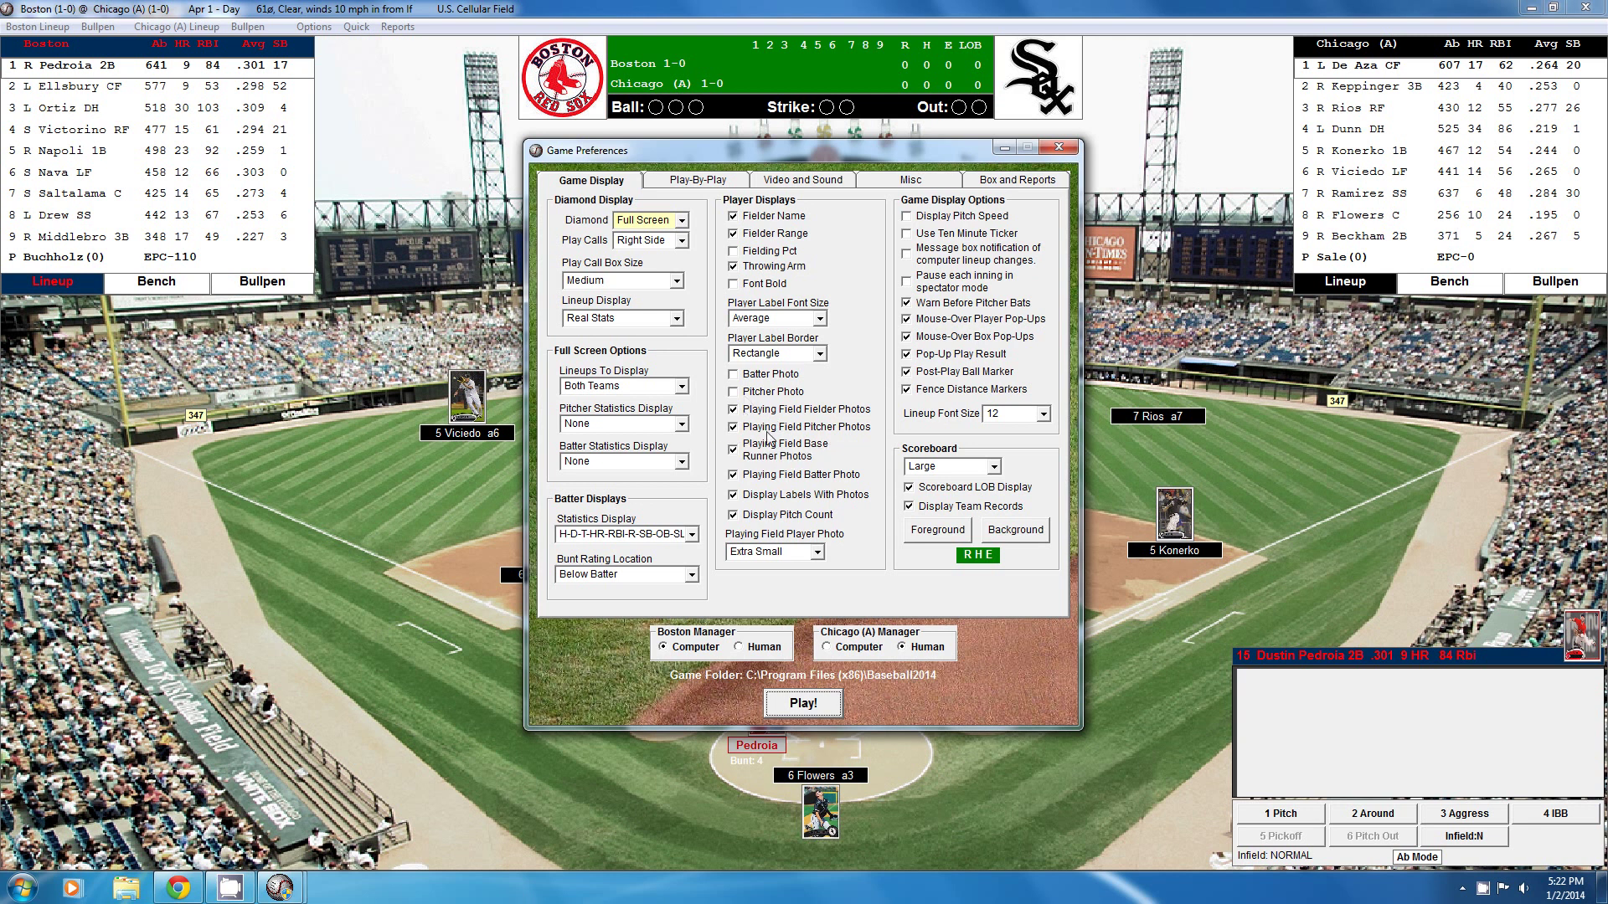
left_click(814, 554)
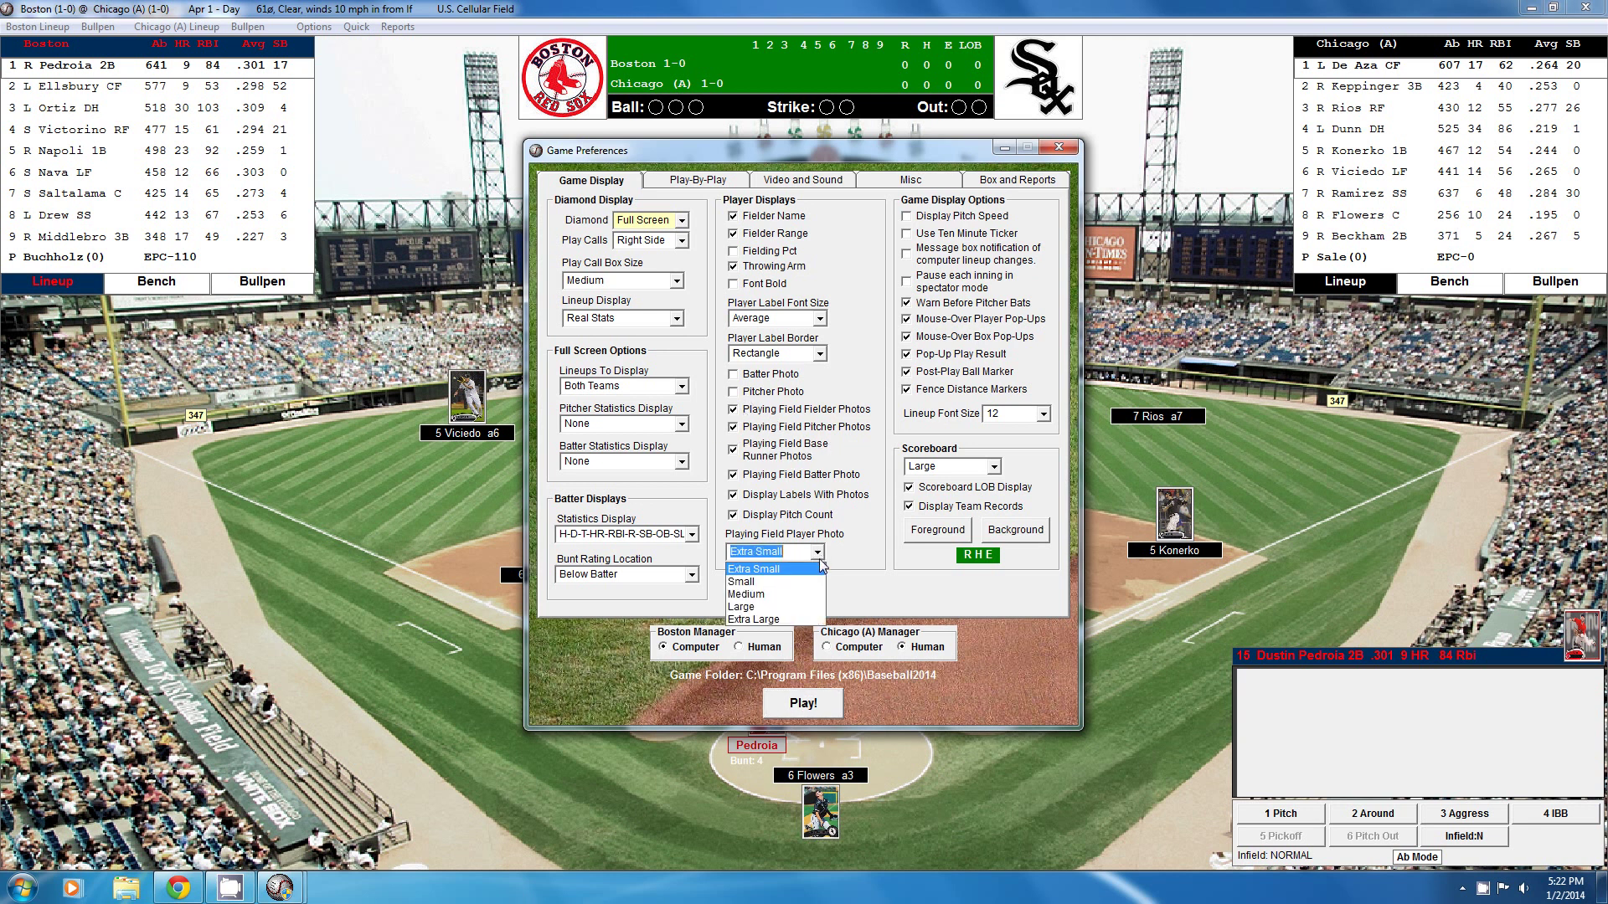
left_click(864, 587)
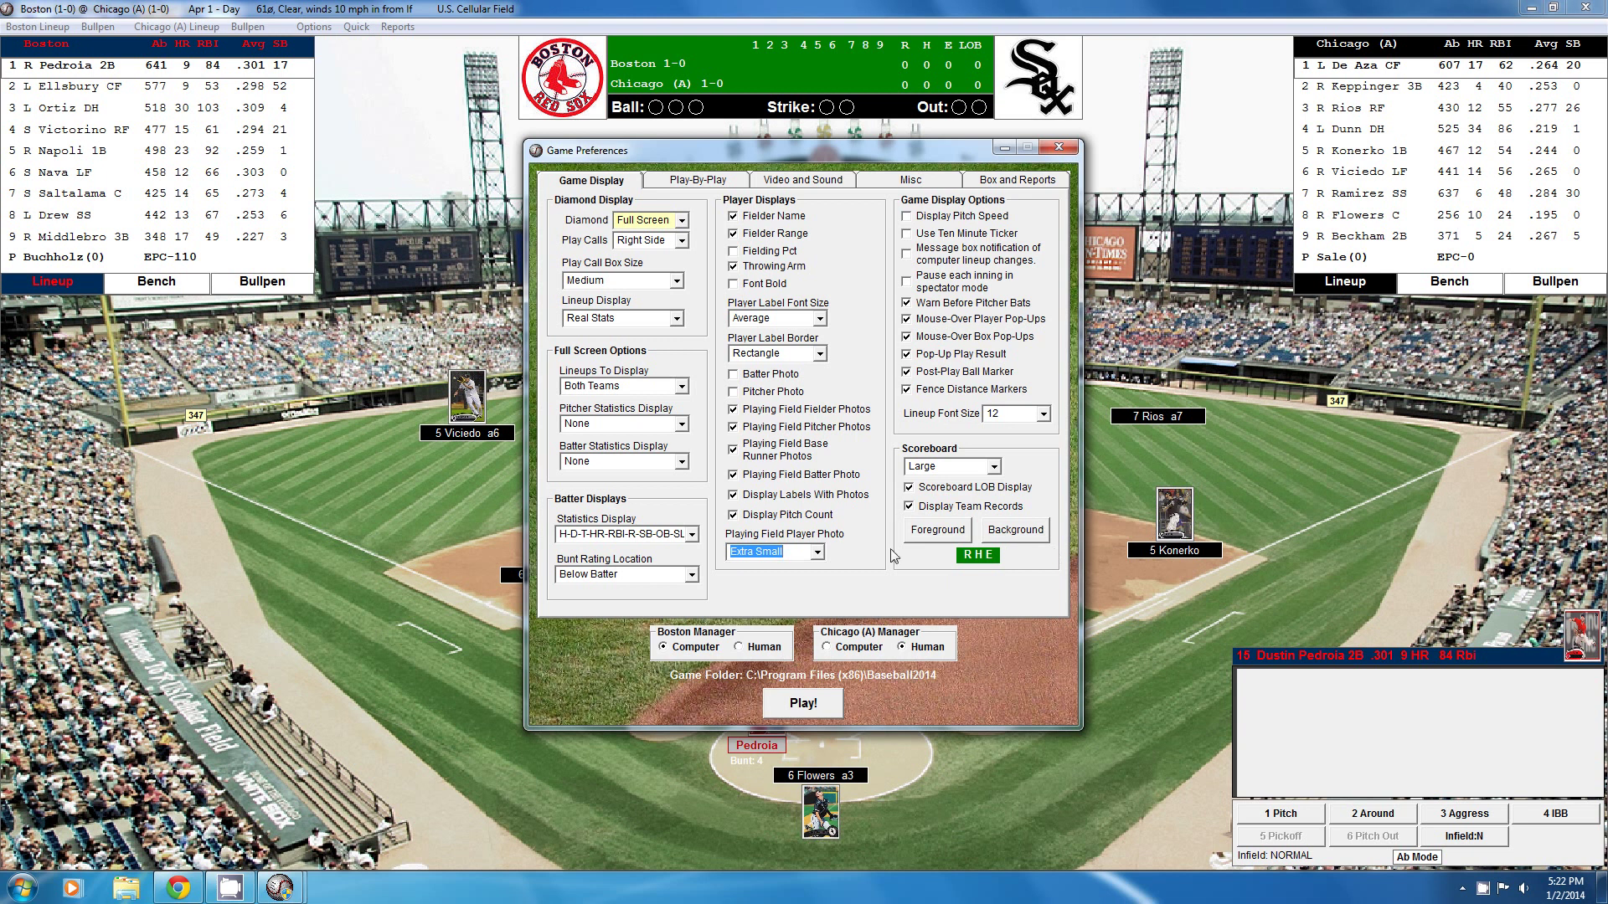
left_click(810, 553)
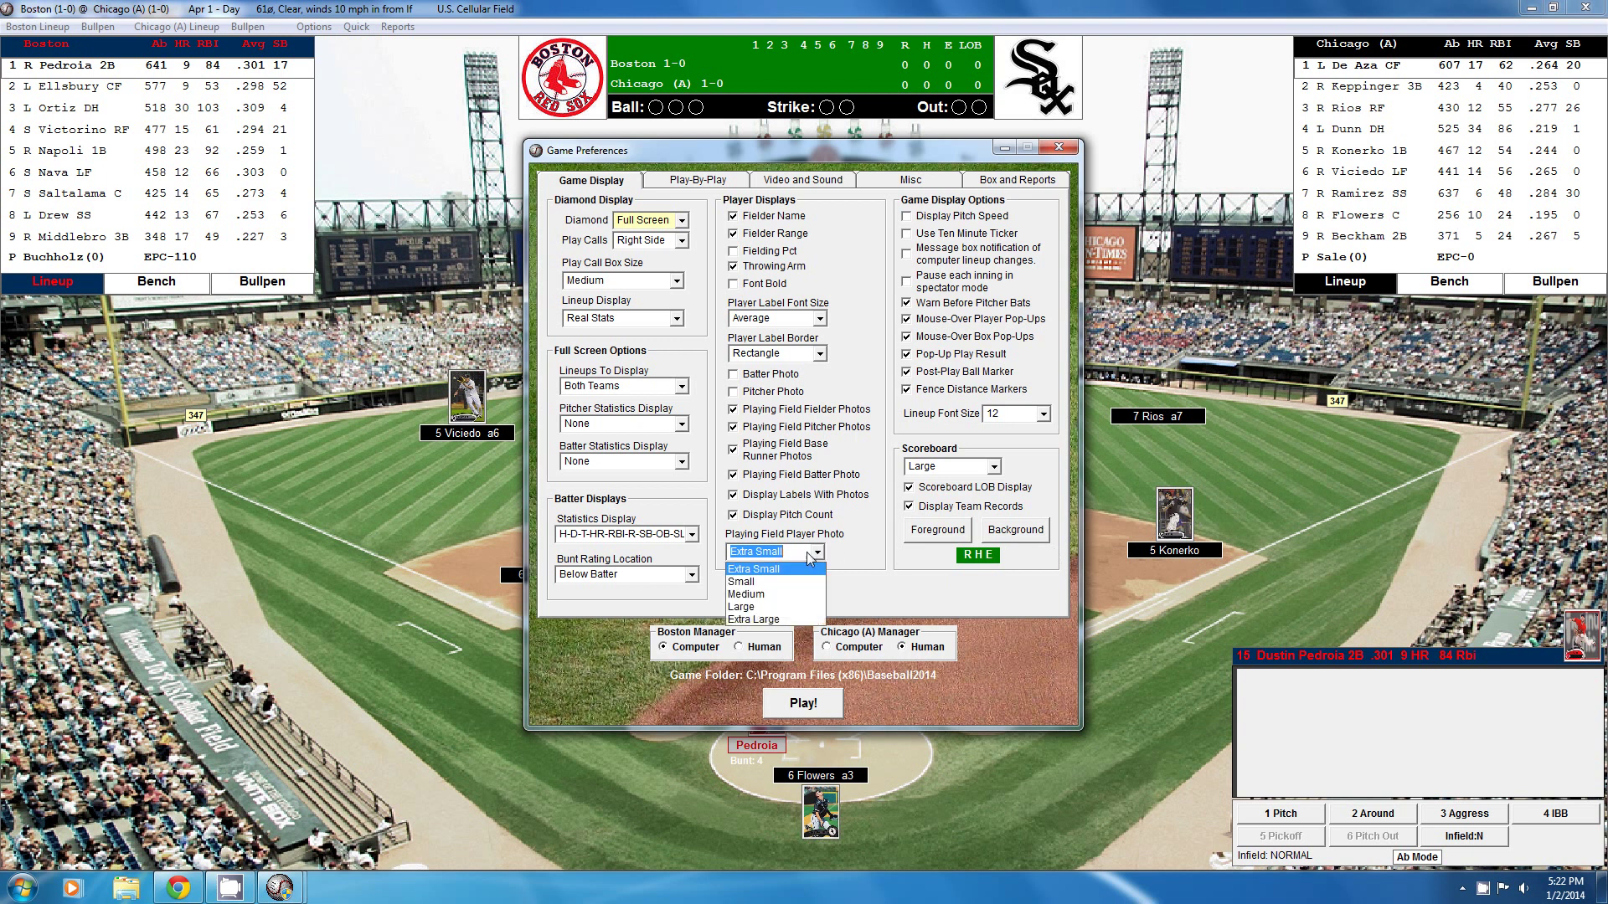
left_click(776, 592)
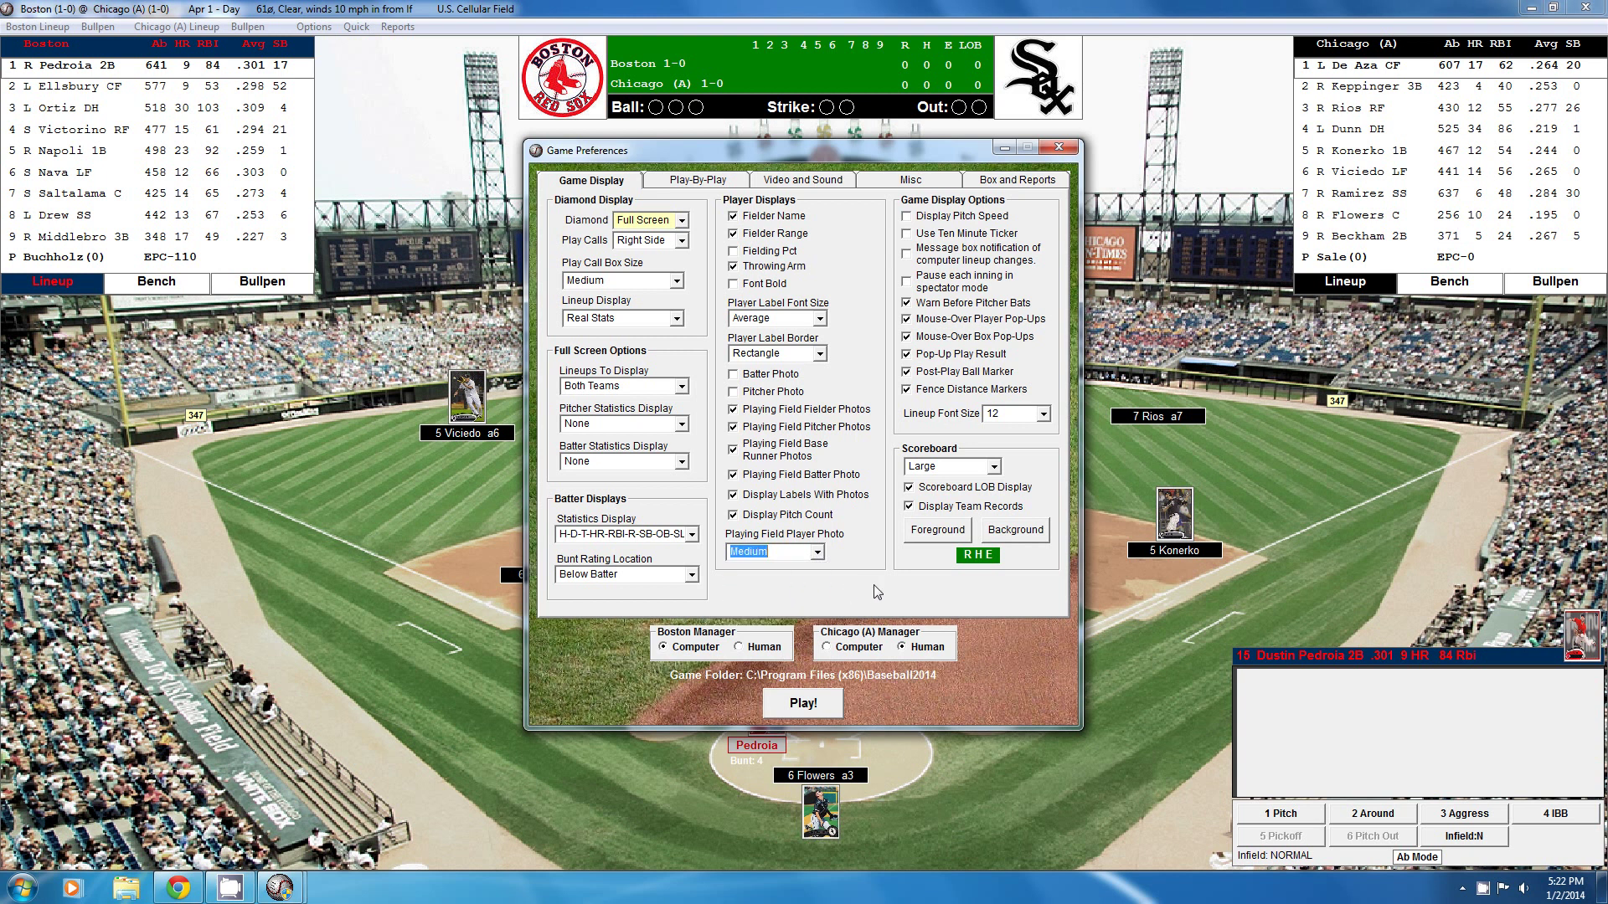
left_click(811, 705)
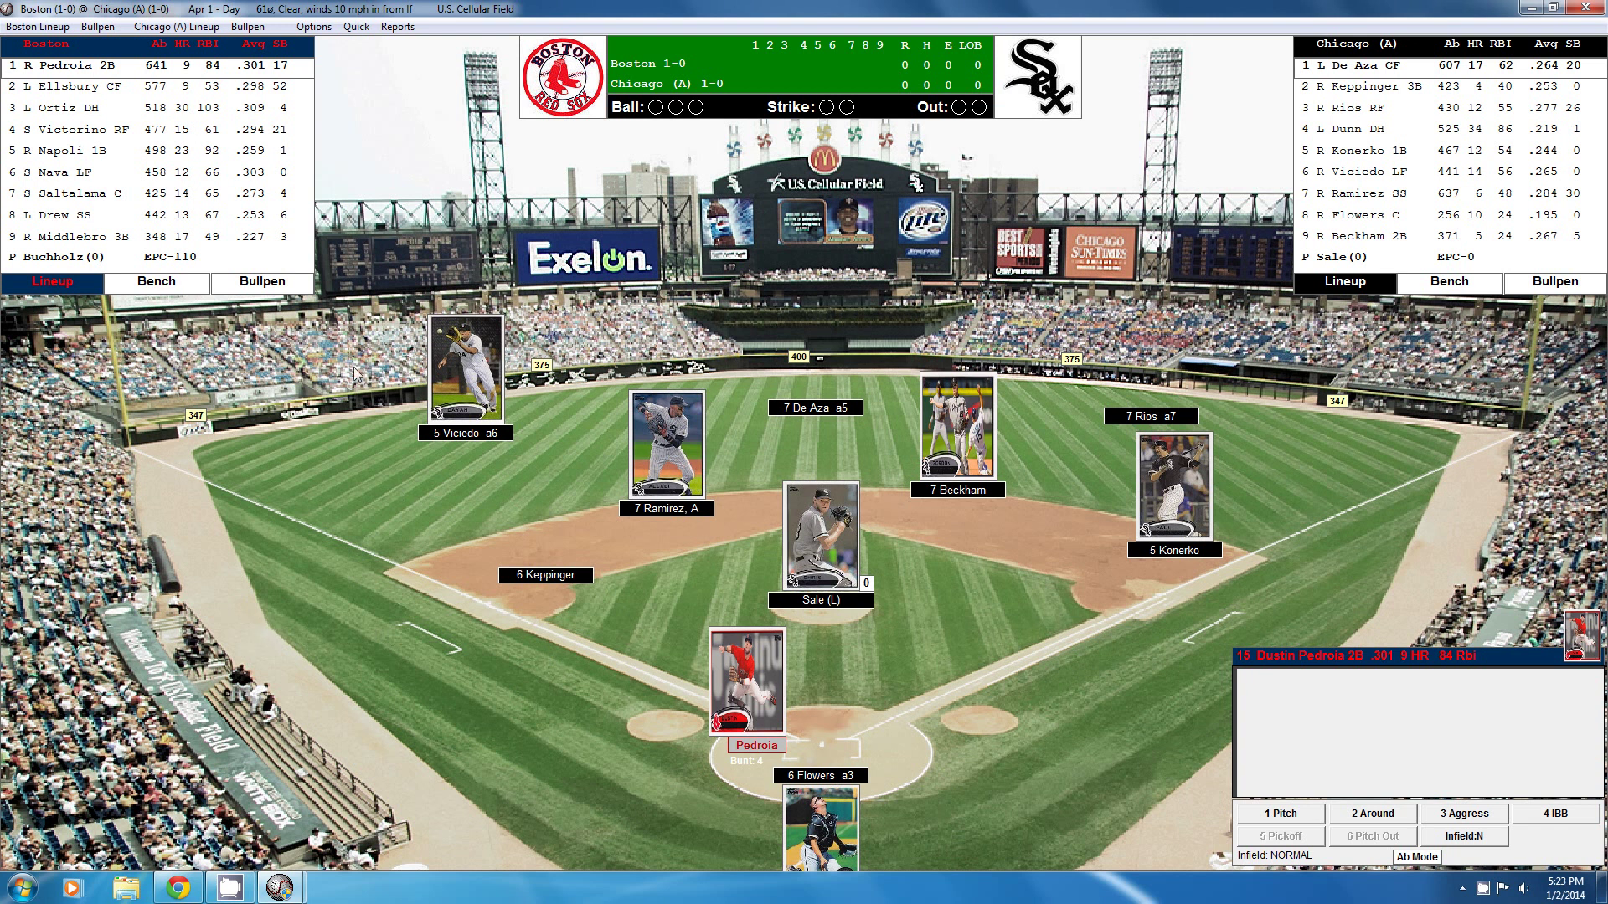
Set the Playing Field Player Photo size to Small in the game preferences and resume play
left_click(322, 27)
left_click(330, 48)
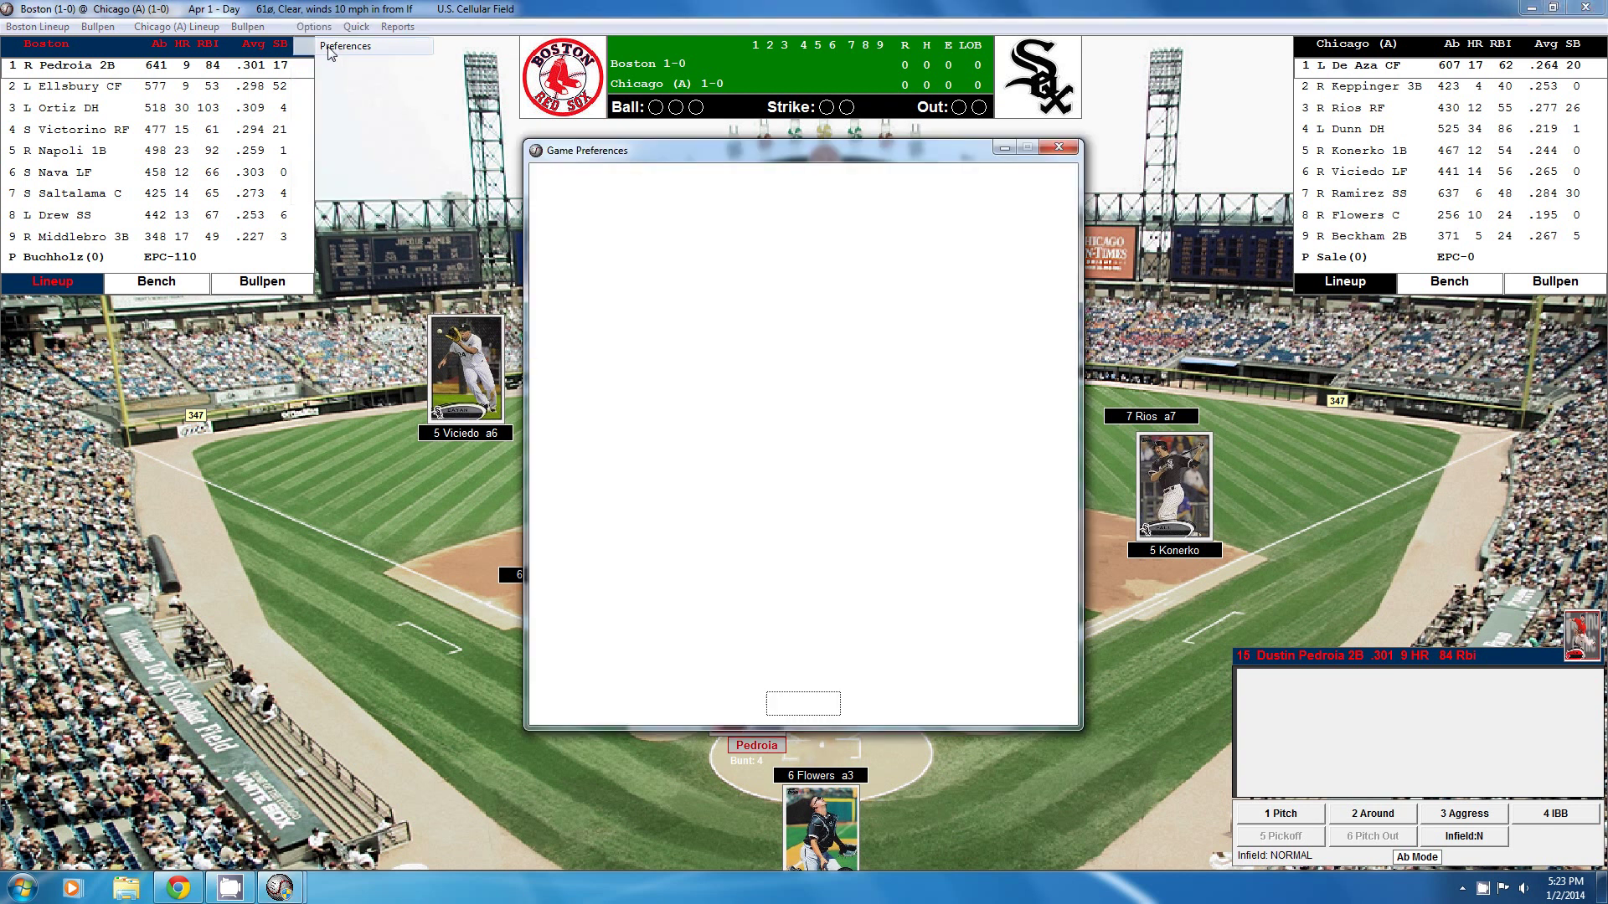
left_click(817, 552)
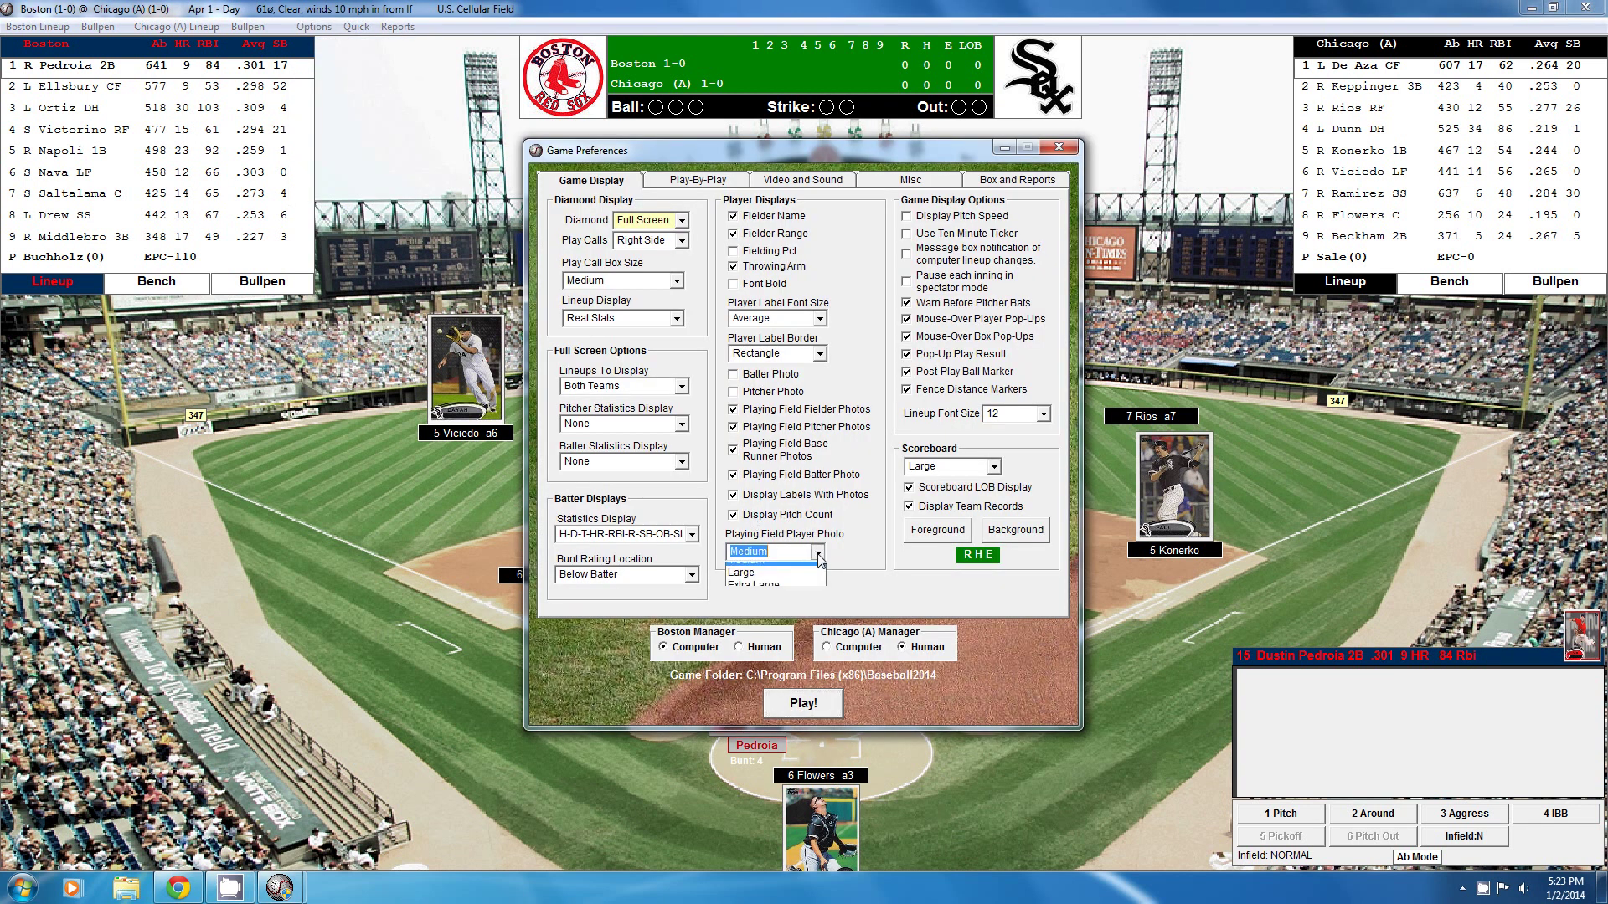
left_click(754, 566)
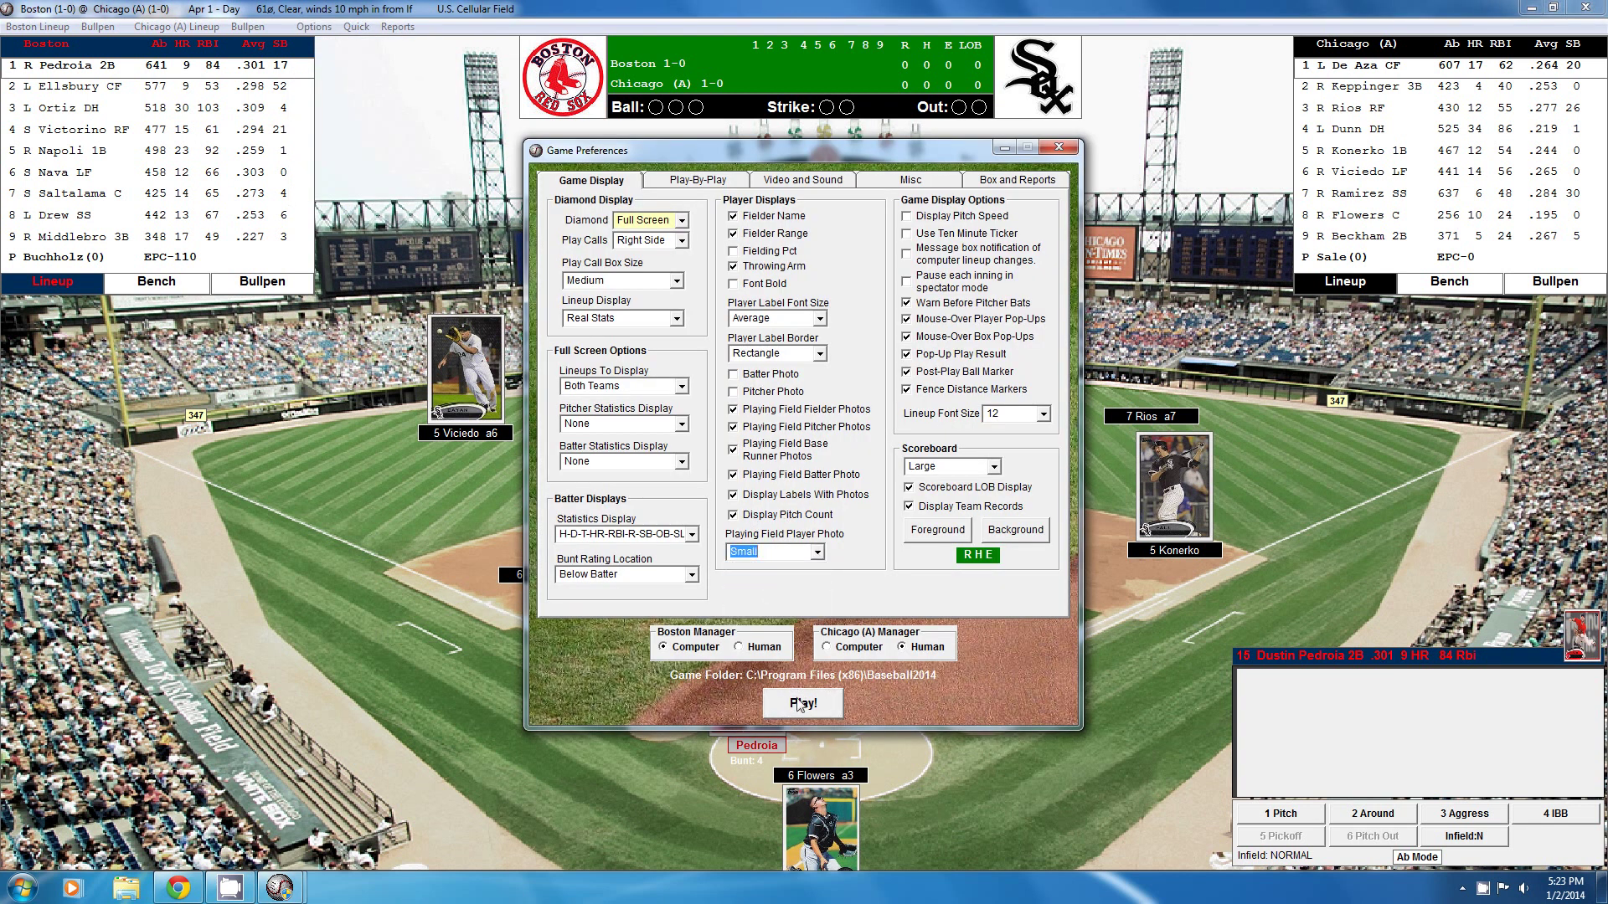
left_click(799, 705)
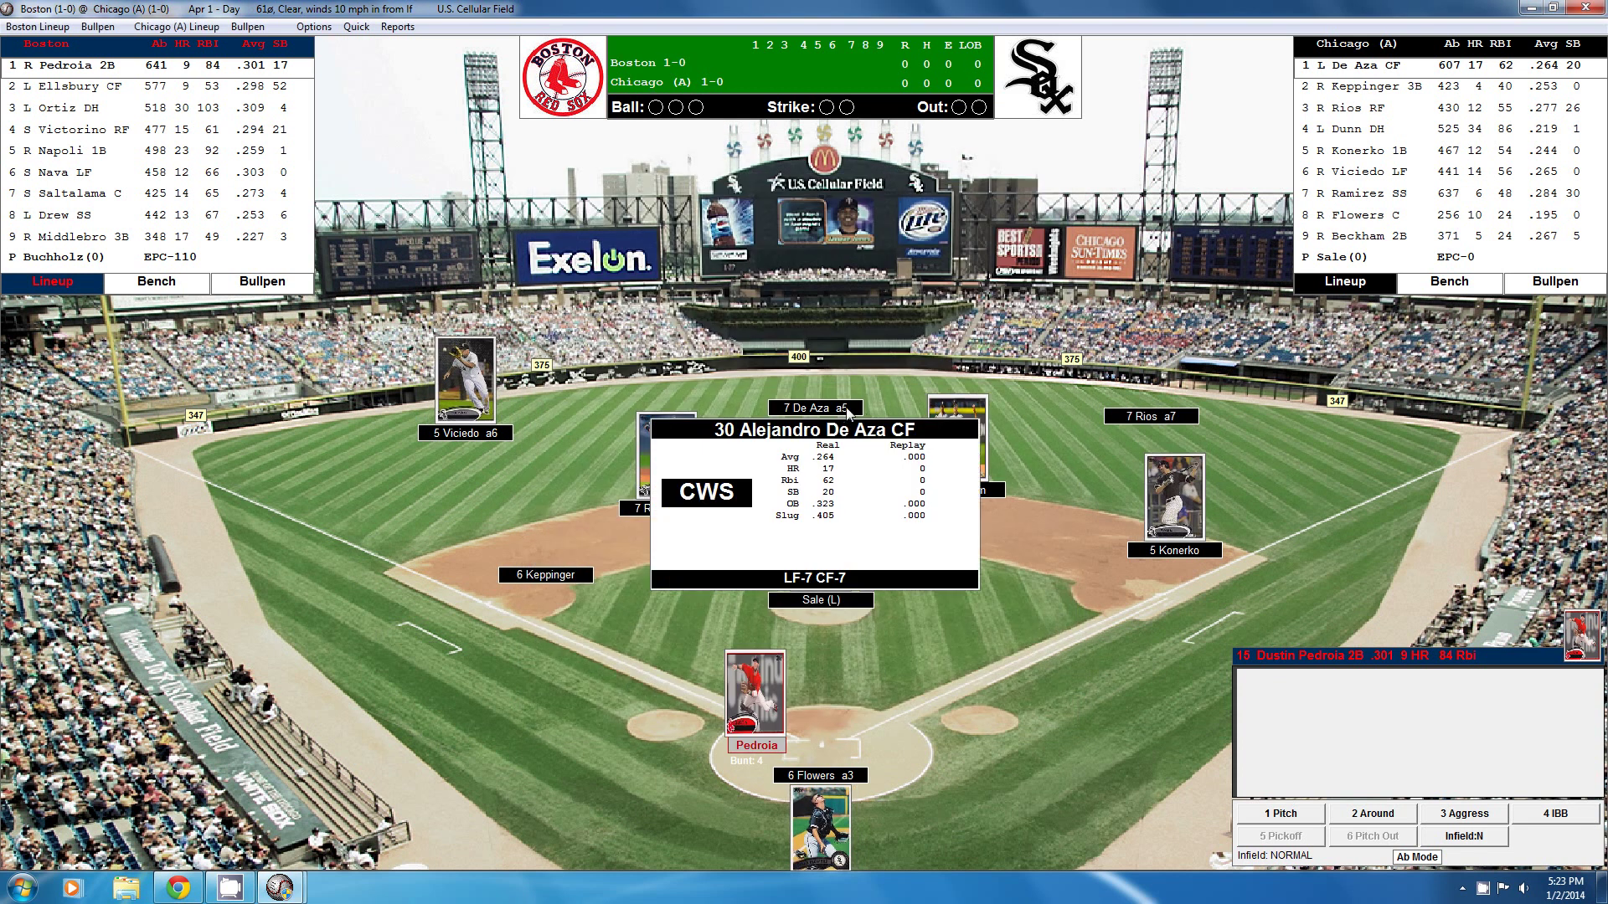
Pitch to Boston's first two batters, Pedroia and Ellsbury, to check the batter photos, and end the game in progress
mouse_move(1148, 425)
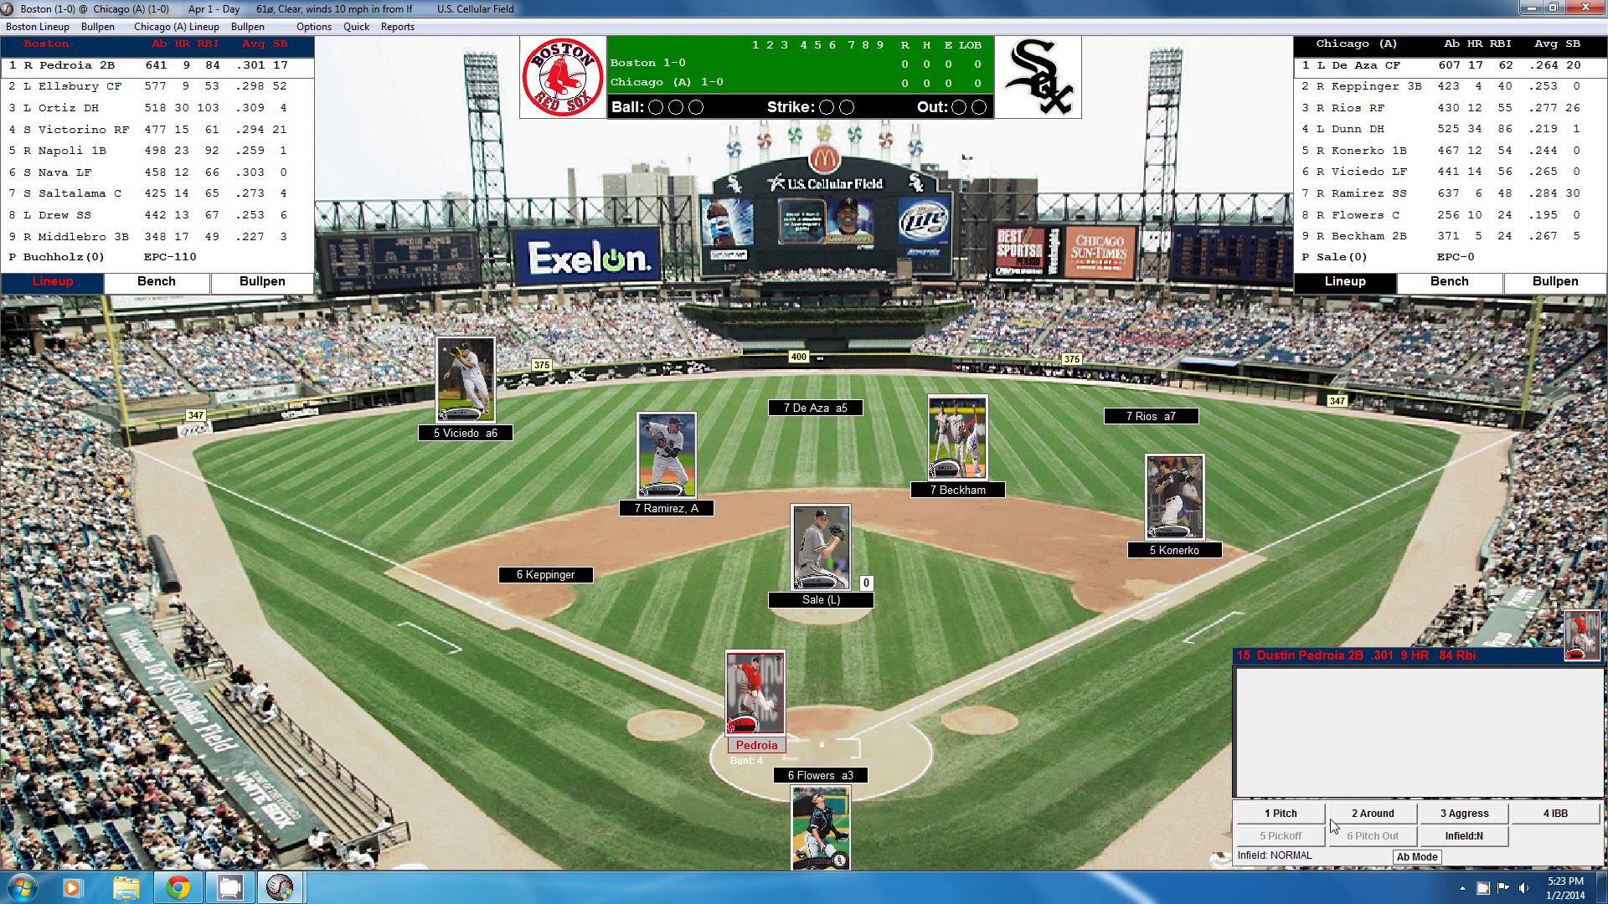
left_click(1286, 818)
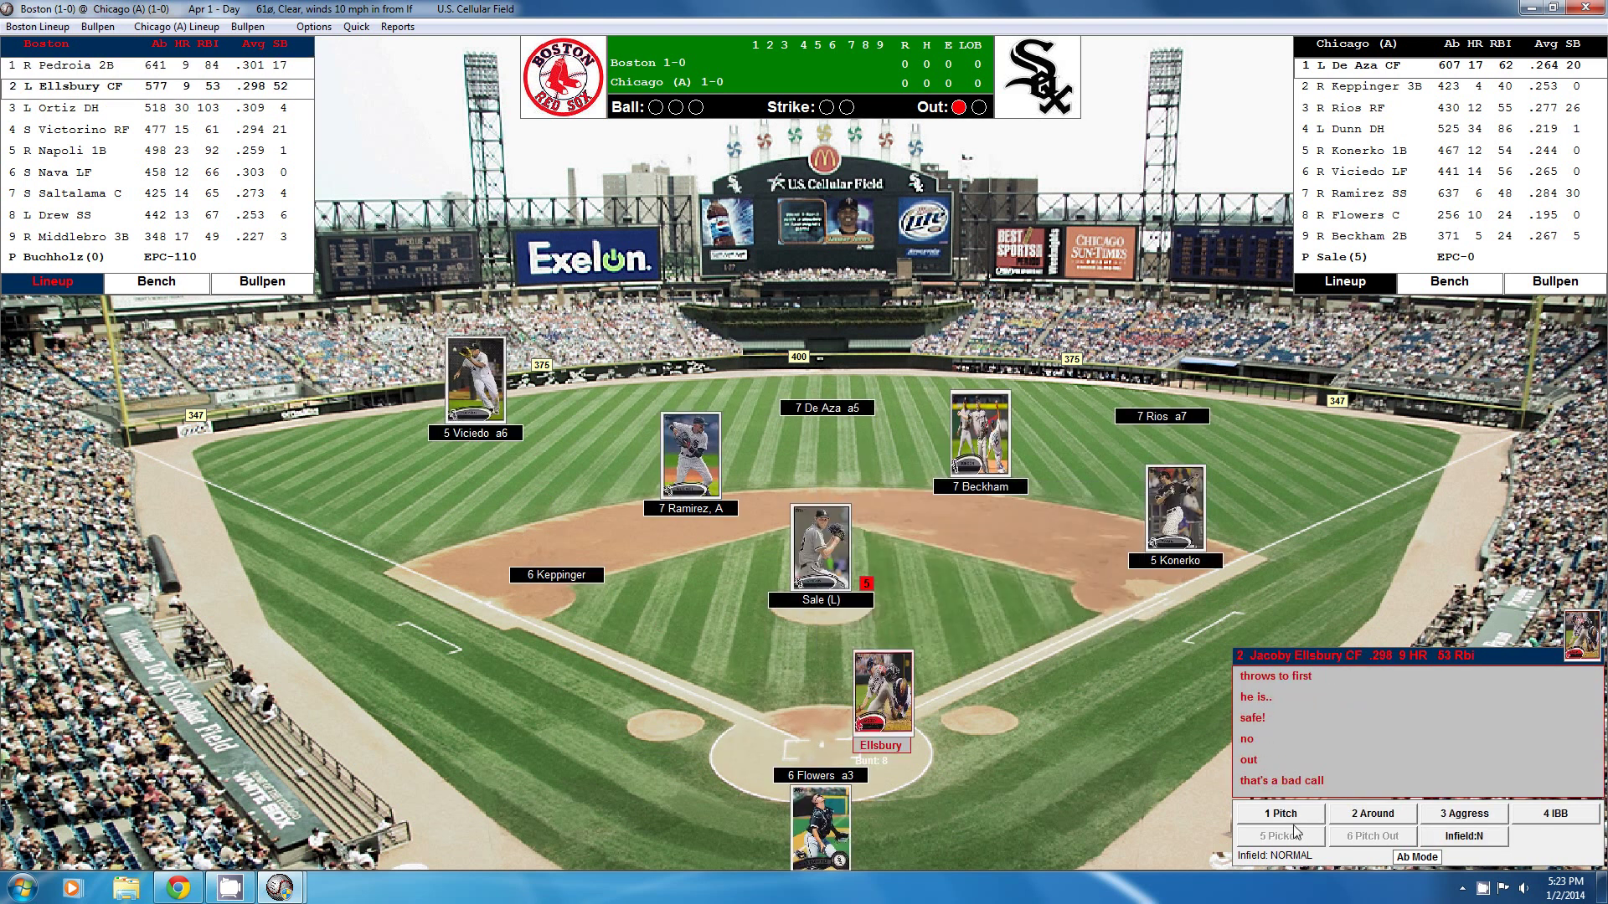
mouse_move(846, 677)
left_click(1305, 814)
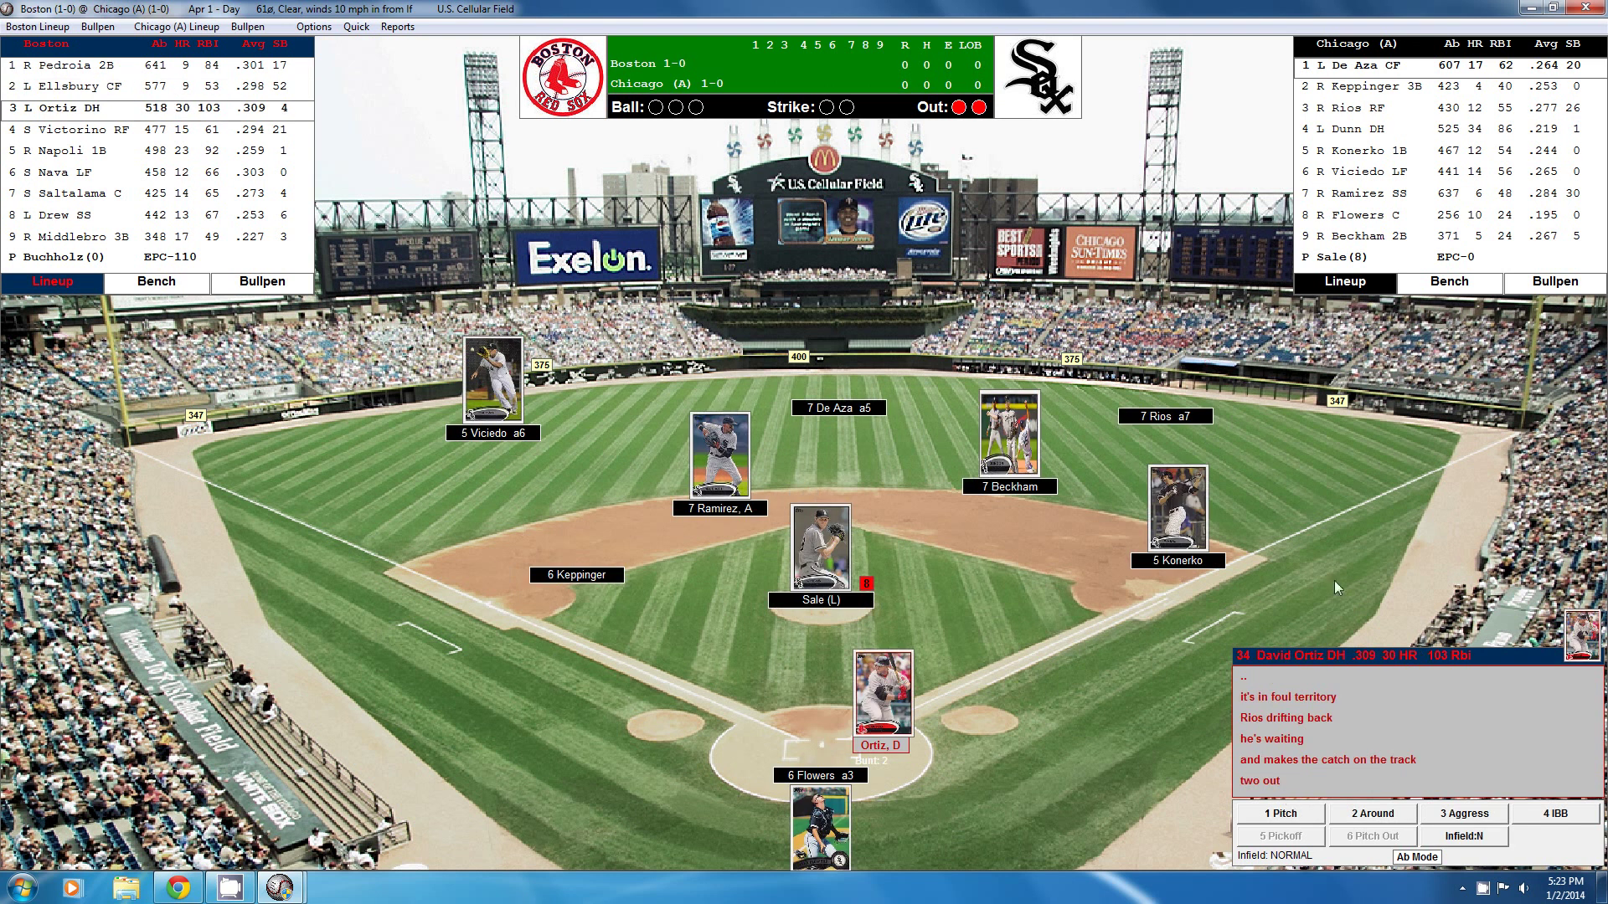
left_click(1585, 8)
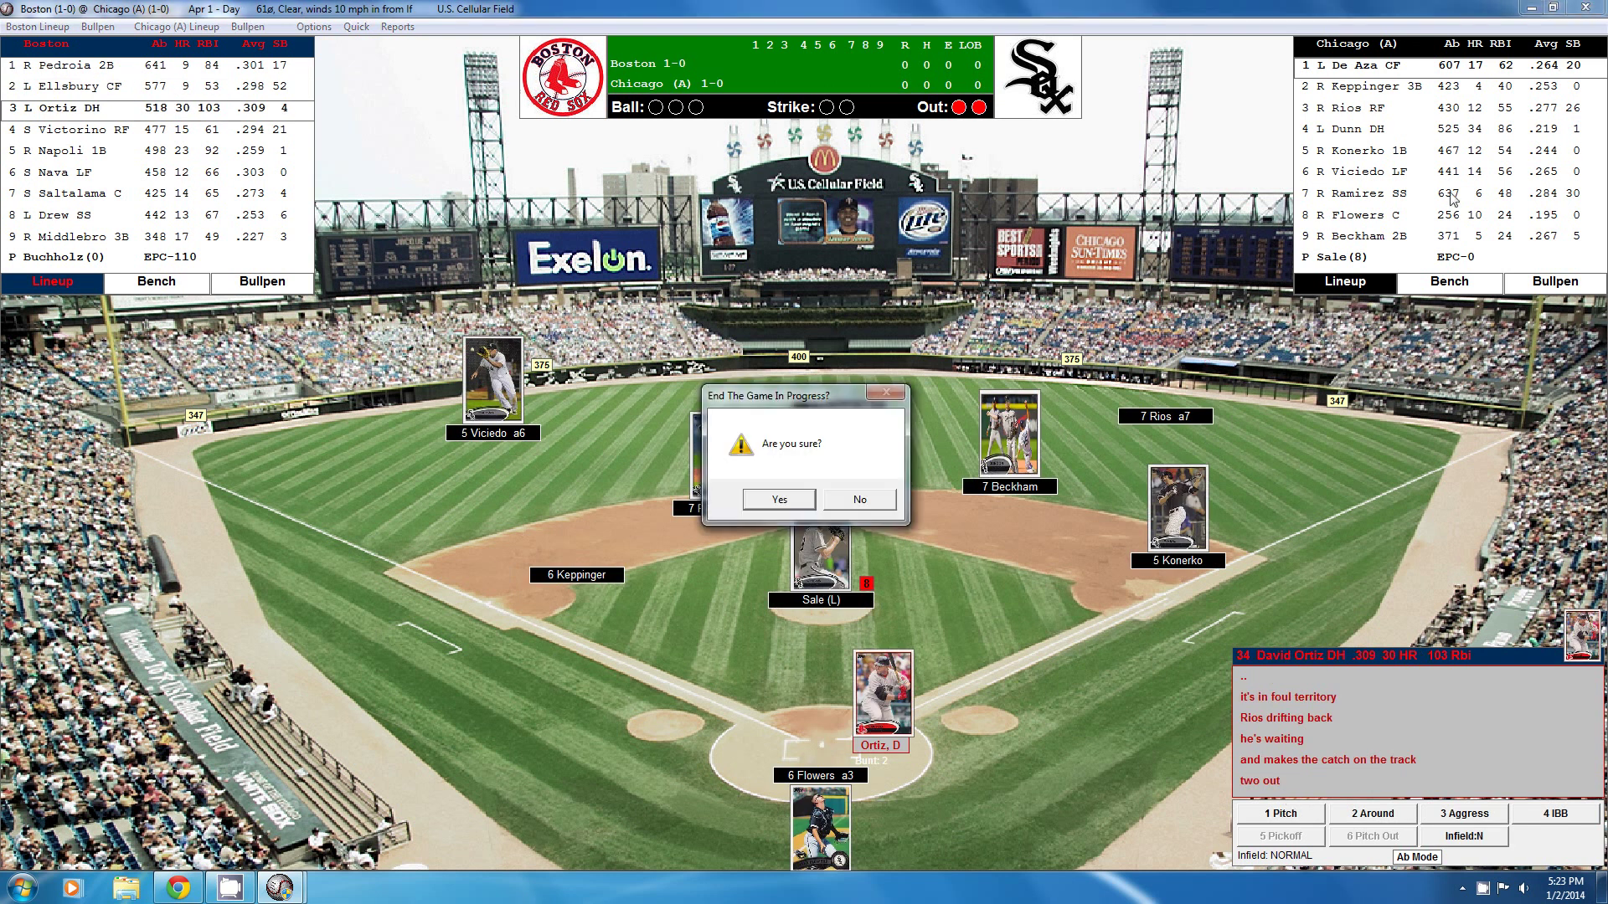
left_click(762, 500)
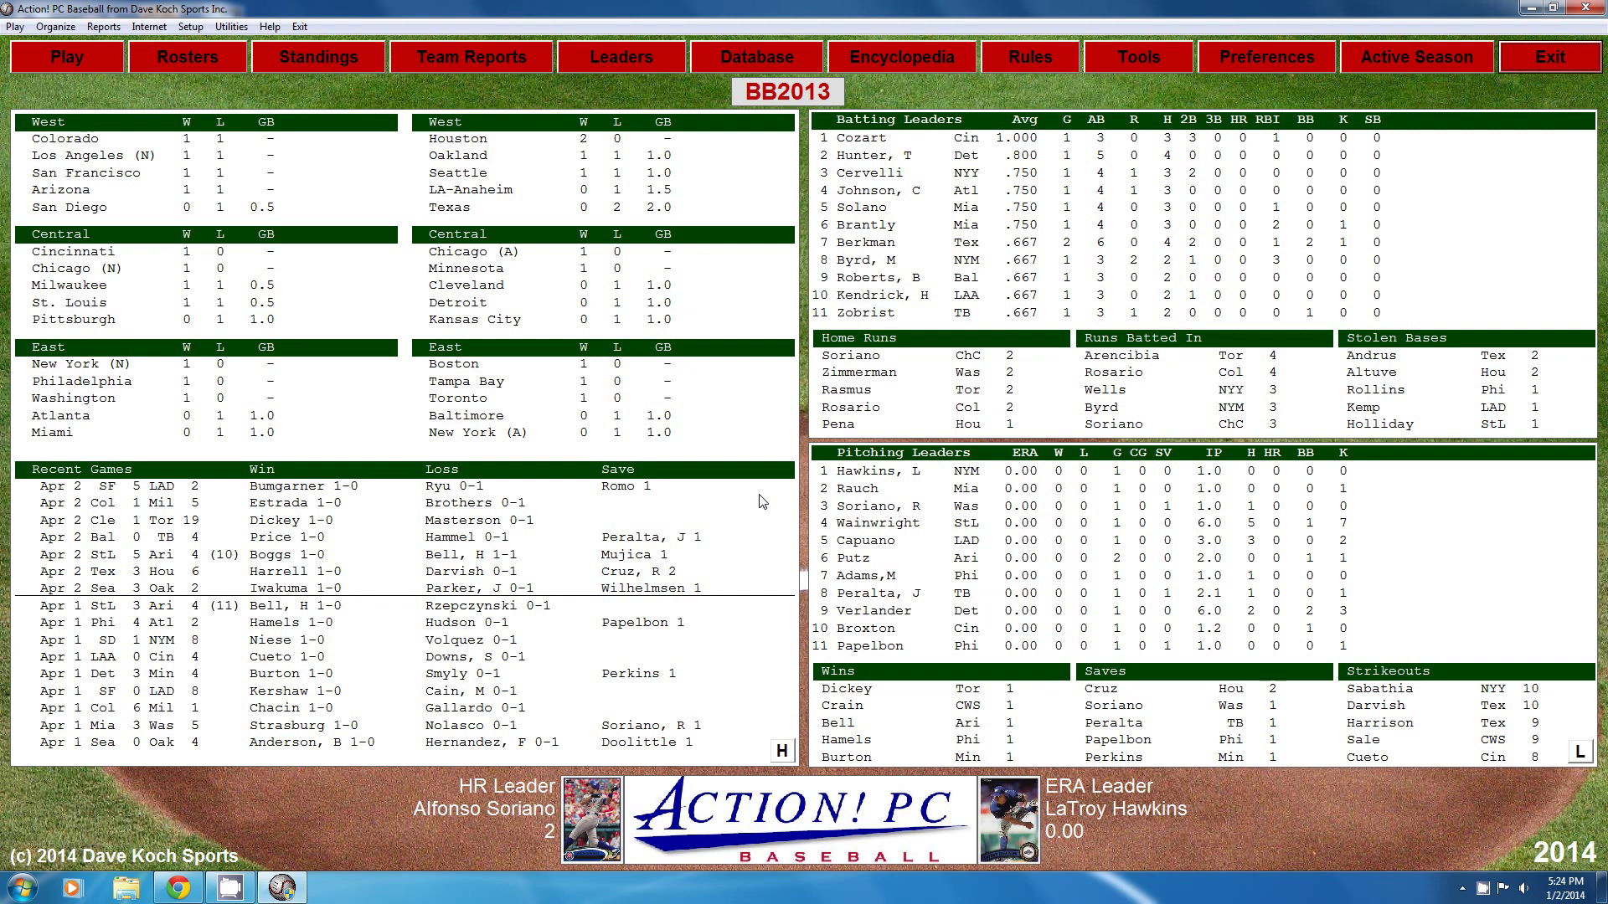
right_click(1483, 888)
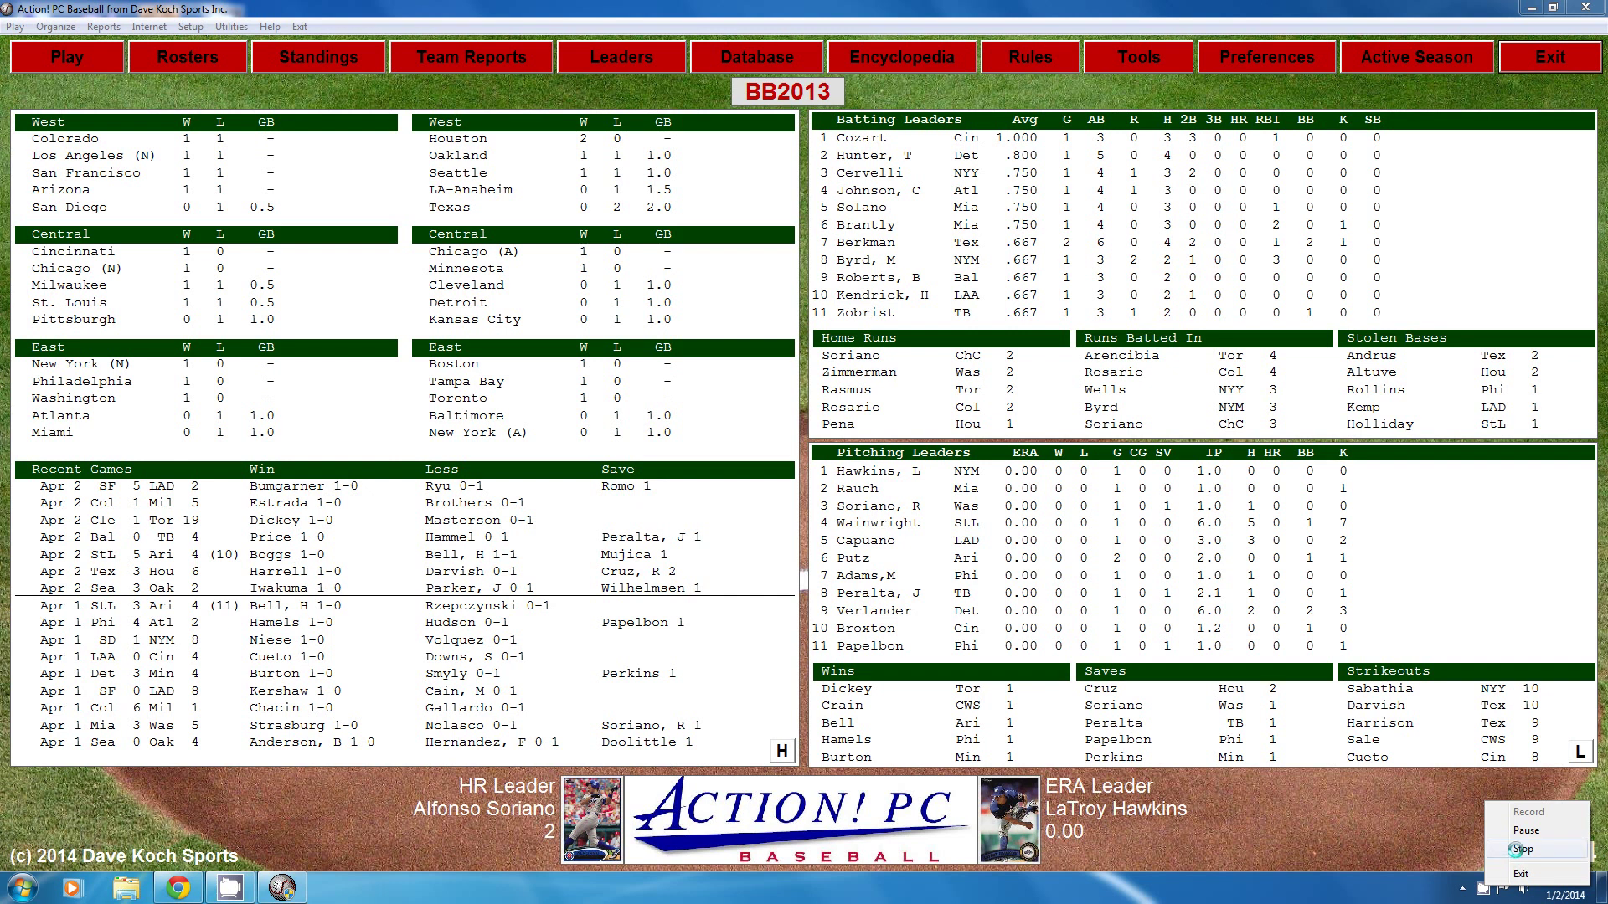